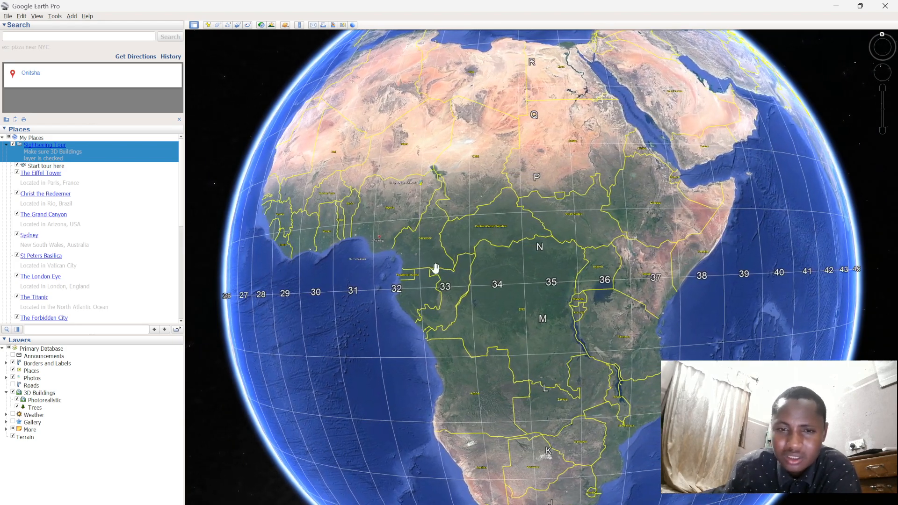
Step: Hide the sidebar and show it again, twice in a row, to compare the globe view with and without it
{"action": "left_click_drag", "start_coordinate": [431, 256], "coordinate": [491, 287]}
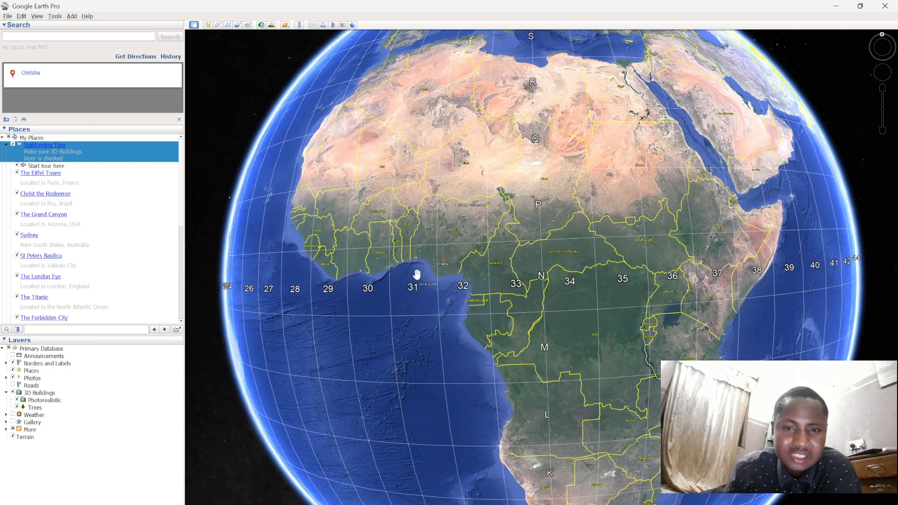
{"action": "scroll", "coordinate": [496, 272], "scroll_direction": "down", "scroll_amount": 2}
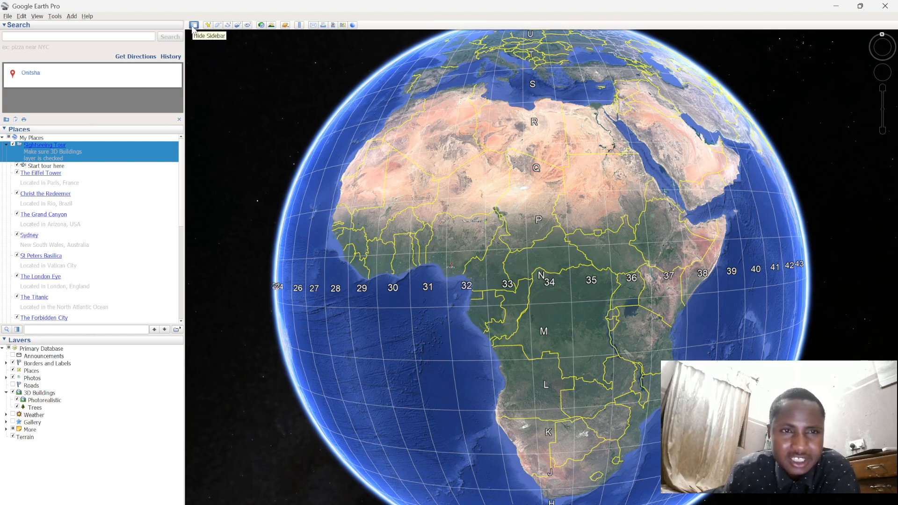
{"action": "left_click", "coordinate": [194, 25]}
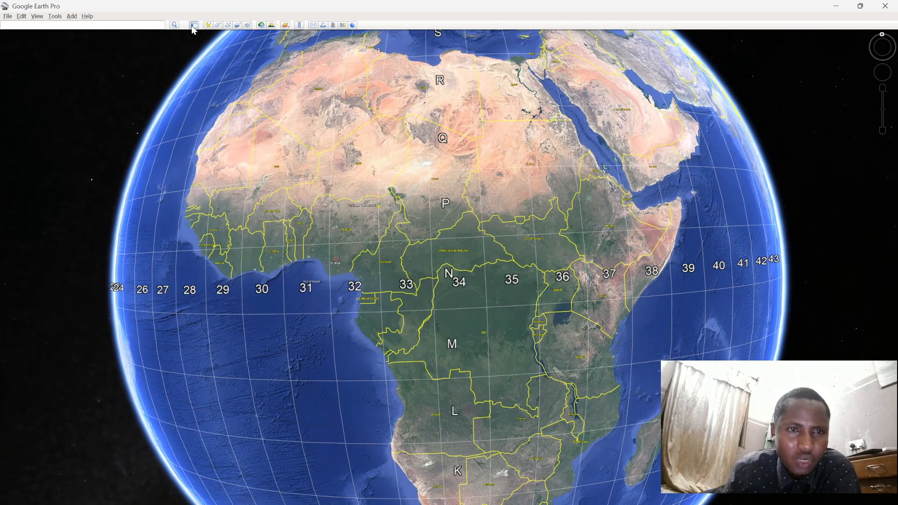
{"action": "left_click", "coordinate": [194, 26]}
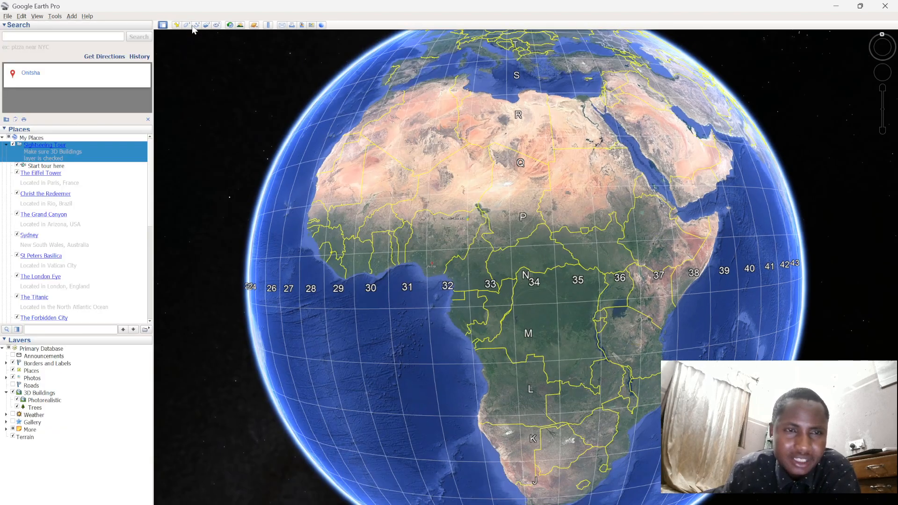
{"action": "left_click", "coordinate": [162, 25]}
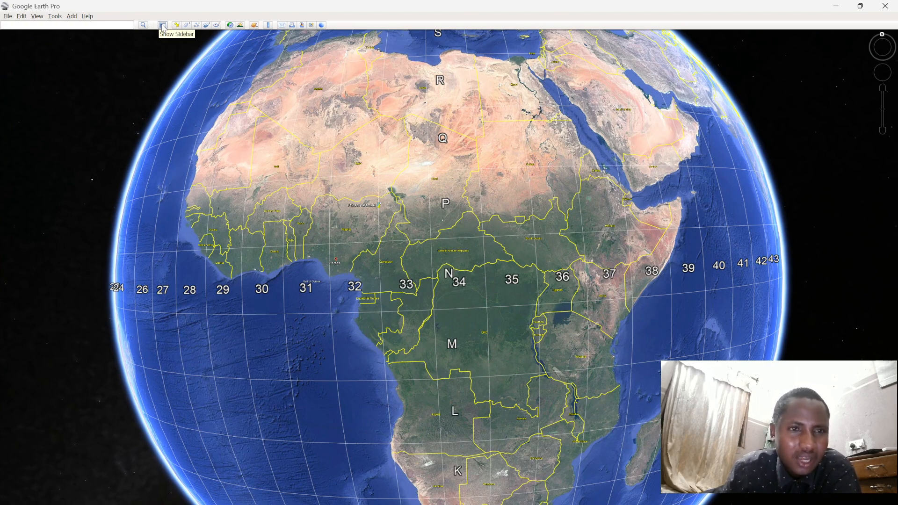
{"action": "left_click", "coordinate": [163, 26]}
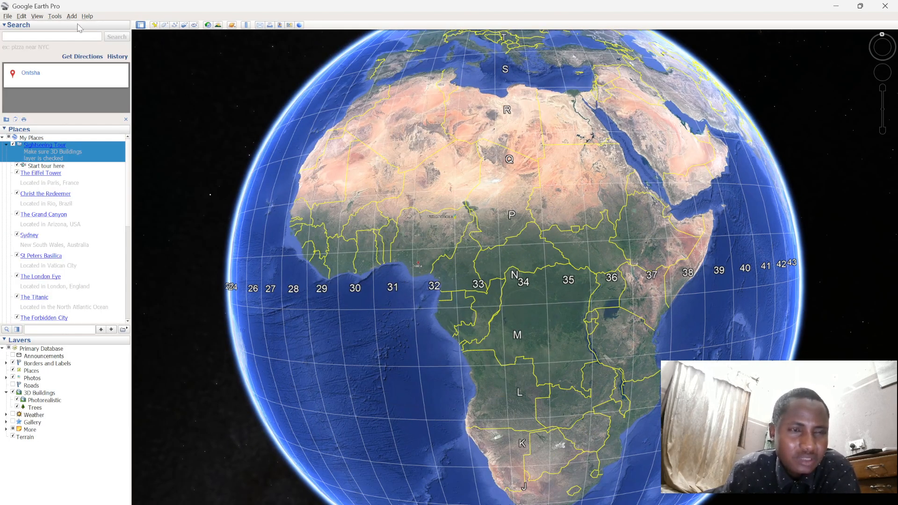
Step: Turn the toolbar display off and back on
{"action": "left_click", "coordinate": [38, 16]}
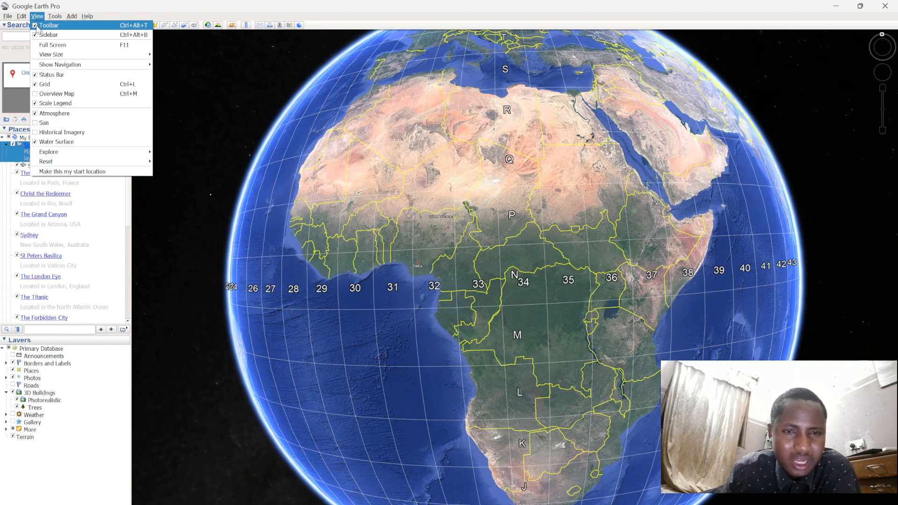
{"action": "left_click", "coordinate": [49, 25]}
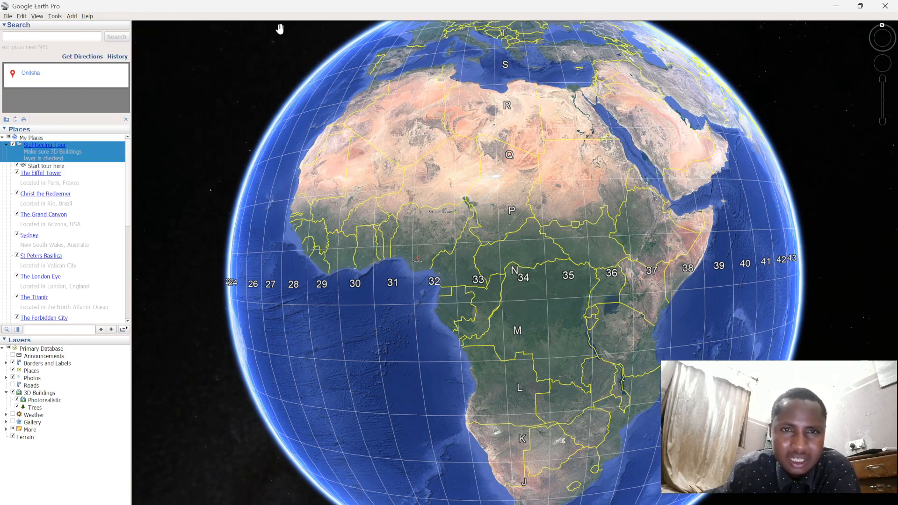
{"action": "left_click", "coordinate": [38, 16]}
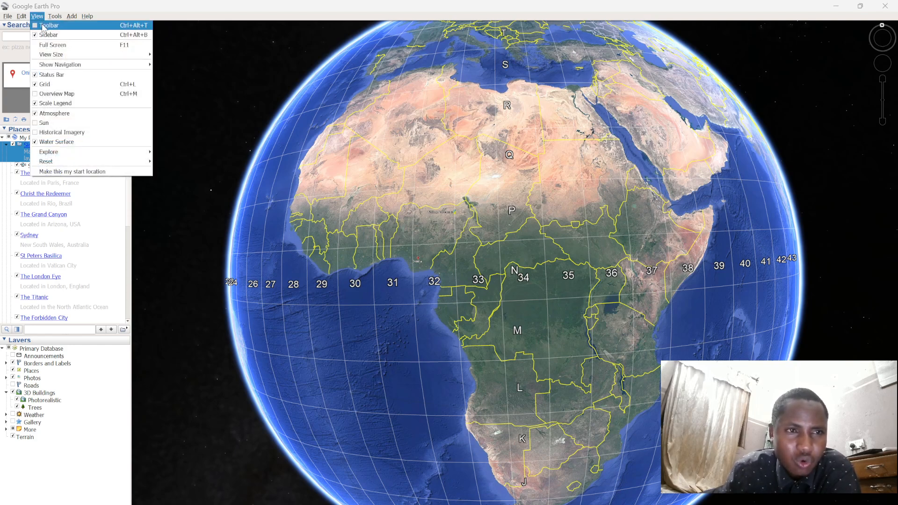
{"action": "left_click", "coordinate": [48, 25]}
Step: Turn the sidebar display off and back on using the view options
{"action": "left_click", "coordinate": [38, 16]}
{"action": "left_click", "coordinate": [40, 35]}
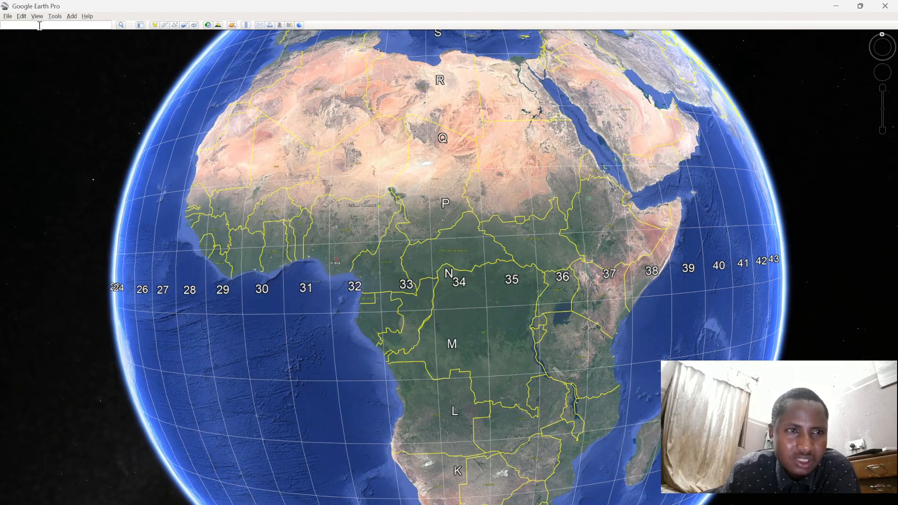
{"action": "left_click", "coordinate": [38, 16]}
{"action": "left_click", "coordinate": [42, 35]}
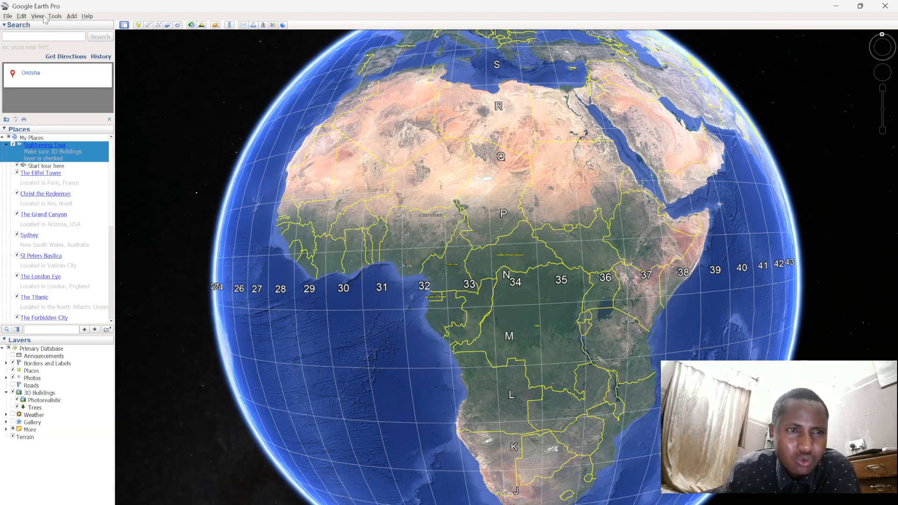
Step: Review the available view size presets, and turn the globe's grid off and back on
{"action": "left_click", "coordinate": [37, 16]}
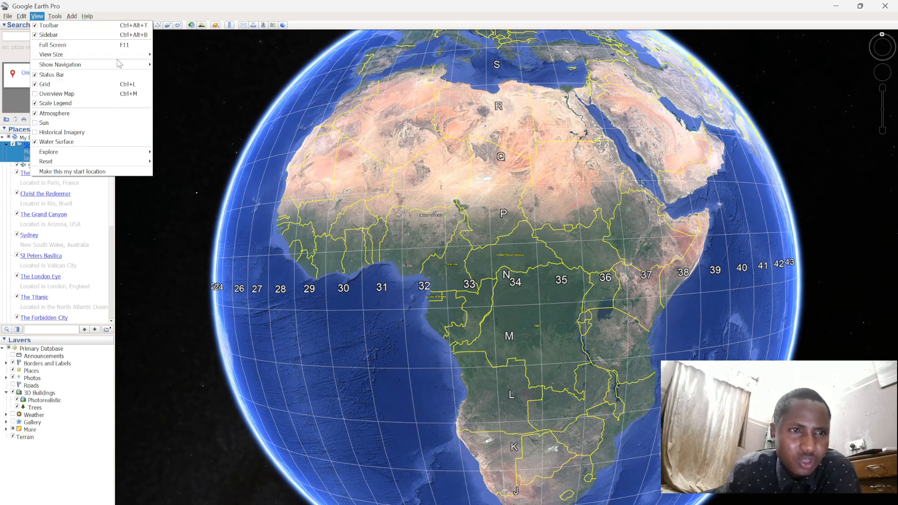
{"action": "mouse_move", "coordinate": [119, 55]}
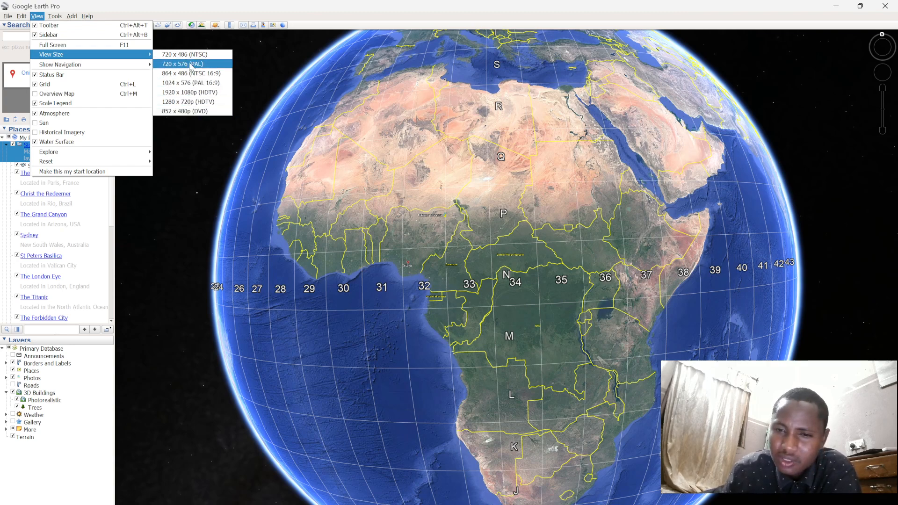
{"action": "mouse_move", "coordinate": [140, 69]}
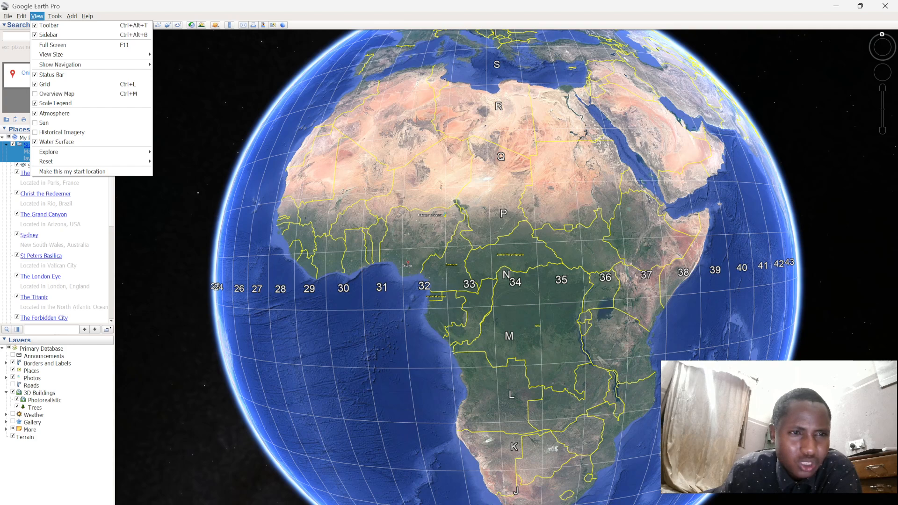
{"action": "left_click", "coordinate": [53, 86]}
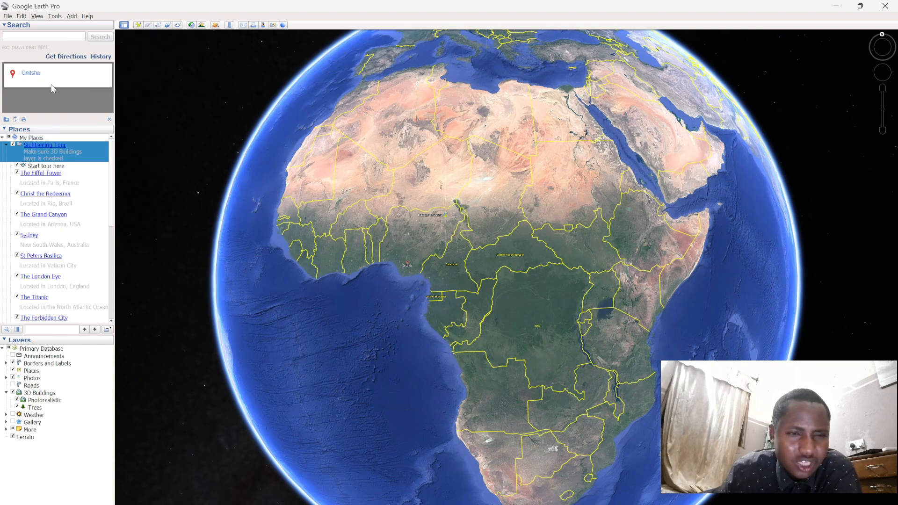
{"action": "left_click", "coordinate": [38, 16]}
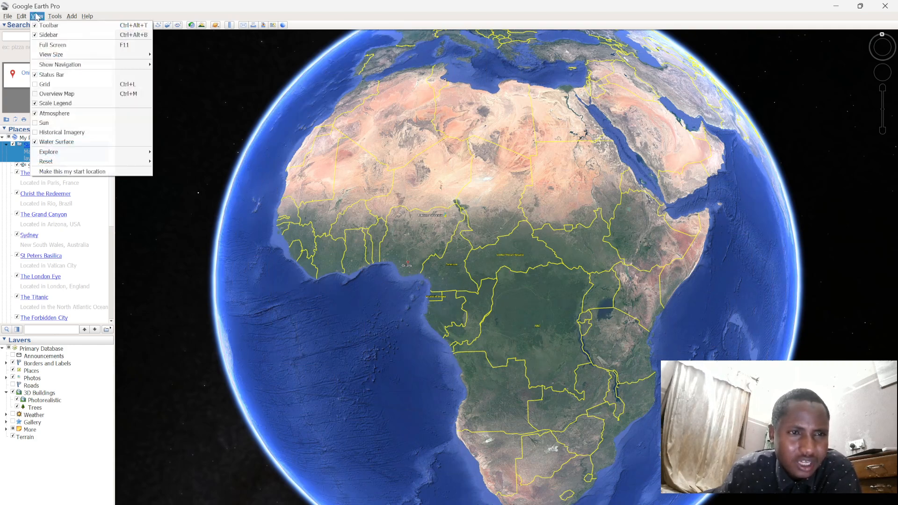
{"action": "left_click", "coordinate": [50, 85]}
Step: Turn the status bar off and back on
{"action": "left_click", "coordinate": [38, 16]}
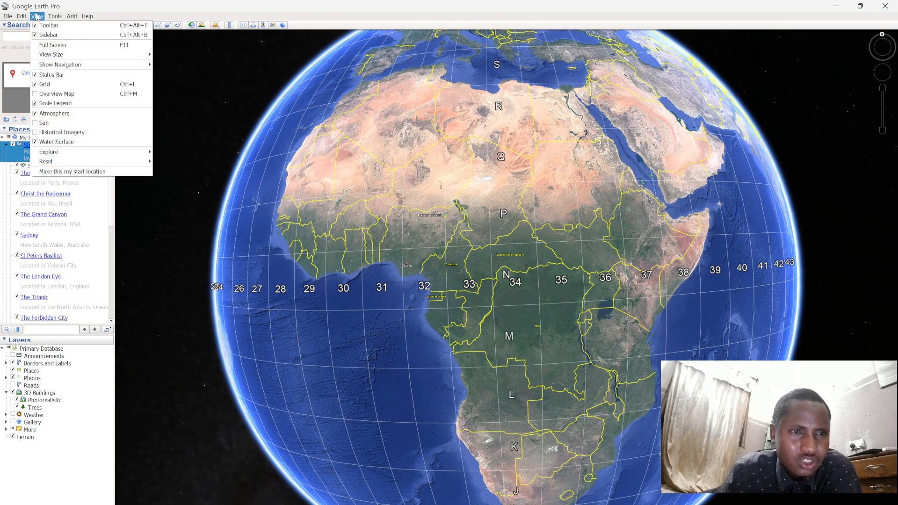
{"action": "left_click", "coordinate": [57, 76]}
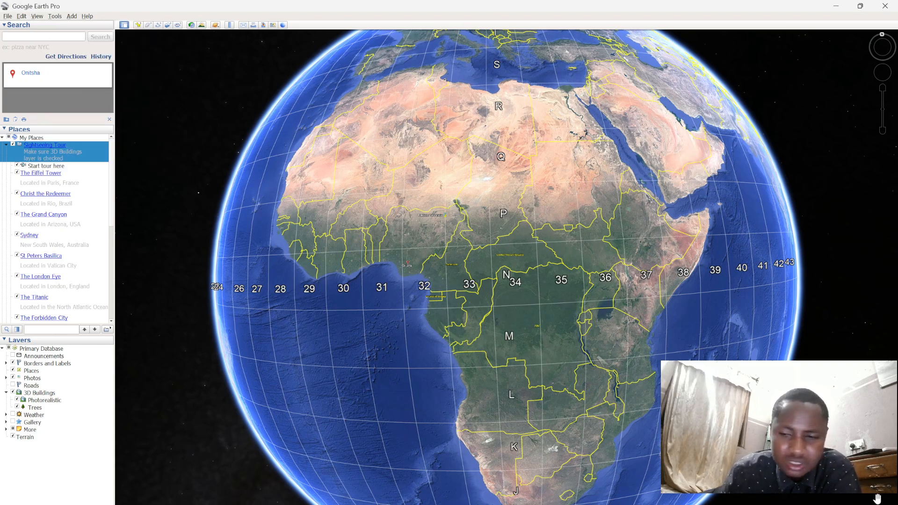
{"action": "left_click", "coordinate": [37, 17]}
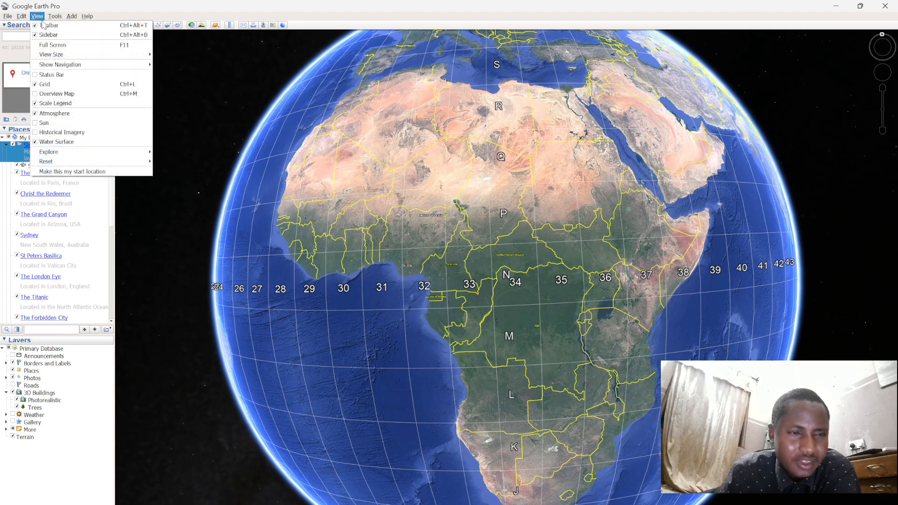
{"action": "left_click", "coordinate": [66, 75]}
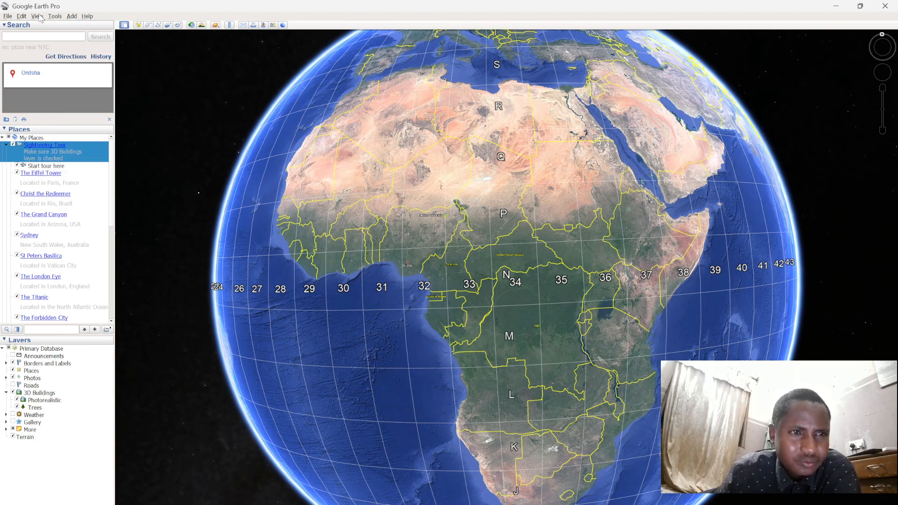
Step: Reset the globe view's compass, and reset its tilt and compass together
{"action": "left_click", "coordinate": [39, 17]}
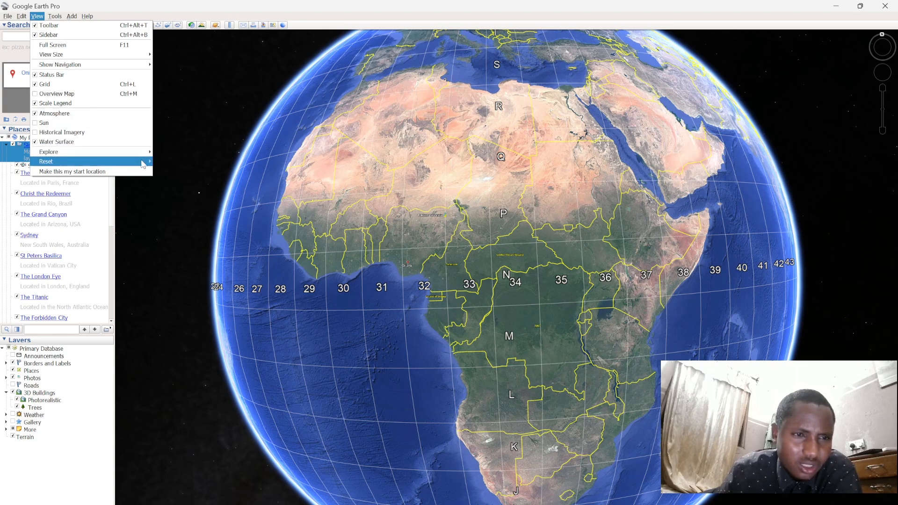
{"action": "mouse_move", "coordinate": [145, 161]}
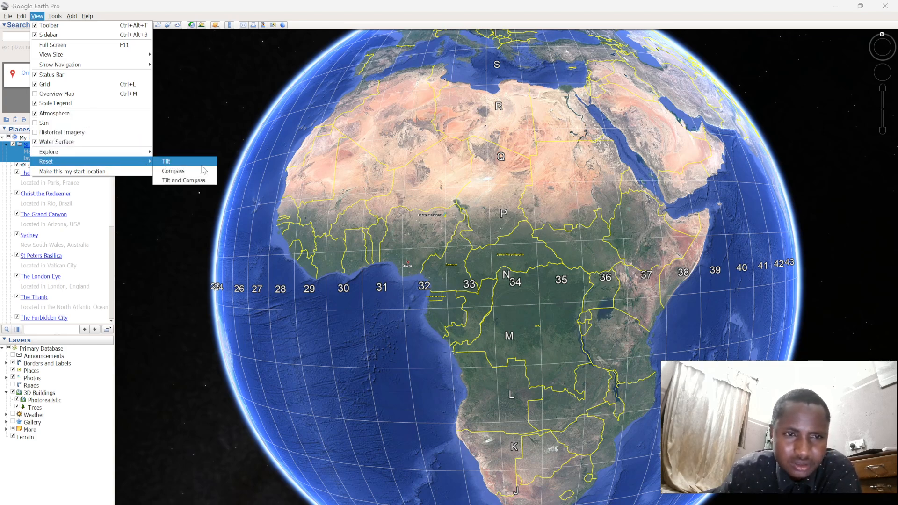
{"action": "left_click", "coordinate": [202, 170]}
{"action": "left_click", "coordinate": [36, 17]}
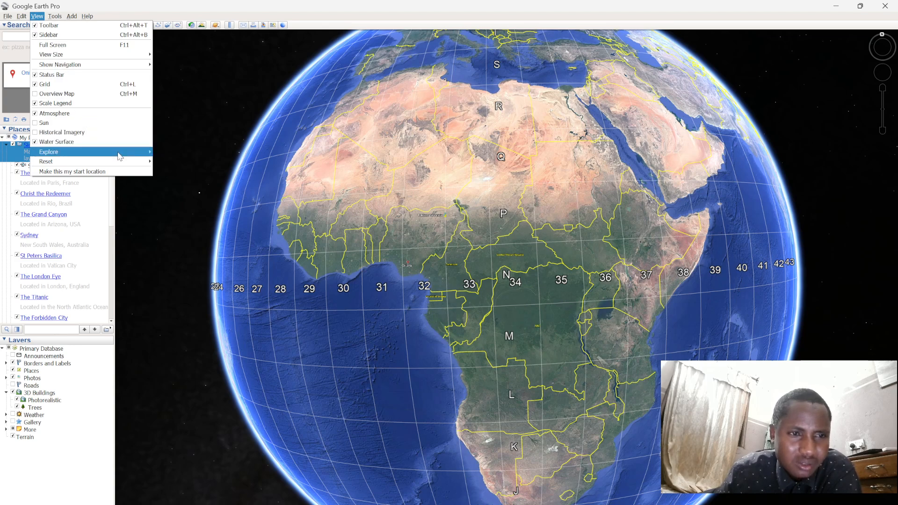
{"action": "mouse_move", "coordinate": [141, 161]}
{"action": "left_click", "coordinate": [173, 181]}
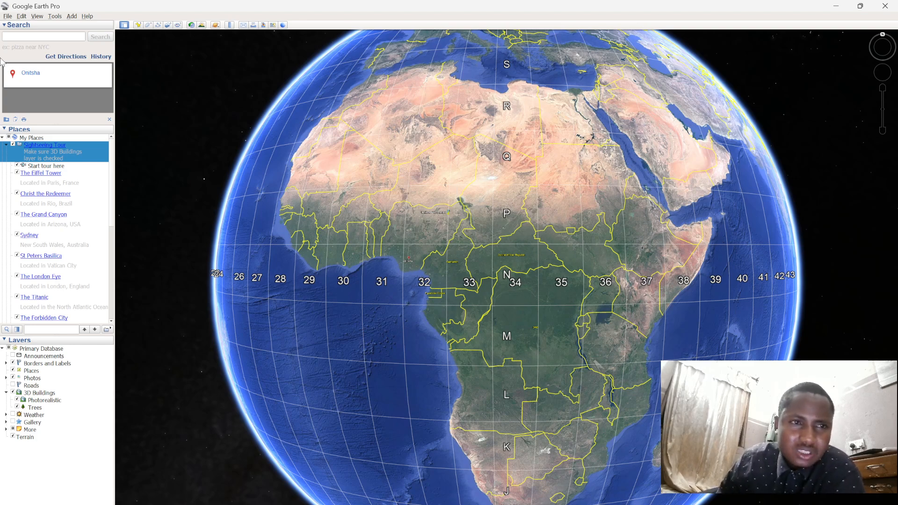
Step: Zoom the globe out and rotate it across the Indian Ocean and back to Africa
{"action": "left_click", "coordinate": [8, 36]}
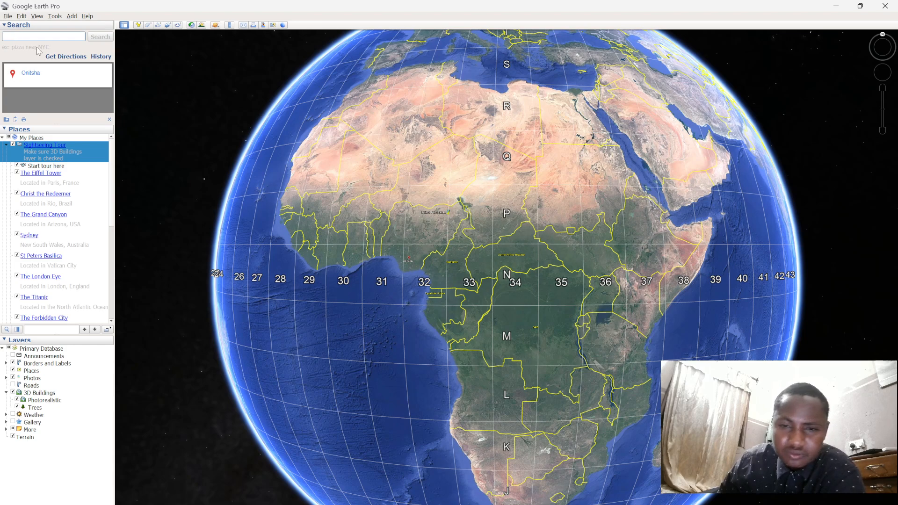
{"action": "left_click_drag", "start_coordinate": [615, 286], "coordinate": [542, 287]}
{"action": "scroll", "coordinate": [489, 254], "scroll_direction": "down", "scroll_amount": 2}
{"action": "left_click_drag", "start_coordinate": [552, 246], "coordinate": [463, 244]}
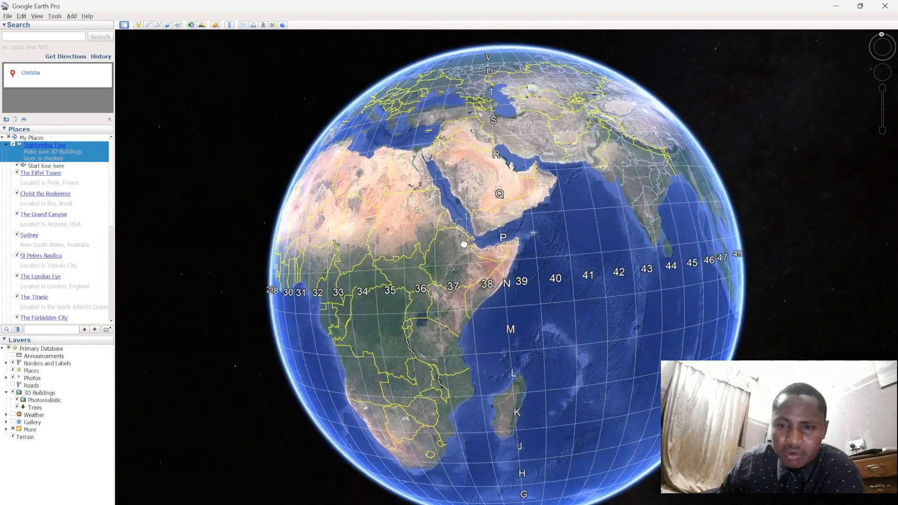
{"action": "left_click_drag", "start_coordinate": [625, 237], "coordinate": [651, 263]}
{"action": "left_click_drag", "start_coordinate": [439, 248], "coordinate": [561, 260]}
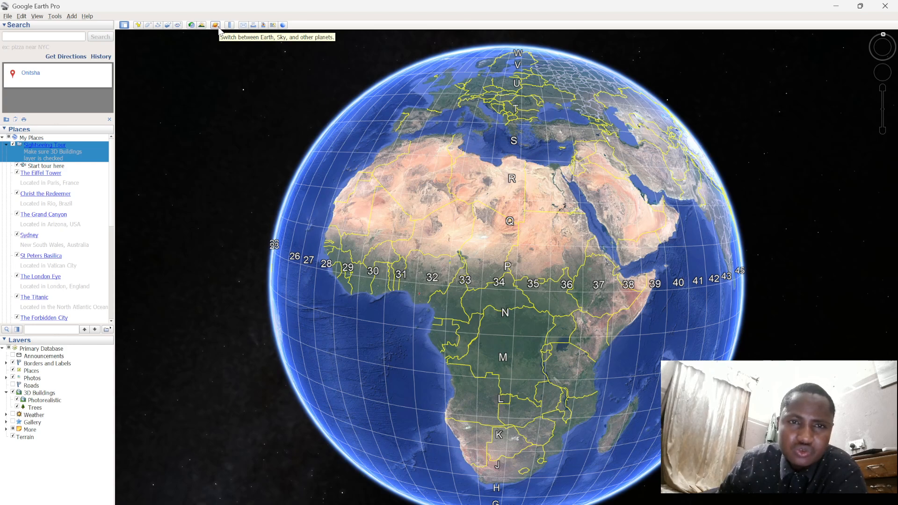
Step: View Mars and the Moon in place of Earth, and return to the Earth globe
{"action": "left_click", "coordinate": [215, 25]}
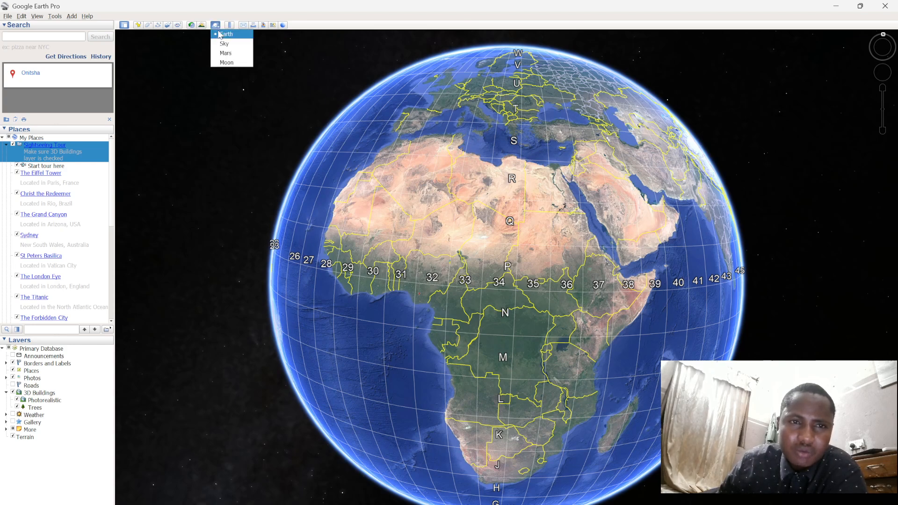
{"action": "left_click", "coordinate": [221, 52]}
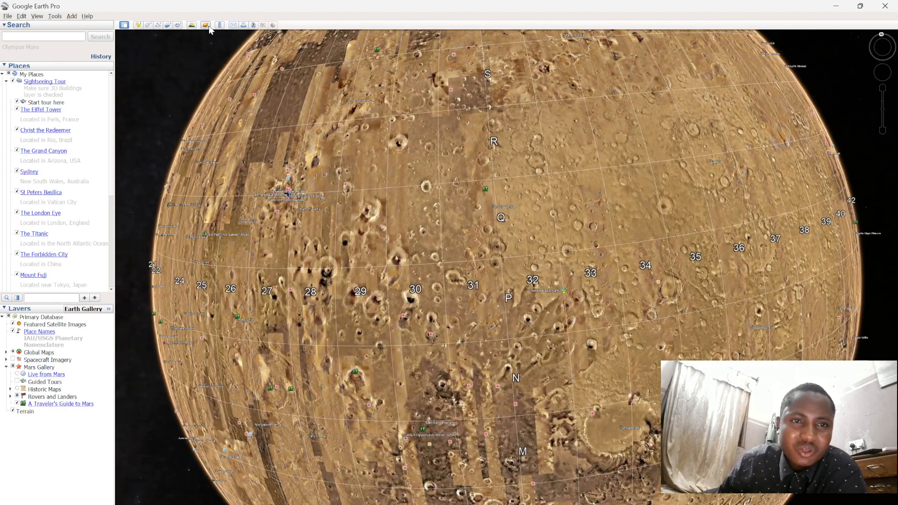
{"action": "left_click", "coordinate": [205, 25]}
{"action": "left_click", "coordinate": [221, 64]}
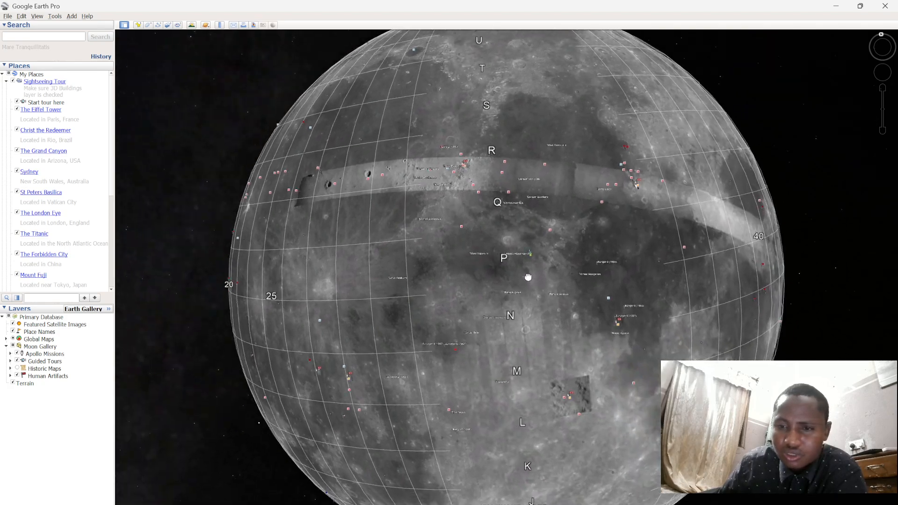
{"action": "left_click", "coordinate": [206, 26]}
{"action": "left_click", "coordinate": [217, 36]}
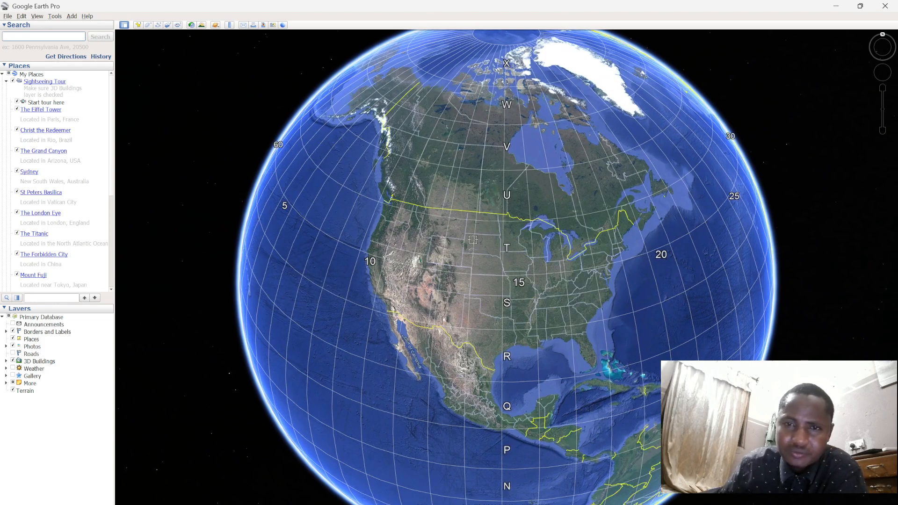
Step: Search for the place "kano" and fly the view to it
{"action": "left_click", "coordinate": [15, 36]}
{"action": "type", "text": "KS"}
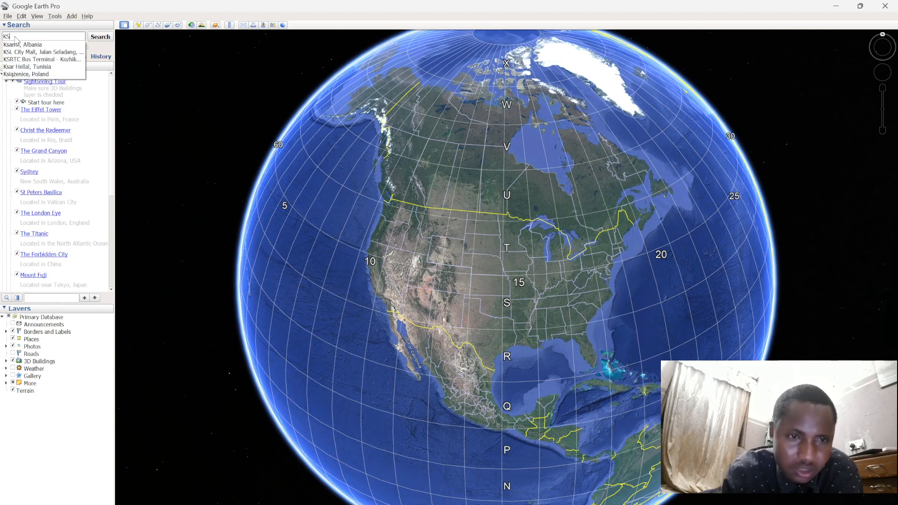
{"action": "key", "text": "BackSpace"}
{"action": "type", "text": "ANO"}
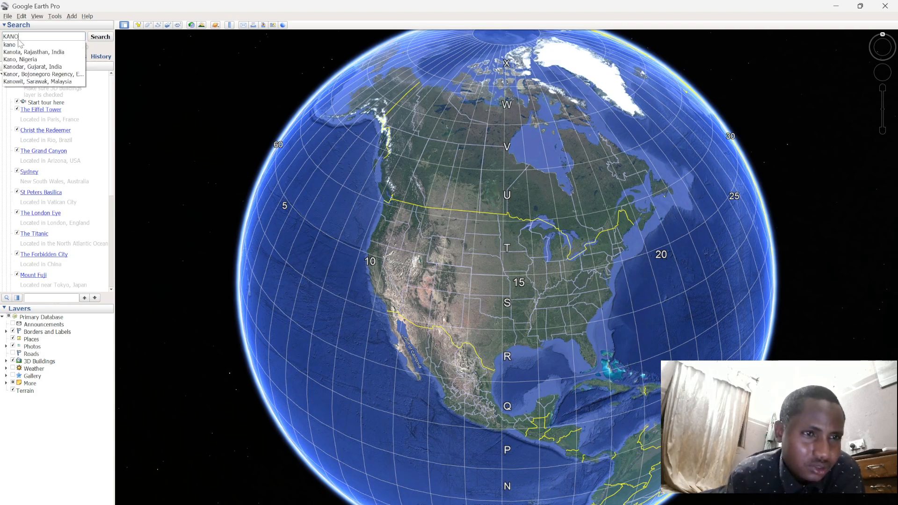
{"action": "left_click", "coordinate": [29, 52]}
{"action": "left_click_drag", "start_coordinate": [72, 40], "coordinate": [13, 38]}
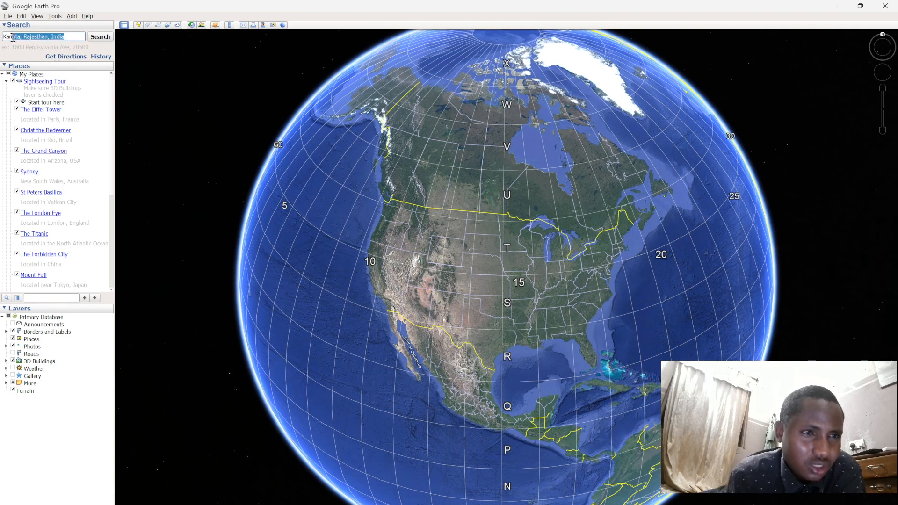
{"action": "type", "text": "o"}
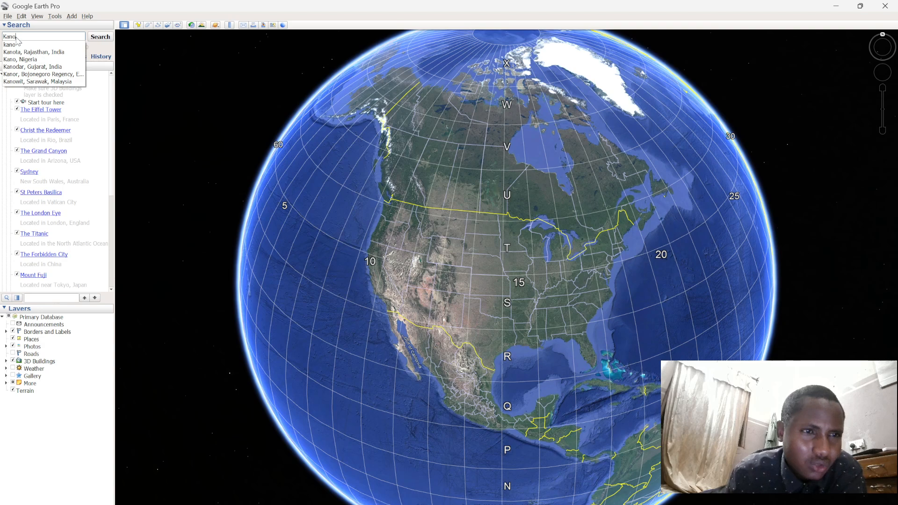
{"action": "left_click", "coordinate": [14, 46]}
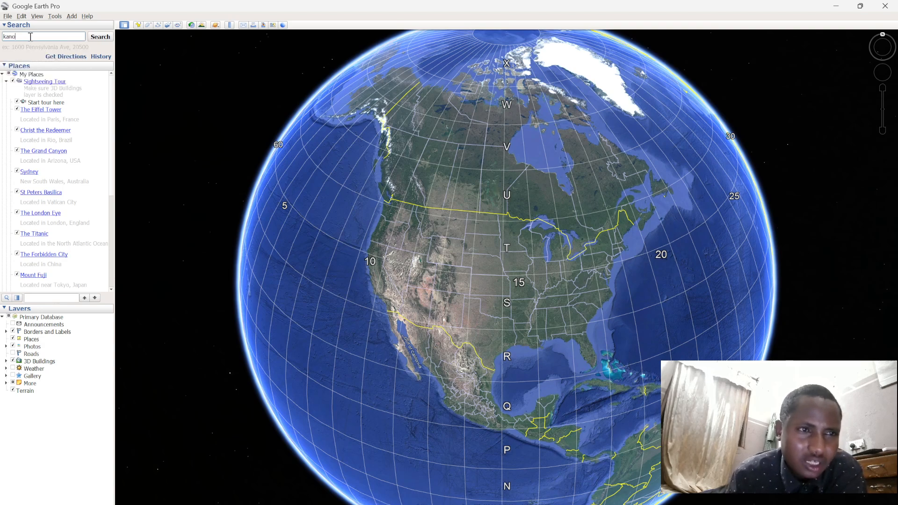
{"action": "left_click", "coordinate": [97, 37]}
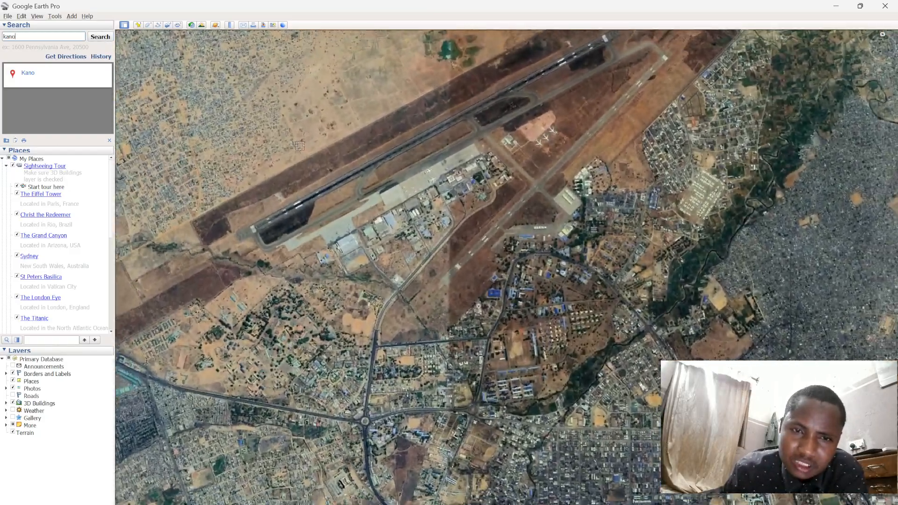
Step: Measure a straight two-point path beside the Kano airport runway with the Ruler in meters, and clear the measurement
{"action": "scroll", "coordinate": [306, 209], "scroll_direction": "up", "scroll_amount": 1}
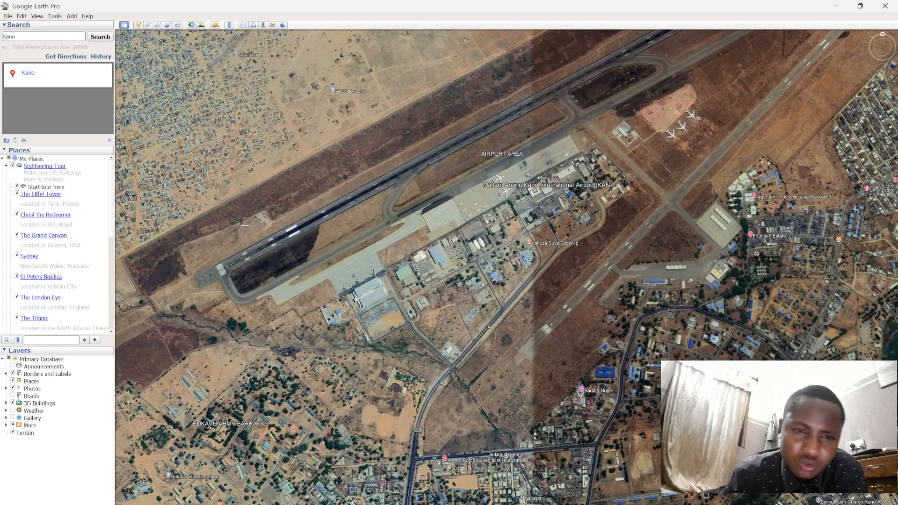
{"action": "scroll", "coordinate": [221, 227], "scroll_direction": "up", "scroll_amount": 1}
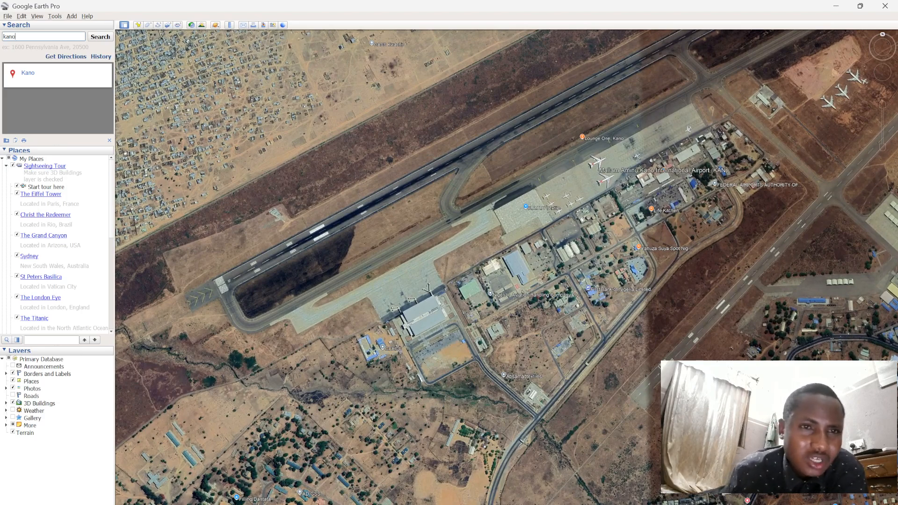
{"action": "left_click", "coordinate": [230, 26]}
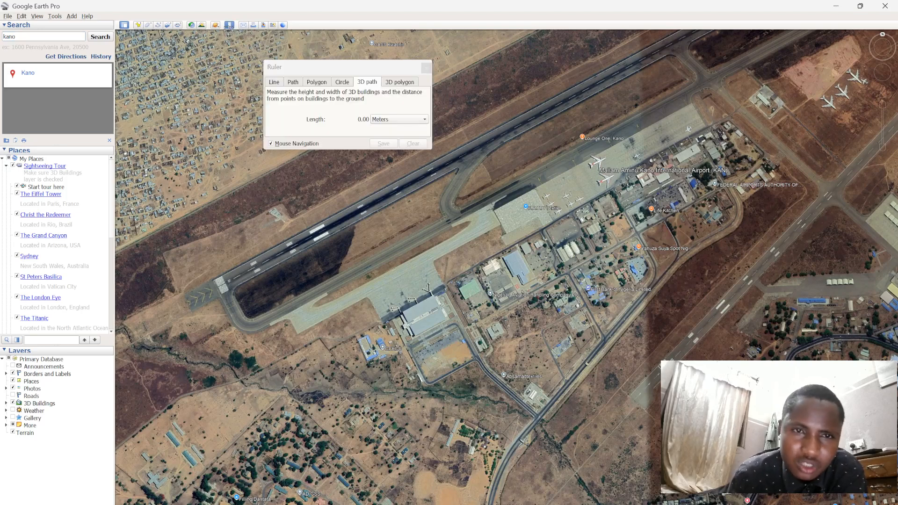
{"action": "left_click", "coordinate": [275, 83]}
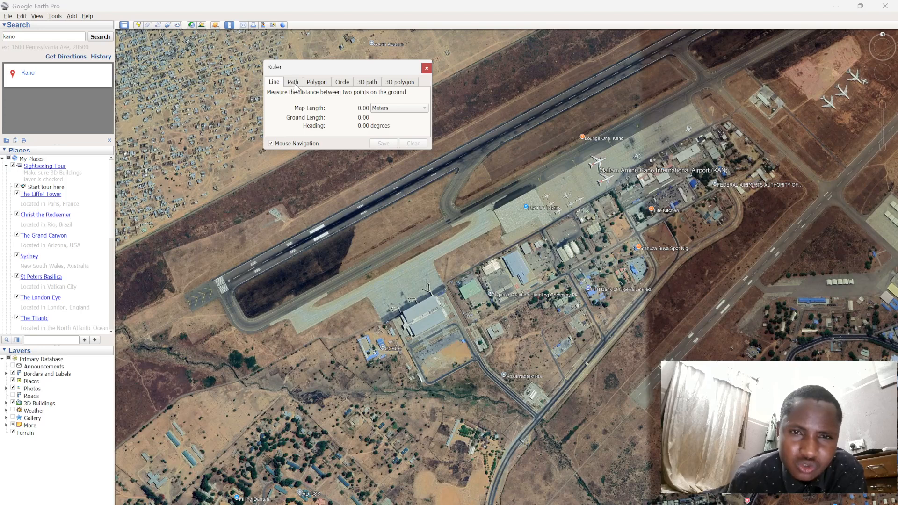
{"action": "left_click", "coordinate": [294, 84]}
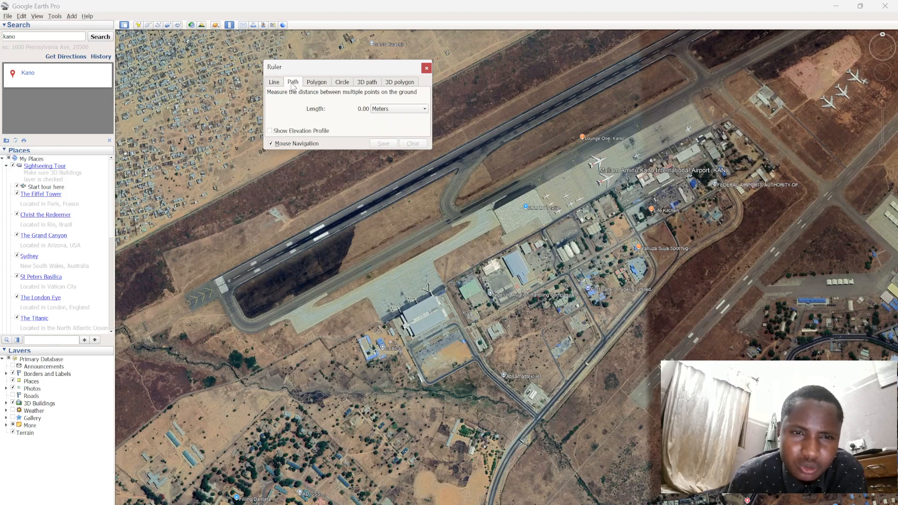
{"action": "left_click", "coordinate": [267, 239]}
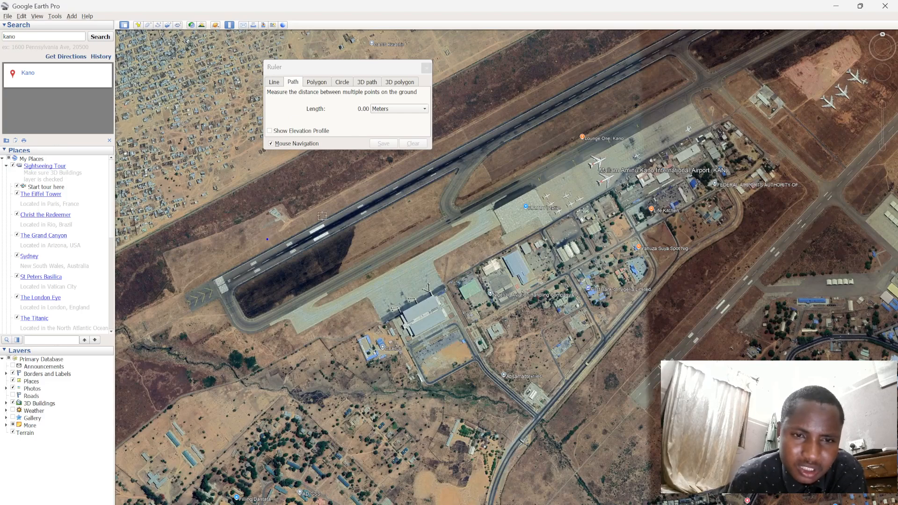
{"action": "left_click", "coordinate": [339, 203]}
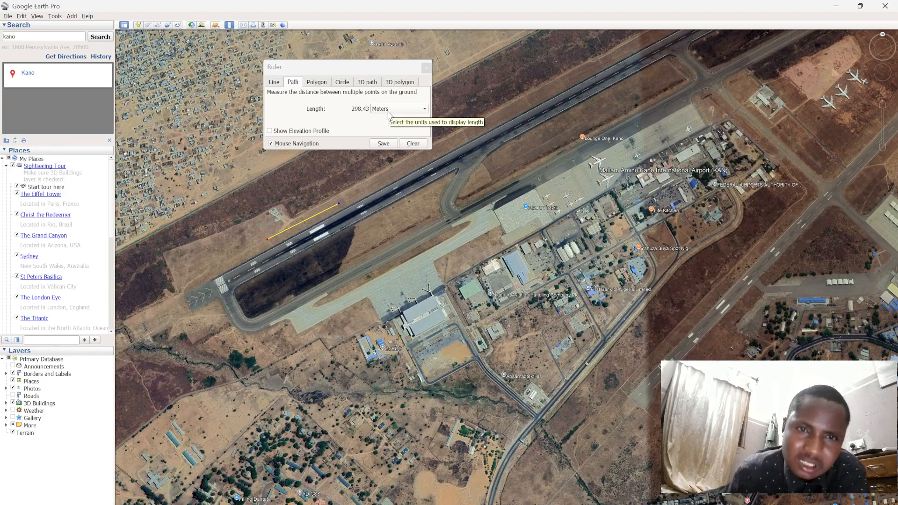
{"action": "left_click", "coordinate": [416, 144]}
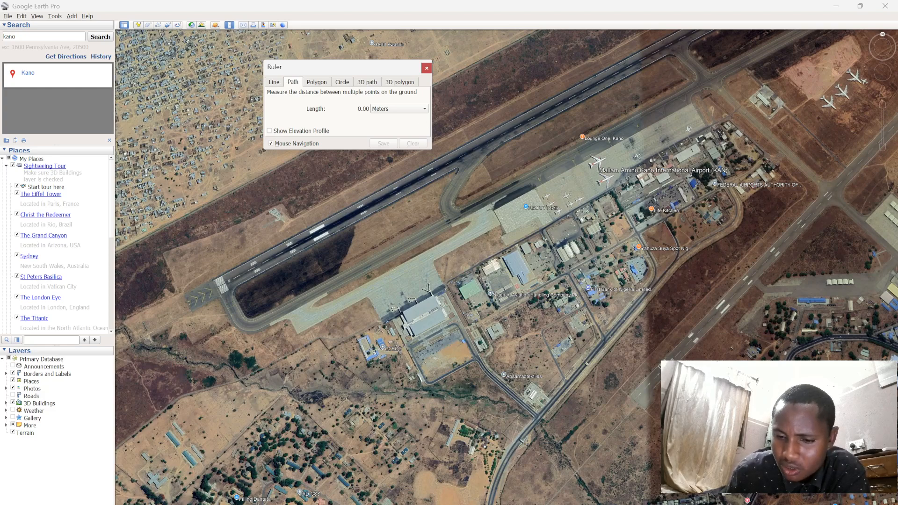
{"action": "mouse_move", "coordinate": [601, 504]}
{"action": "left_click", "coordinate": [635, 501]}
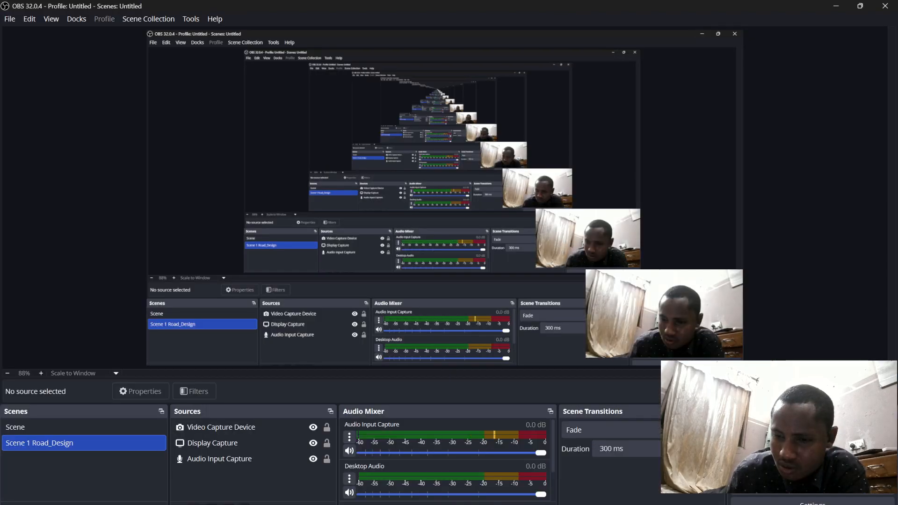
{"action": "left_click", "coordinate": [836, 8]}
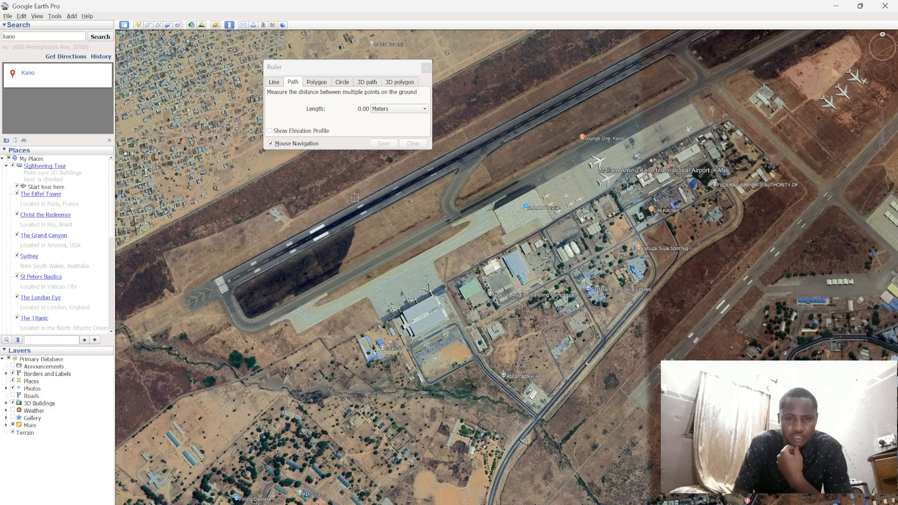
Step: Reset the tilt of the view close above the airport apron
{"action": "scroll", "coordinate": [355, 191], "scroll_direction": "up", "scroll_amount": 2}
{"action": "scroll", "coordinate": [355, 191], "scroll_direction": "up", "scroll_amount": 1}
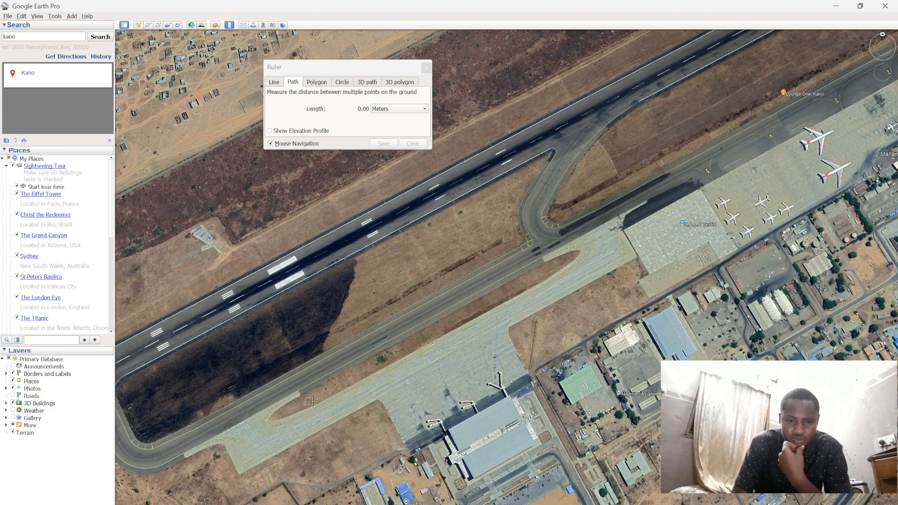
{"action": "scroll", "coordinate": [361, 428], "scroll_direction": "up", "scroll_amount": 2}
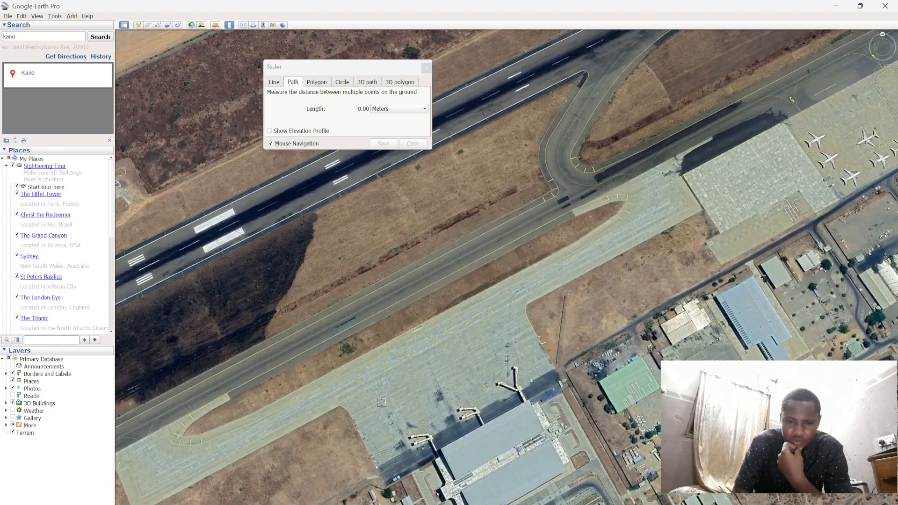
{"action": "scroll", "coordinate": [339, 428], "scroll_direction": "up", "scroll_amount": 3}
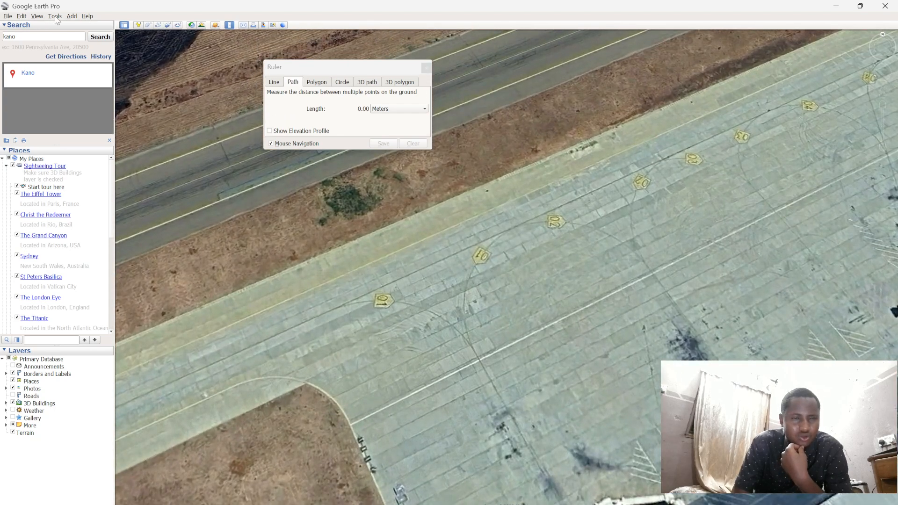
{"action": "left_click", "coordinate": [55, 17]}
{"action": "mouse_move", "coordinate": [37, 17]}
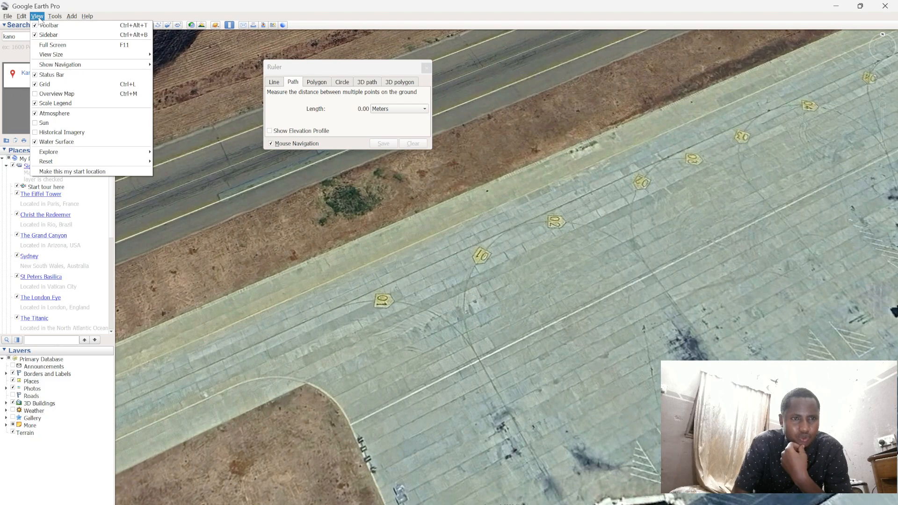
{"action": "mouse_move", "coordinate": [124, 162]}
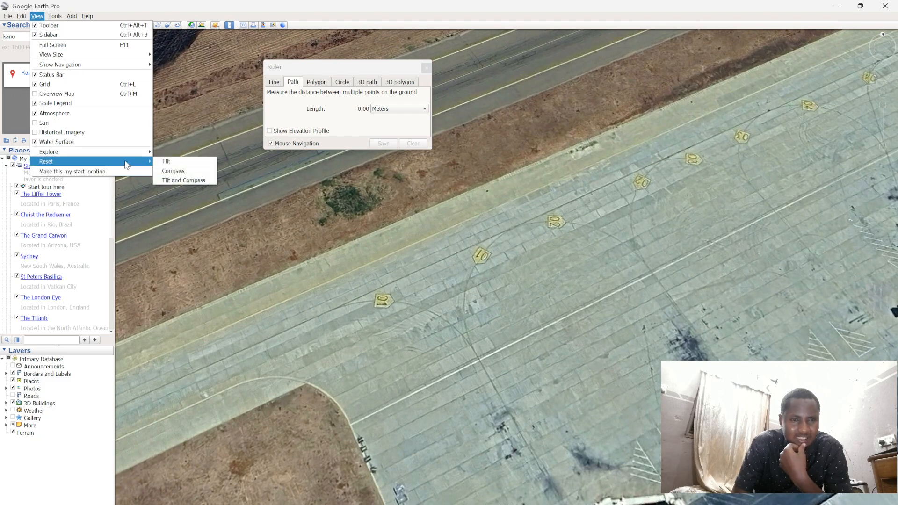
{"action": "left_click", "coordinate": [175, 162]}
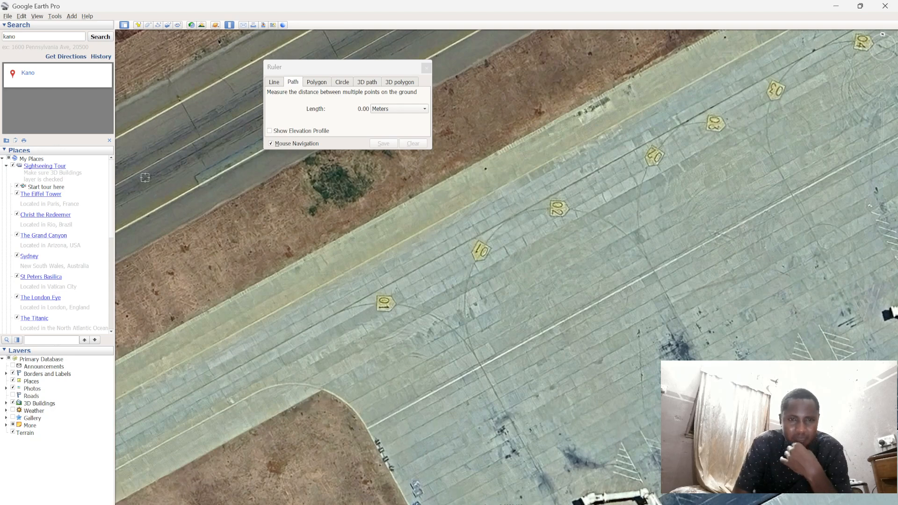
Step: Reset the compass of the apron view so that it faces north
{"action": "left_click", "coordinate": [37, 16]}
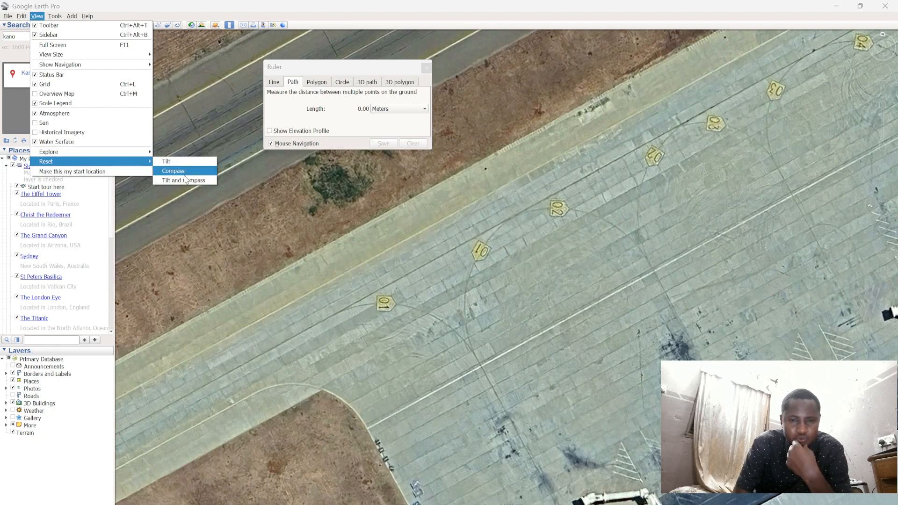
{"action": "left_click", "coordinate": [184, 172]}
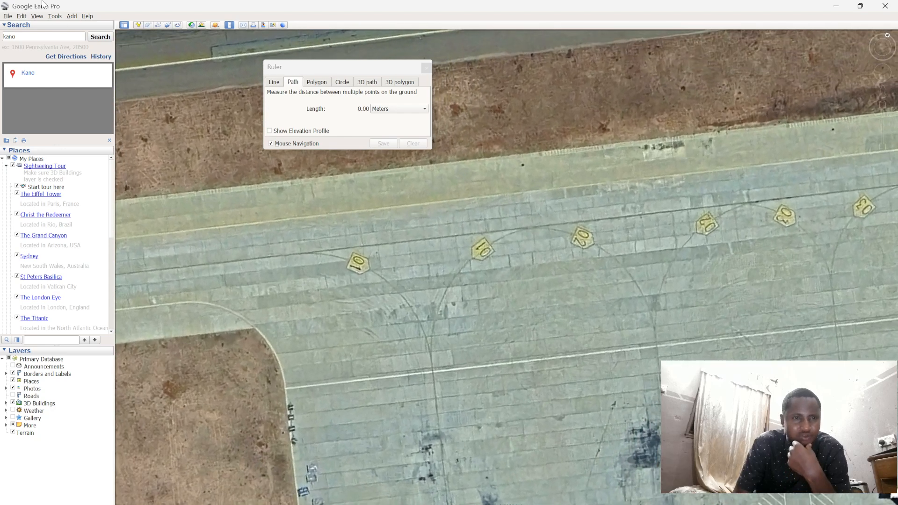
{"action": "left_click", "coordinate": [37, 16]}
{"action": "mouse_move", "coordinate": [119, 162]}
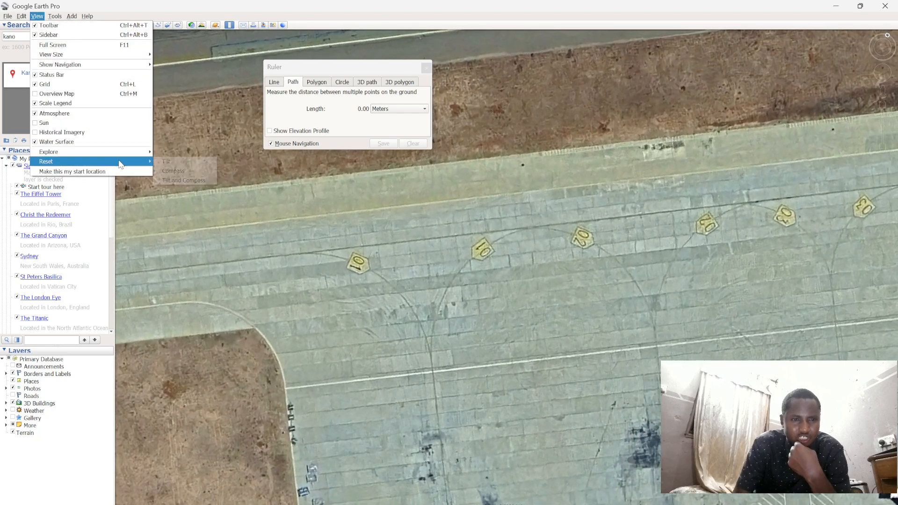
{"action": "left_click", "coordinate": [173, 172]}
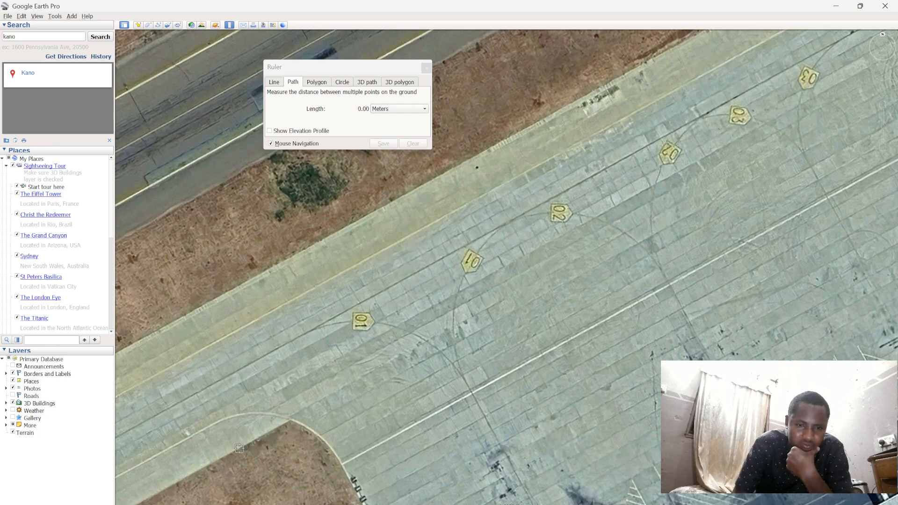
Step: Measure the width of the paved strip beside the apron with a two-point path, and clear the measurement
{"action": "left_click", "coordinate": [177, 320]}
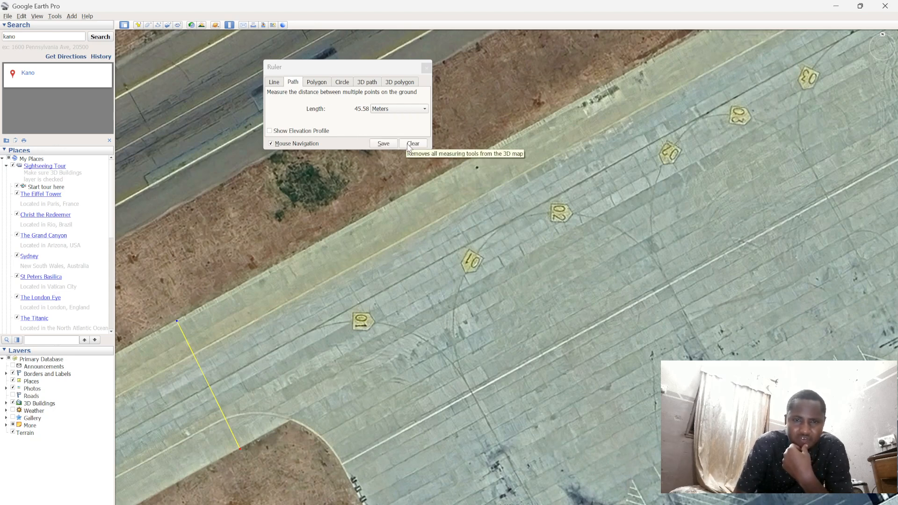
{"action": "left_click", "coordinate": [412, 143]}
Step: Measure the perimeter and area of a four-corner polygon spanning the paved strip, adjusting its two upper corners to fit the pavement edge
{"action": "left_click", "coordinate": [317, 83]}
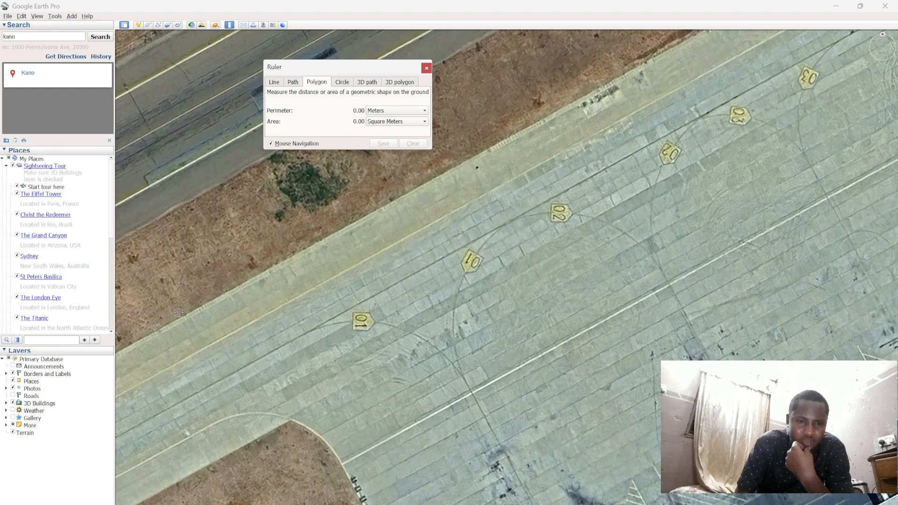
{"action": "left_click_drag", "start_coordinate": [170, 321], "coordinate": [195, 300]}
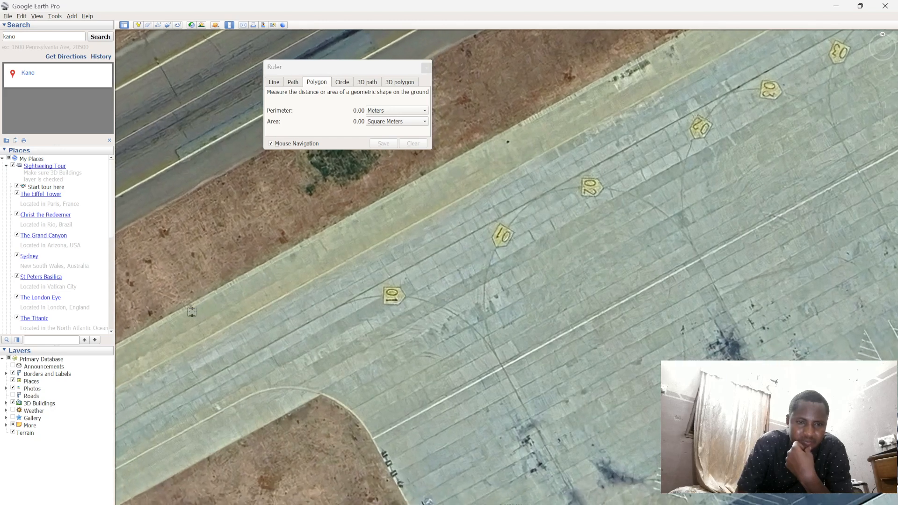
{"action": "left_click", "coordinate": [197, 301]}
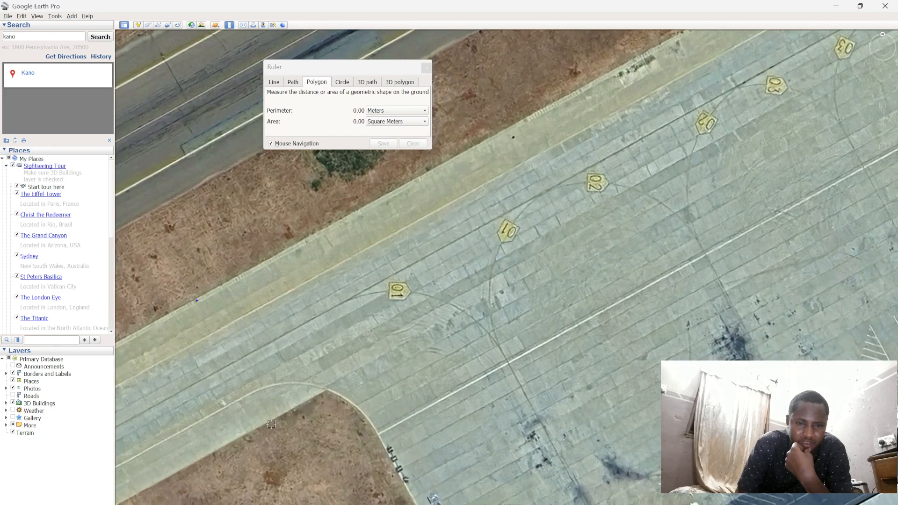
{"action": "left_click", "coordinate": [263, 423]}
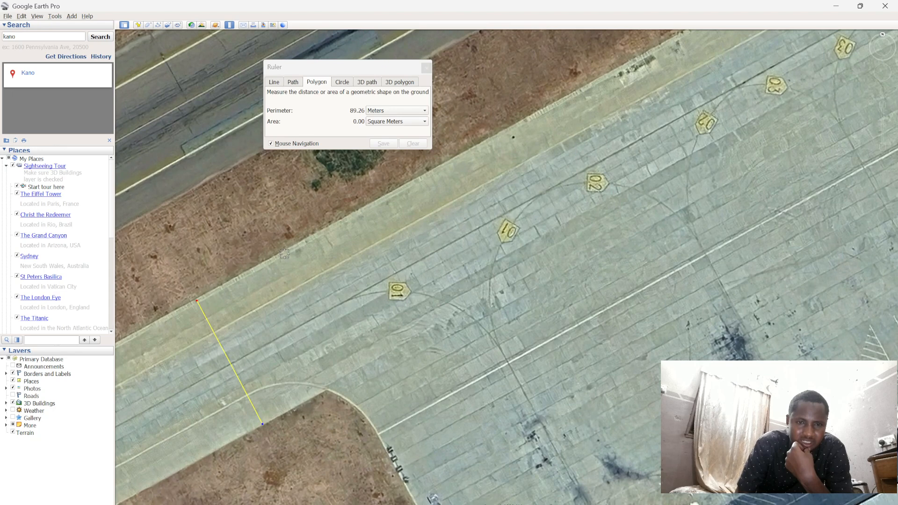
{"action": "left_click", "coordinate": [321, 392]}
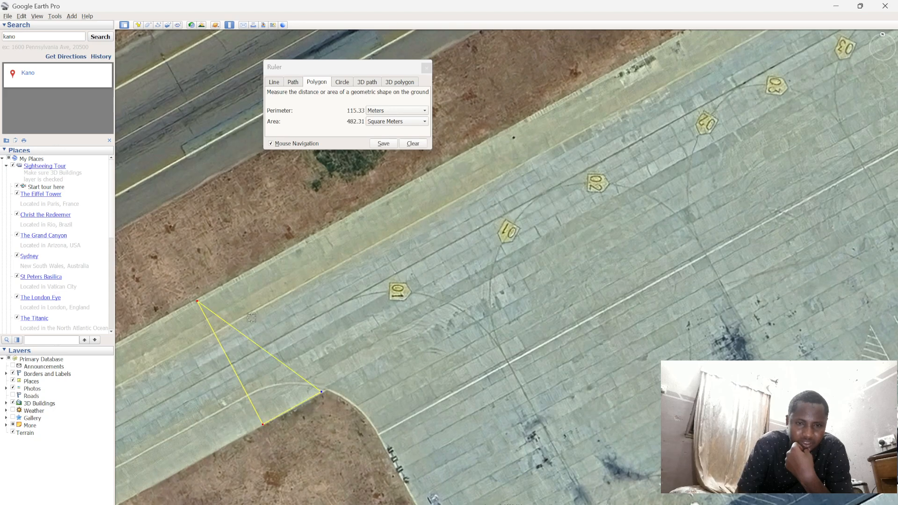
{"action": "left_click", "coordinate": [243, 279]}
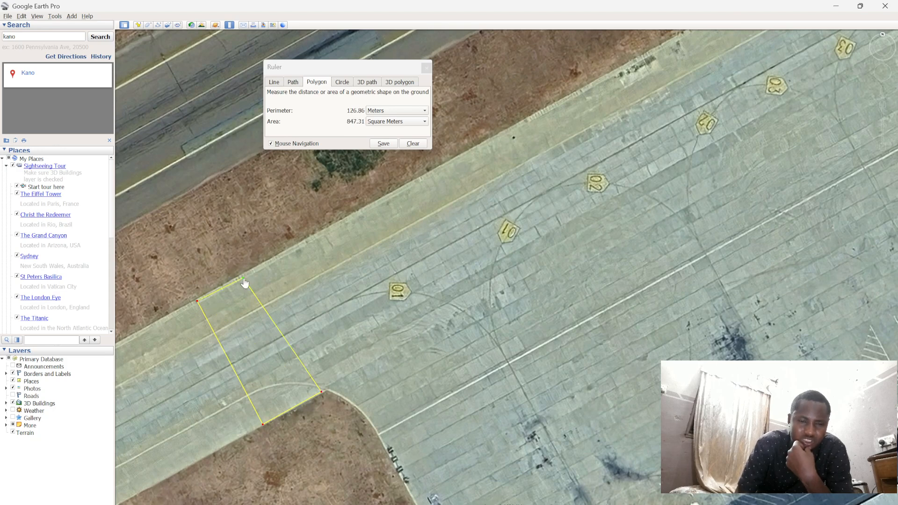
{"action": "left_click_drag", "start_coordinate": [243, 281], "coordinate": [254, 268]}
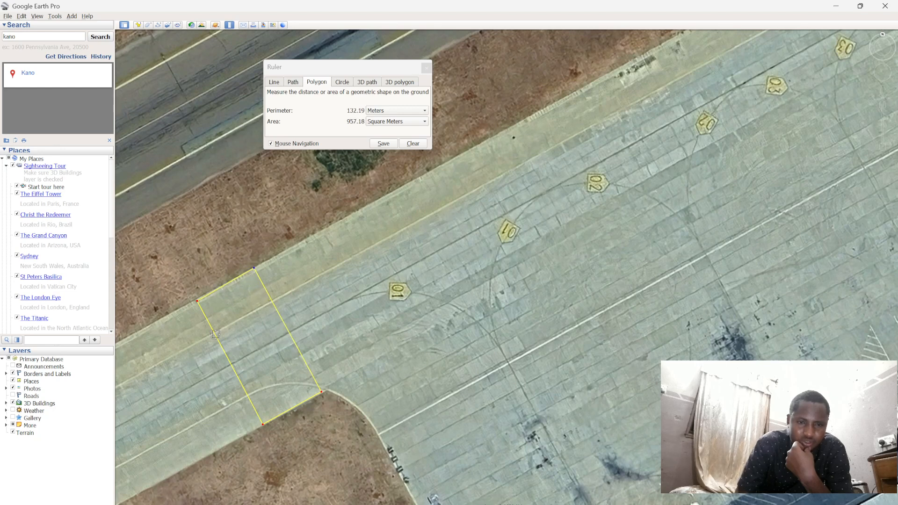
{"action": "left_click_drag", "start_coordinate": [197, 302], "coordinate": [195, 299]}
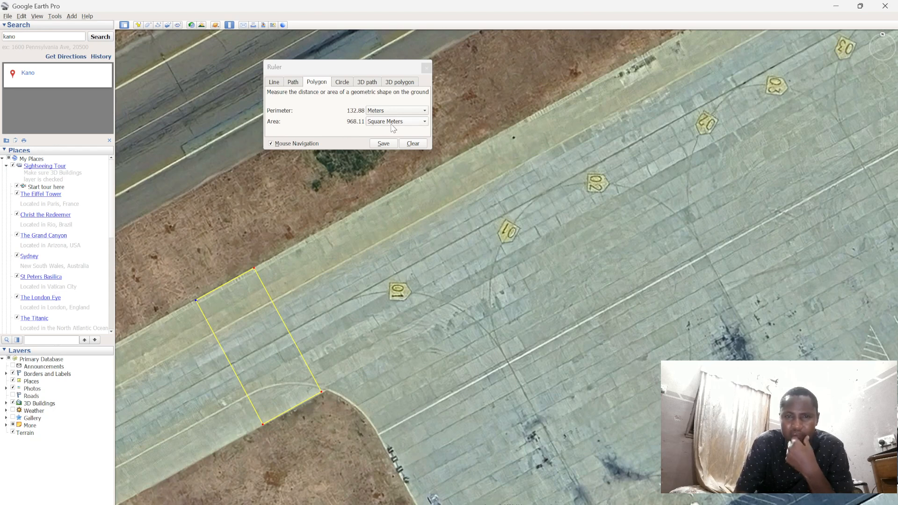
Step: Review the available perimeter and area units for the polygon measurement, keeping Meters and Square Meters, and clear the polygon
{"action": "left_click", "coordinate": [399, 111]}
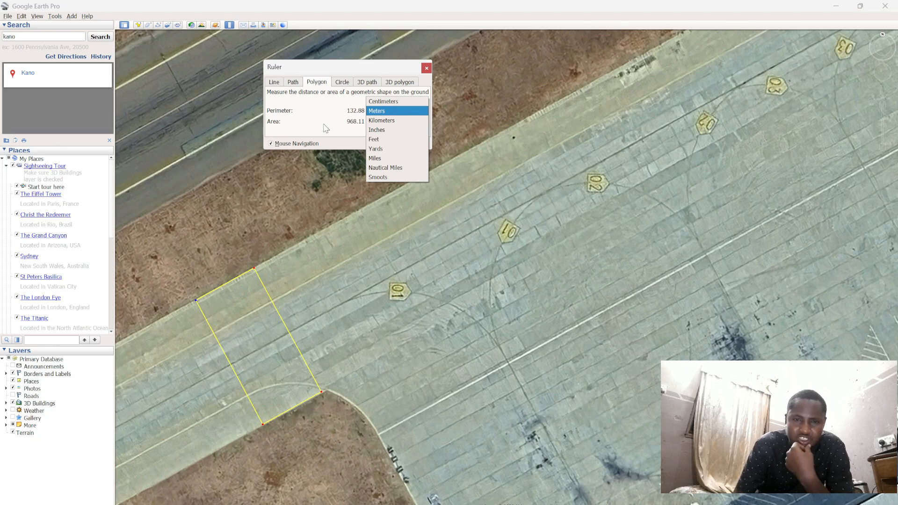
{"action": "left_click", "coordinate": [326, 129]}
{"action": "left_click", "coordinate": [380, 125]}
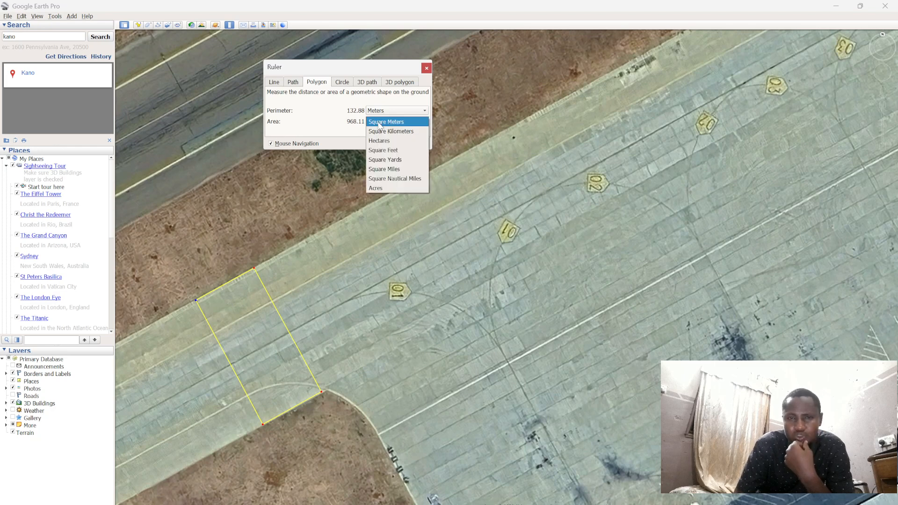
{"action": "left_click", "coordinate": [343, 121]}
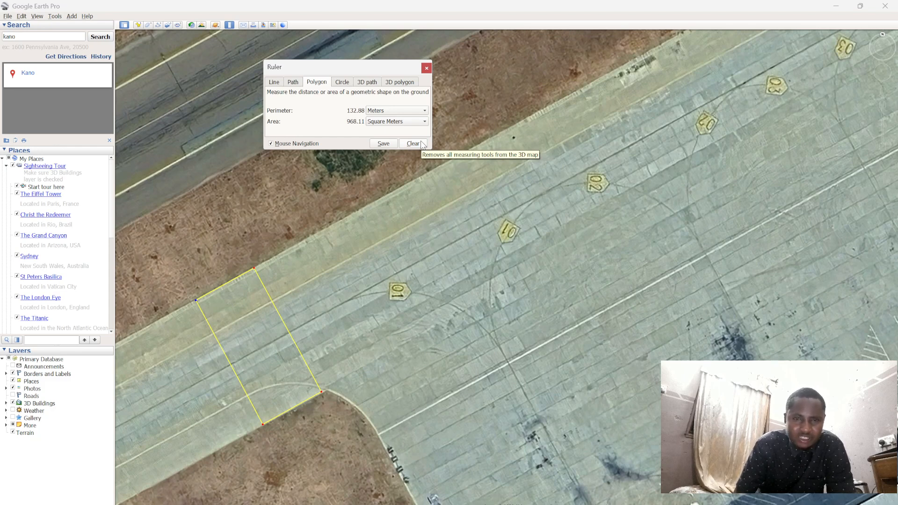
{"action": "left_click", "coordinate": [420, 145]}
Step: Measure the length of a three-point path along the upper edge of the paved strip, and clear the path
{"action": "left_click", "coordinate": [293, 82]}
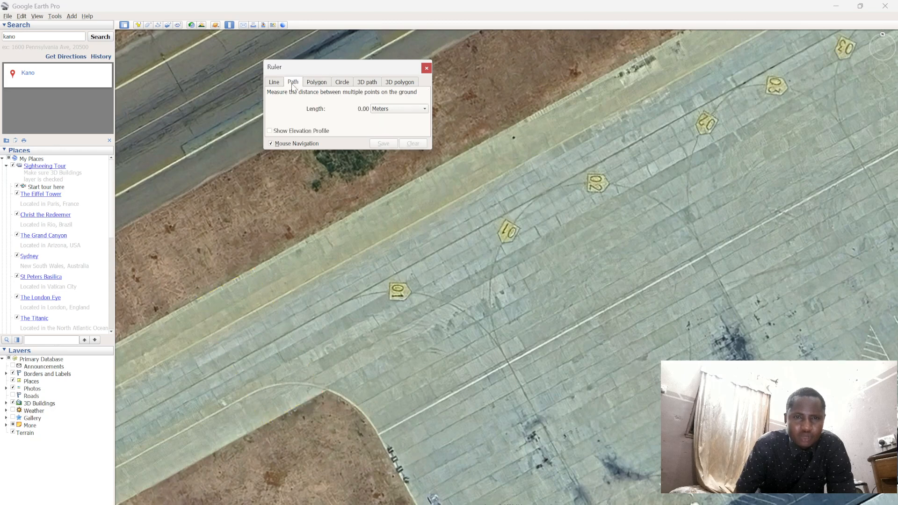
{"action": "left_click_drag", "start_coordinate": [210, 299], "coordinate": [280, 274]}
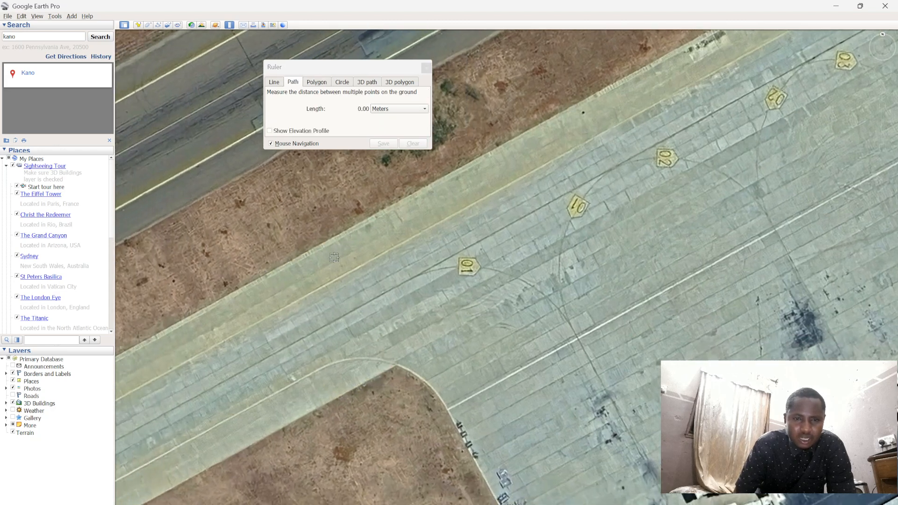
{"action": "left_click", "coordinate": [349, 242]}
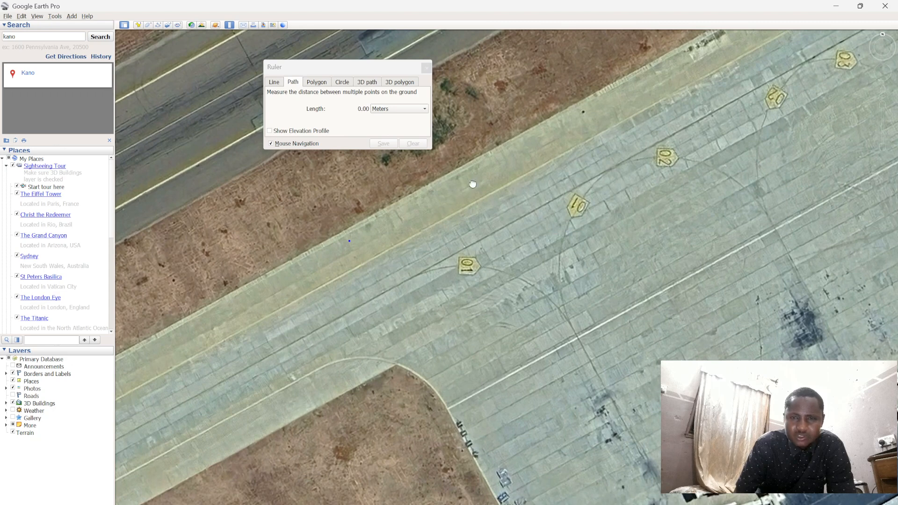
{"action": "left_click", "coordinate": [456, 184]}
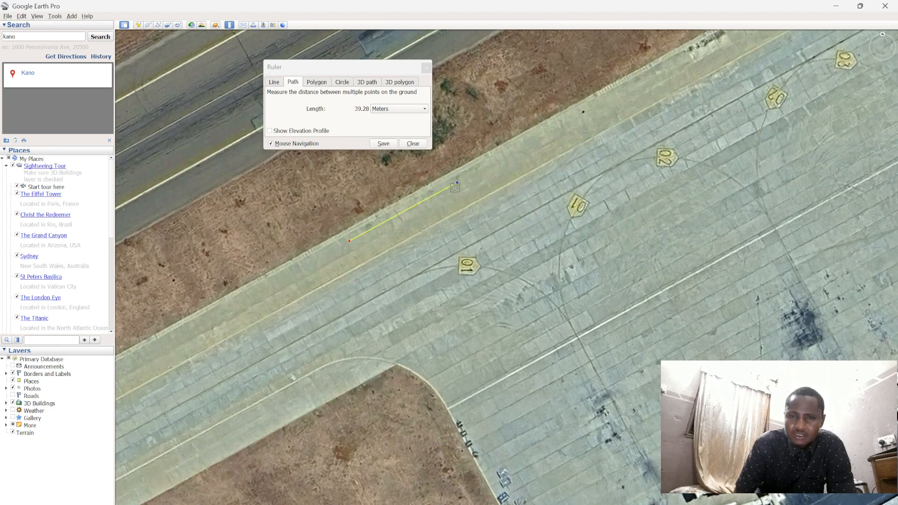
{"action": "left_click", "coordinate": [523, 140]}
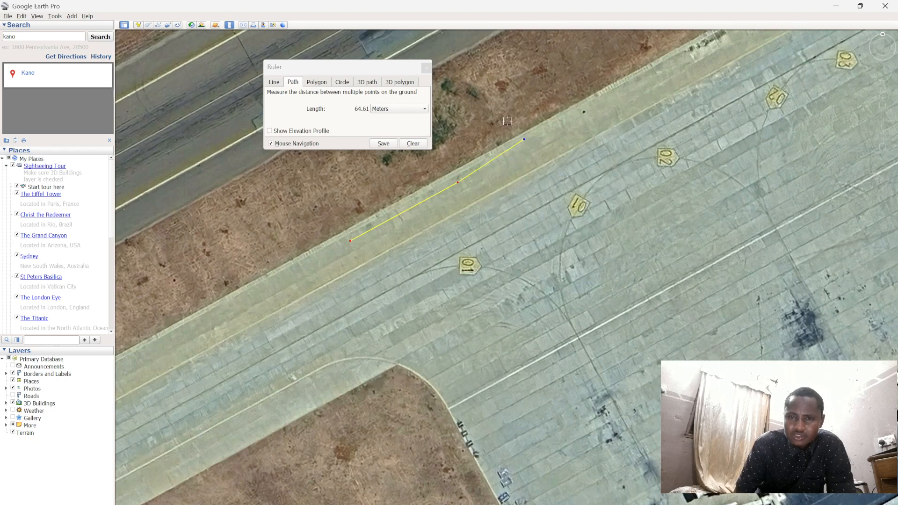
{"action": "left_click_drag", "start_coordinate": [477, 147], "coordinate": [424, 214]}
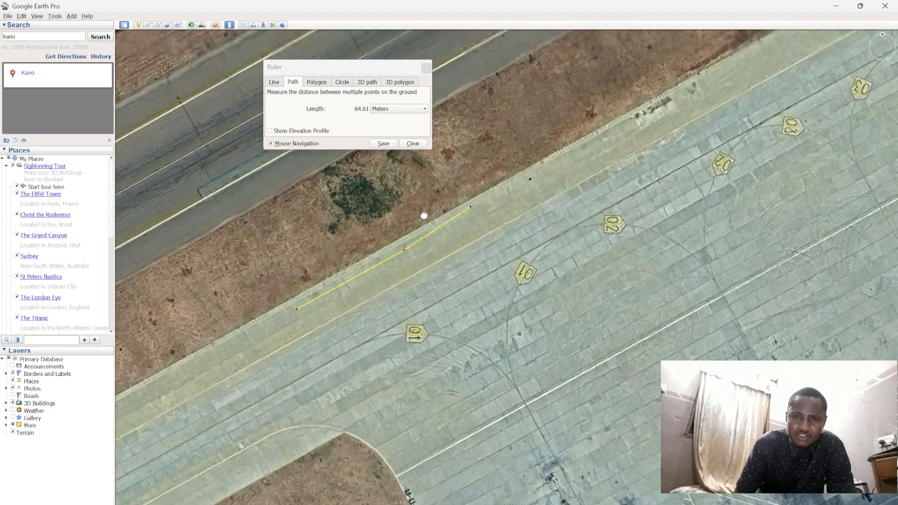
{"action": "left_click", "coordinate": [412, 144]}
Step: Measure the perimeter and area of an irregular six-point polygon on the bare ground above the paved strip, and clear it
{"action": "left_click", "coordinate": [317, 81]}
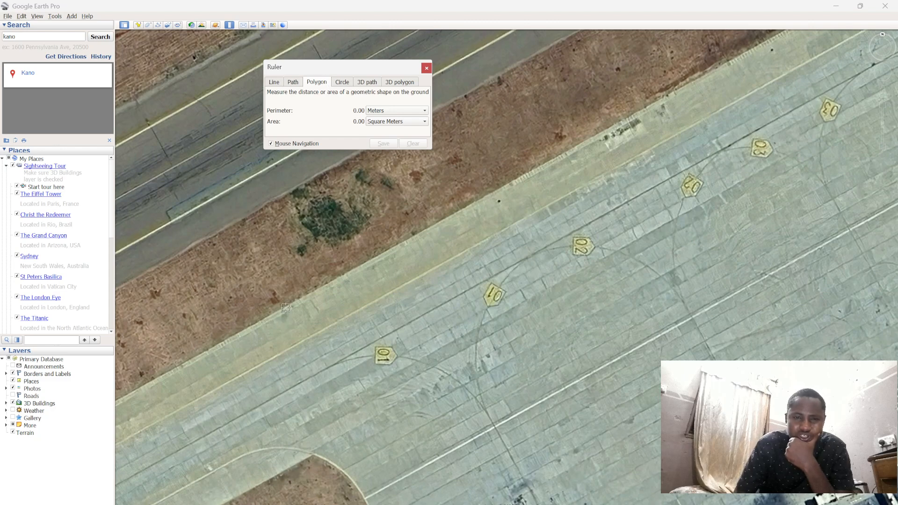
{"action": "left_click_drag", "start_coordinate": [287, 307], "coordinate": [289, 306]}
{"action": "left_click", "coordinate": [238, 308]}
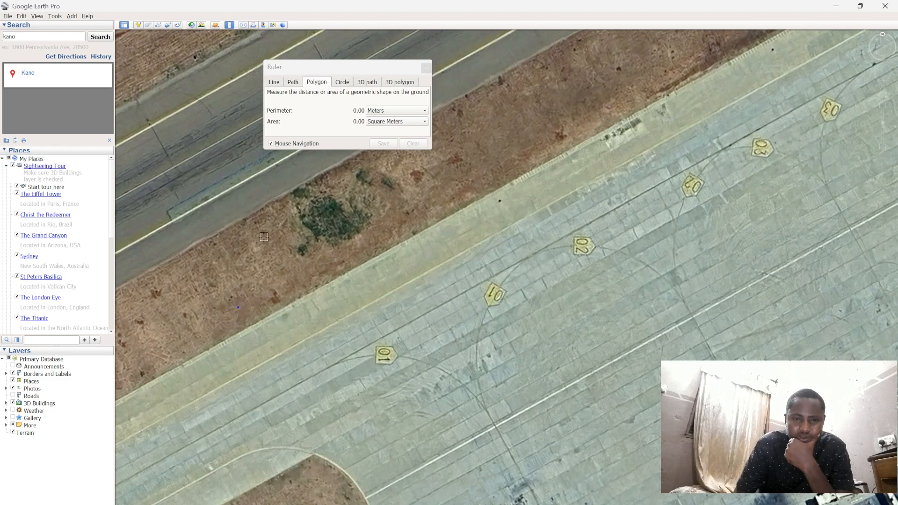
{"action": "left_click_drag", "start_coordinate": [255, 227], "coordinate": [256, 227]}
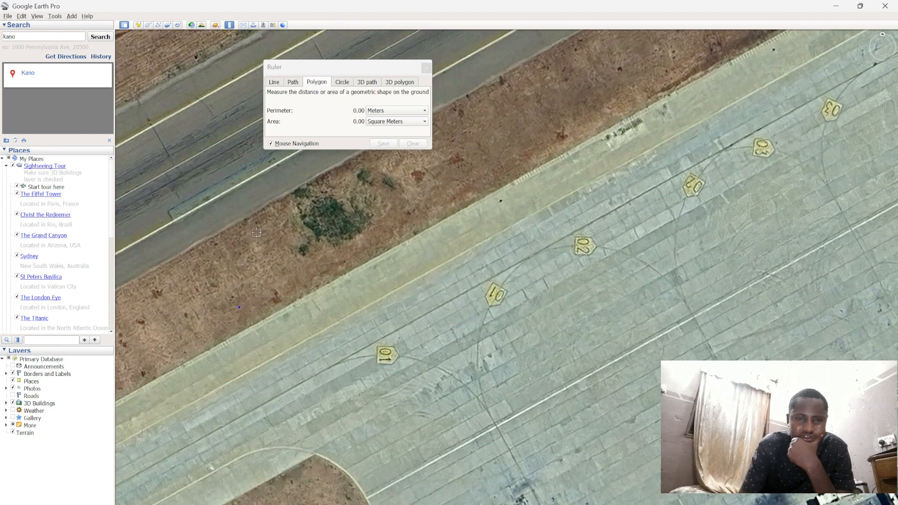
{"action": "left_click", "coordinate": [256, 233]}
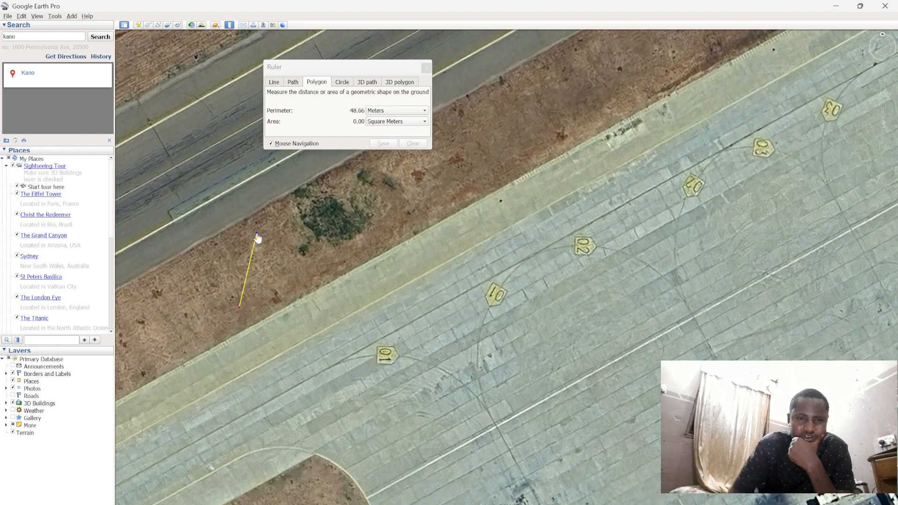
{"action": "left_click", "coordinate": [192, 272]}
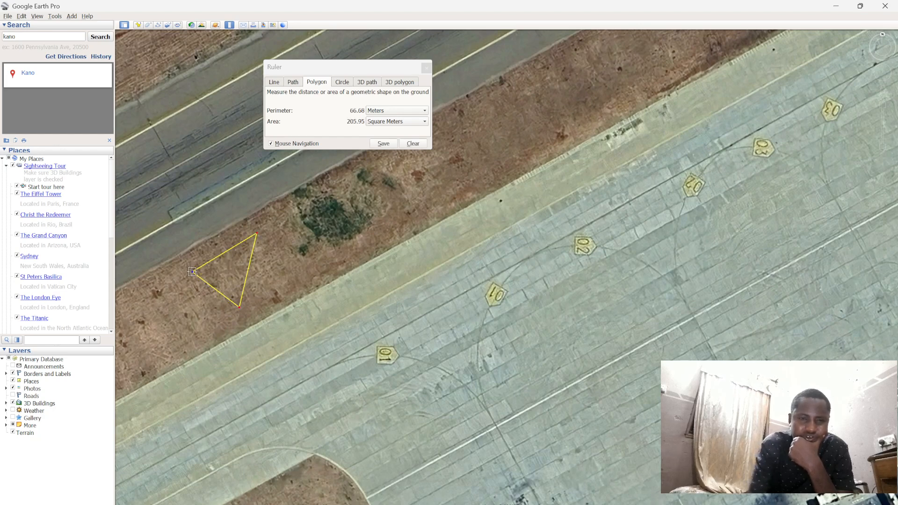
{"action": "left_click", "coordinate": [149, 323]}
{"action": "left_click", "coordinate": [169, 352]}
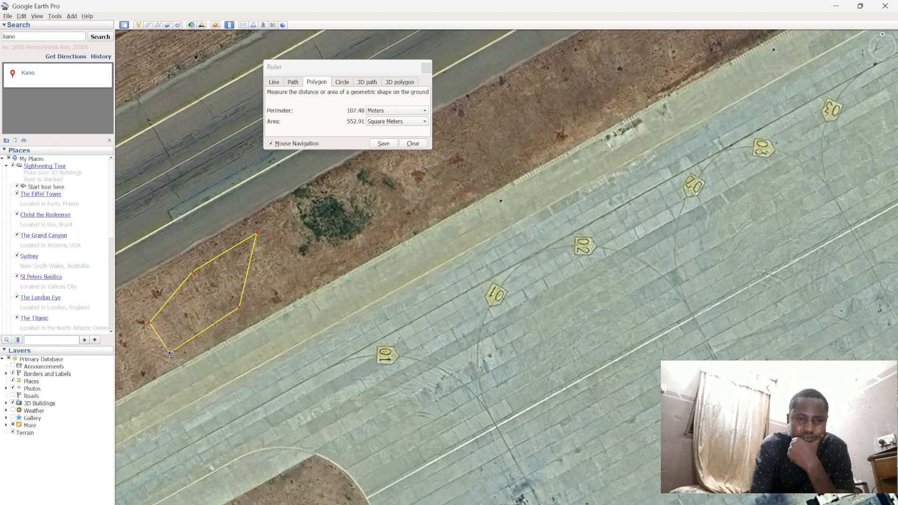
{"action": "left_click", "coordinate": [214, 338]}
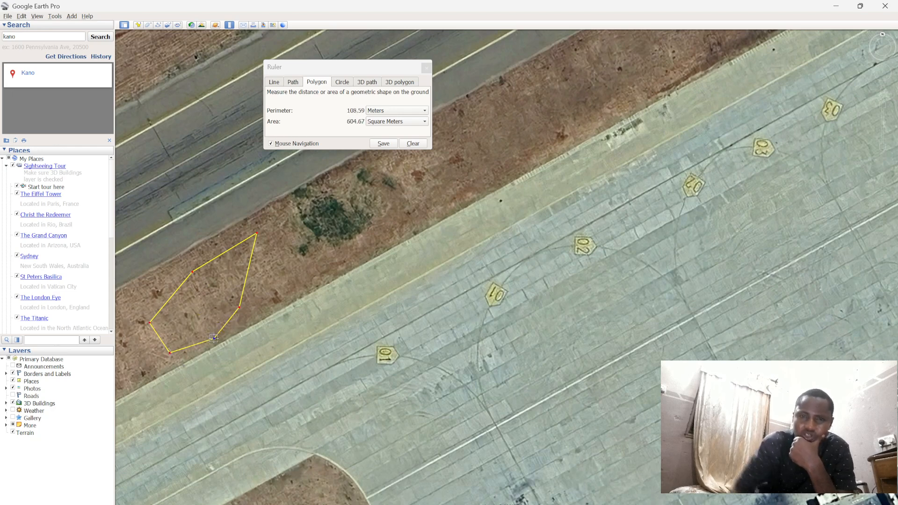
{"action": "left_click", "coordinate": [414, 143]}
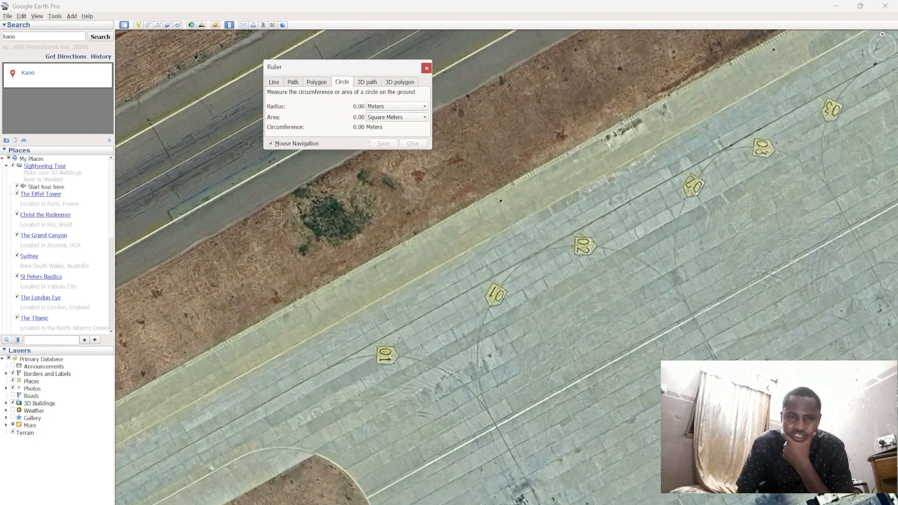
{"action": "left_click", "coordinate": [214, 301]}
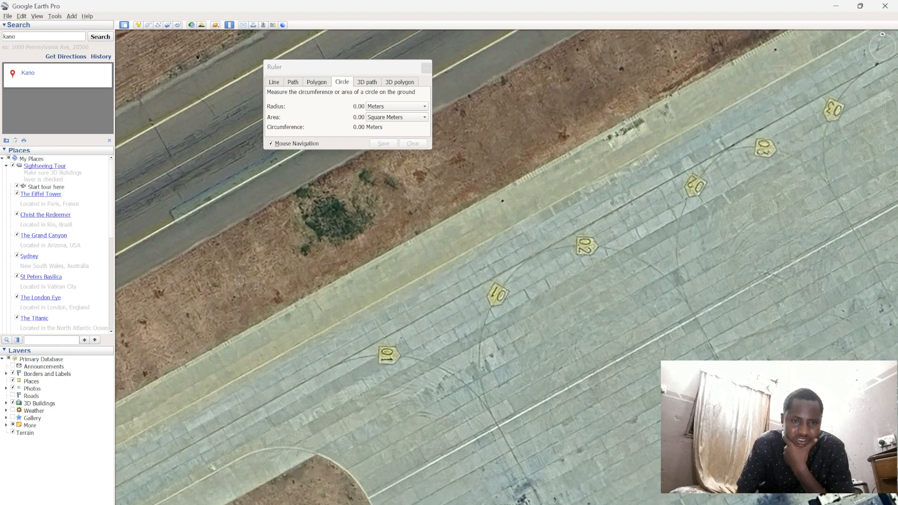
{"action": "left_click", "coordinate": [241, 283]}
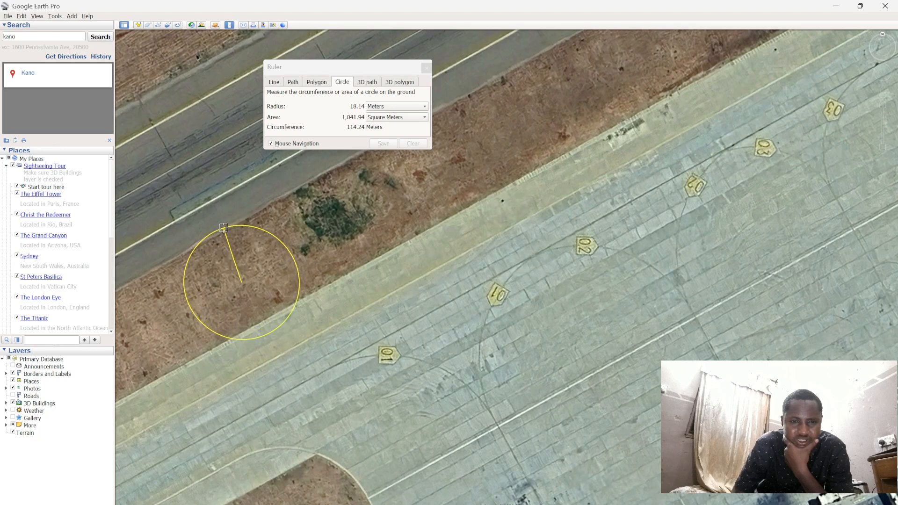
{"action": "left_click", "coordinate": [273, 243]}
Step: Measure the area and circumference of a circle about 39 m in radius centred on the bare ground, and clear it
{"action": "left_click", "coordinate": [282, 243]}
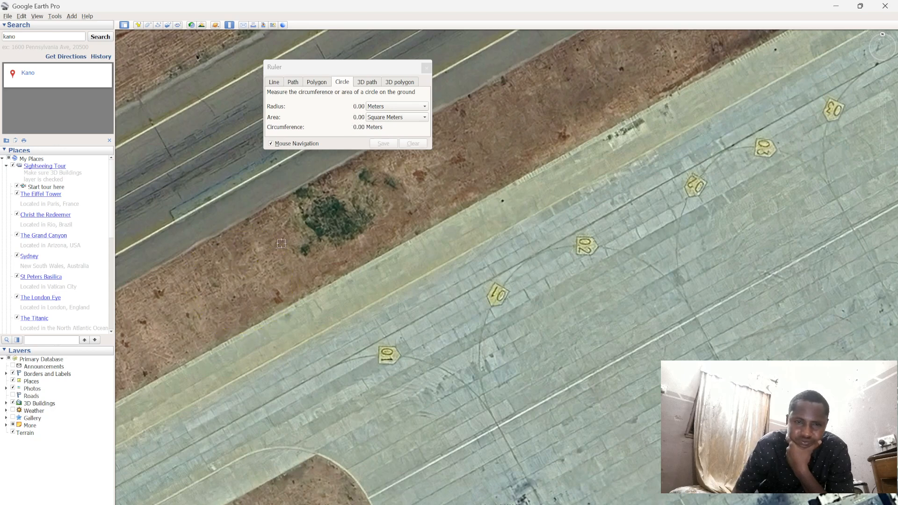
{"action": "left_click", "coordinate": [381, 181]}
{"action": "left_click_drag", "start_coordinate": [382, 182], "coordinate": [386, 182]}
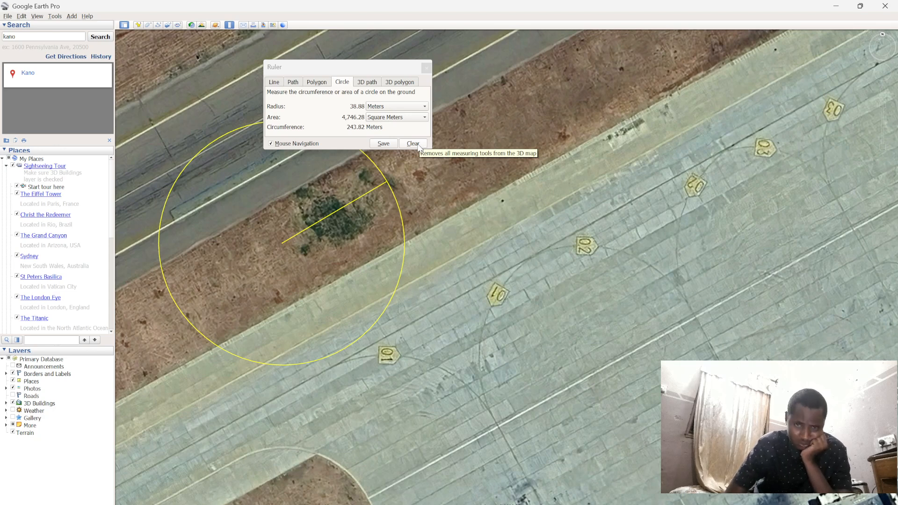
{"action": "left_click", "coordinate": [414, 144]}
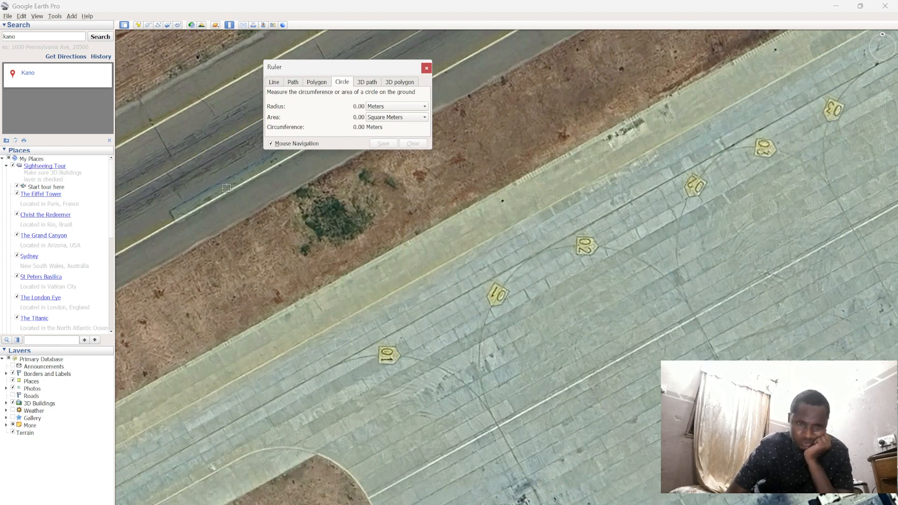
Step: Clear the search text and collapse the Sightseeing Tour folder in the saved places
{"action": "left_click_drag", "start_coordinate": [22, 39], "coordinate": [1, 32]}
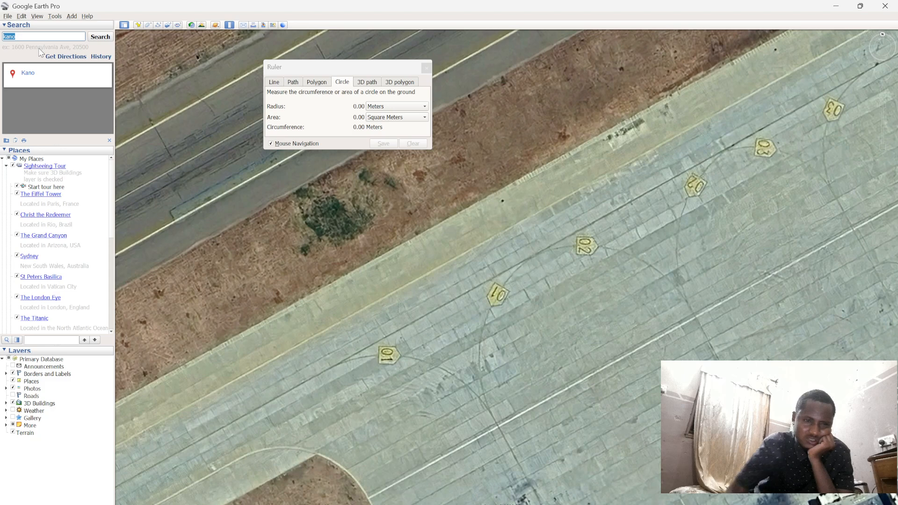
{"action": "key", "text": "BackSpace"}
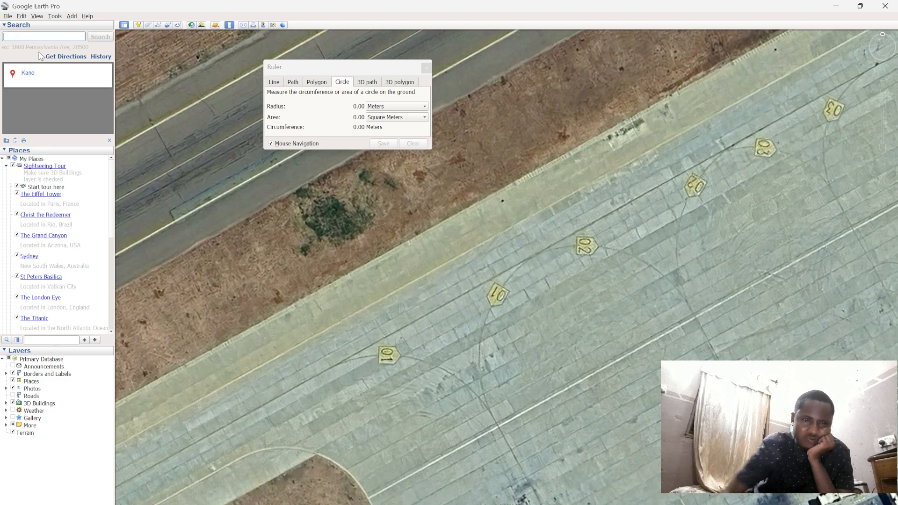
{"action": "left_click", "coordinate": [6, 166]}
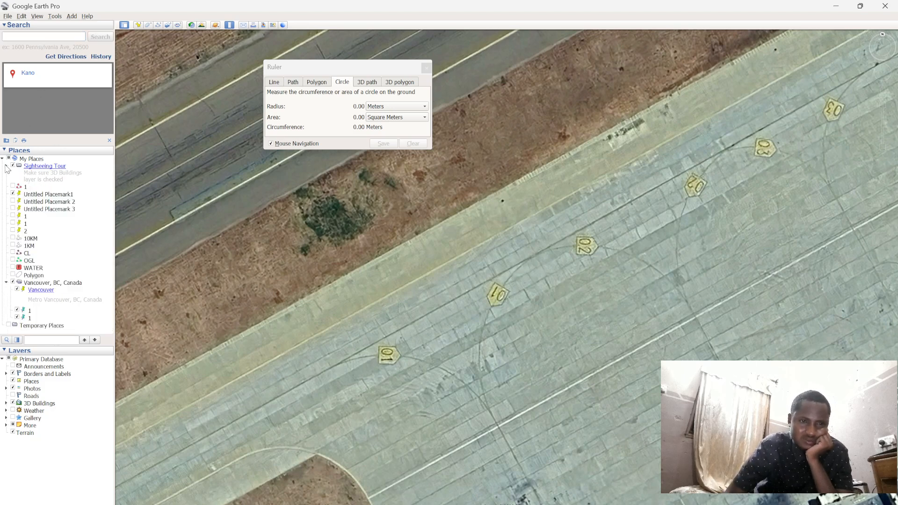
Step: Fly to the saved Vancouver placemark and close its description balloon
{"action": "double_click", "coordinate": [45, 291]}
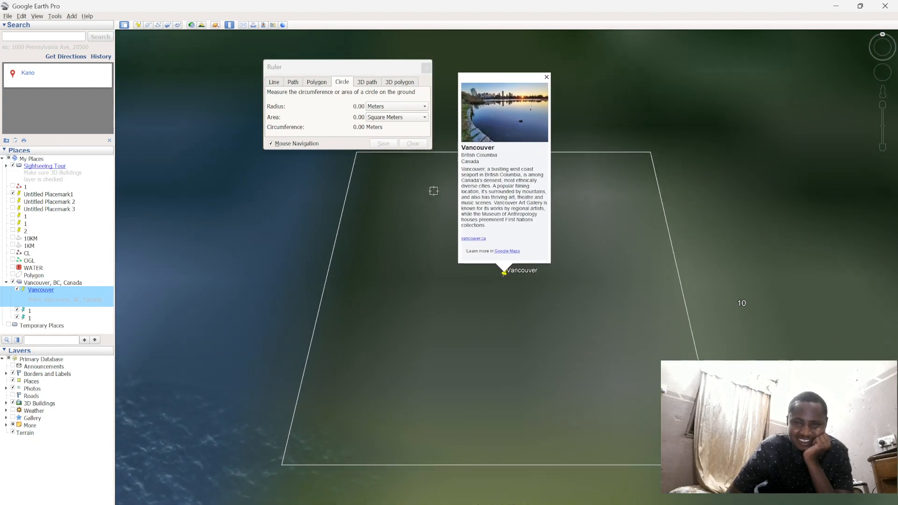
{"action": "scroll", "coordinate": [469, 325], "scroll_direction": "down", "scroll_amount": 3}
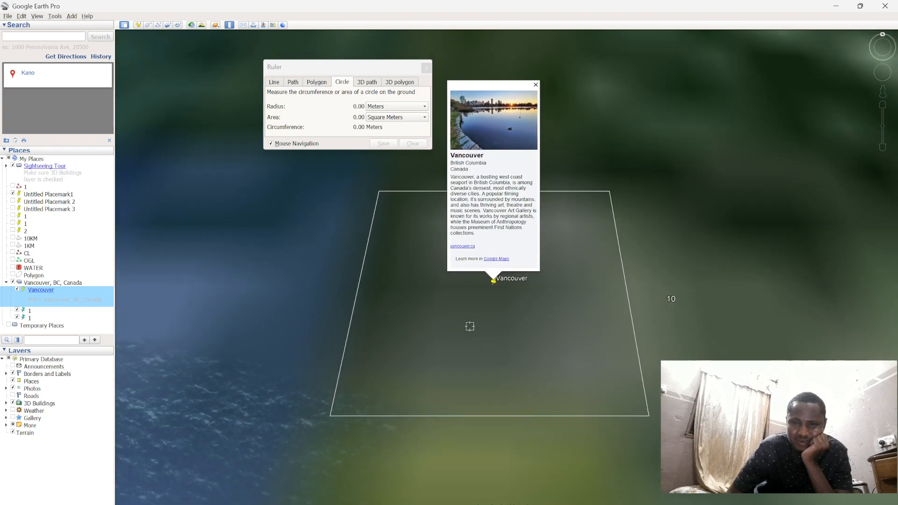
{"action": "scroll", "coordinate": [502, 298], "scroll_direction": "down", "scroll_amount": 2}
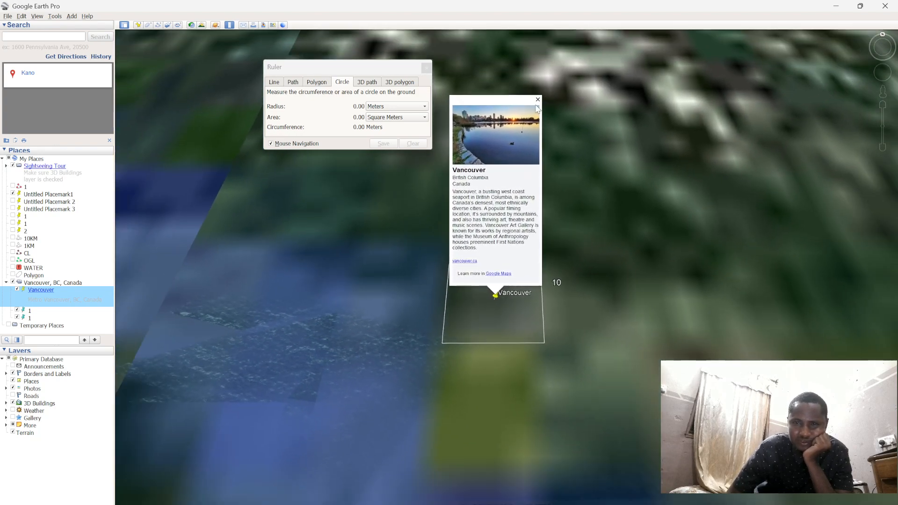
{"action": "left_click", "coordinate": [538, 100]}
Step: Zoom in and tilt the view over Vancouver to examine the 3D buildings near the waterfront
{"action": "scroll", "coordinate": [512, 279], "scroll_direction": "up", "scroll_amount": 4}
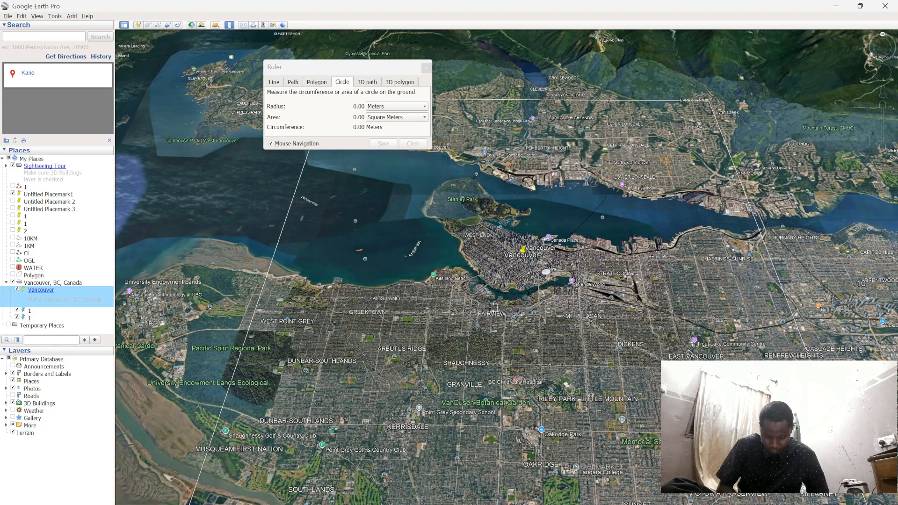
{"action": "scroll", "coordinate": [481, 323], "scroll_direction": "up", "scroll_amount": 3}
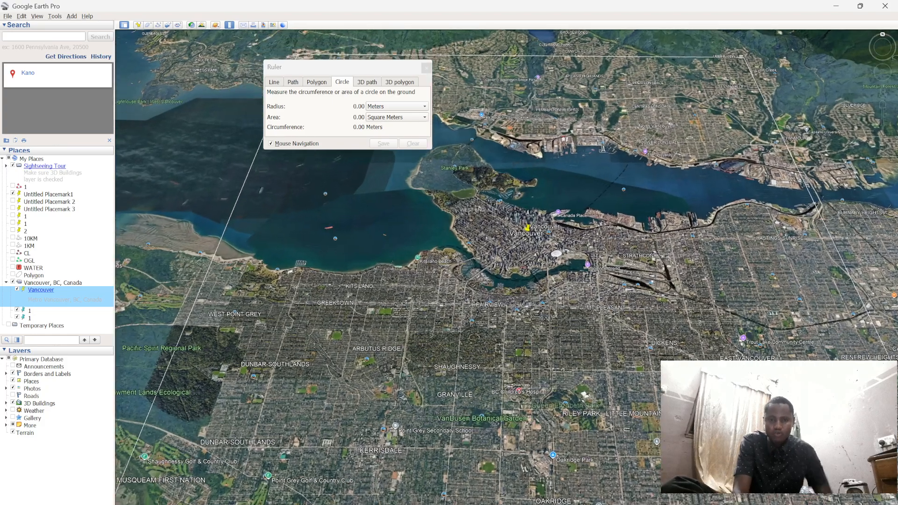
{"action": "scroll", "coordinate": [467, 281], "scroll_direction": "up", "scroll_amount": 6}
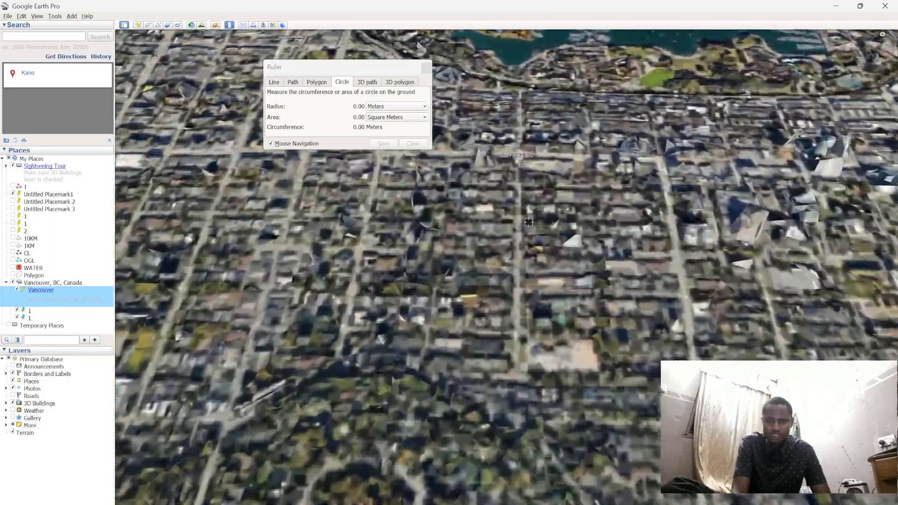
{"action": "scroll", "coordinate": [497, 203], "scroll_direction": "up", "scroll_amount": 2}
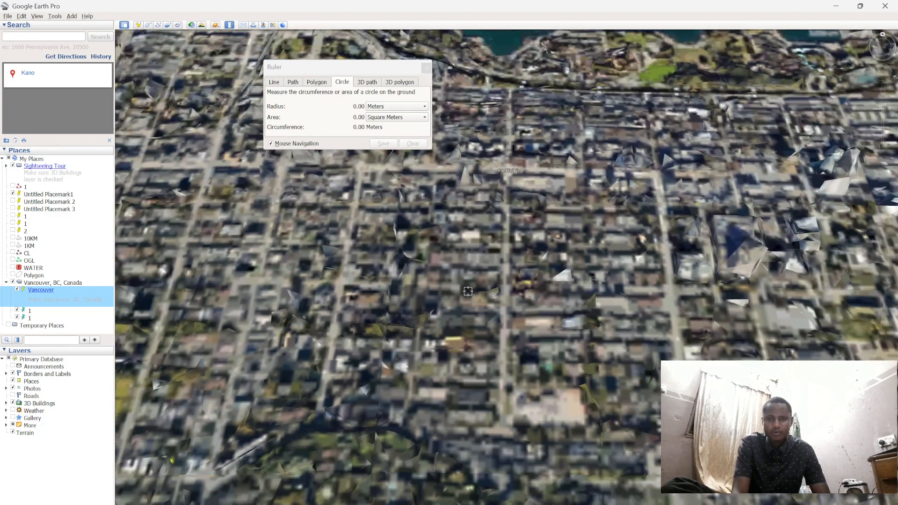
{"action": "middle_click_drag", "start_coordinate": [468, 291], "coordinate": [541, 142]}
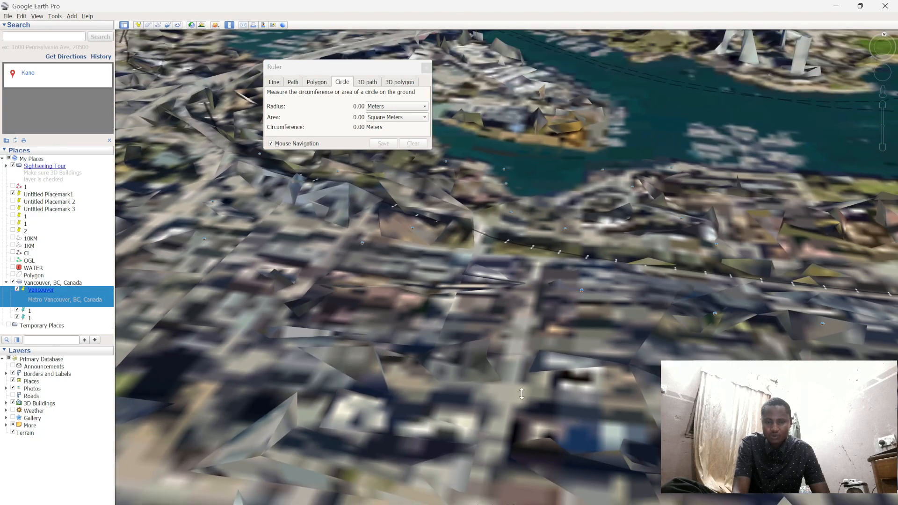
{"action": "middle_click_drag", "start_coordinate": [522, 394], "coordinate": [555, 397]}
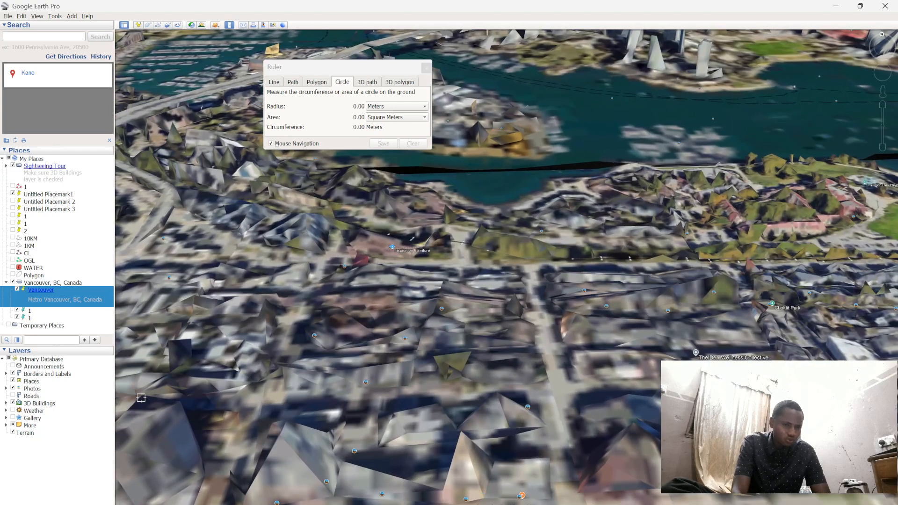
Step: Switch the Trees and Photorealistic sublayers of 3D Buildings off and back on to compare the view, closing the Ruler
{"action": "left_click", "coordinate": [6, 404]}
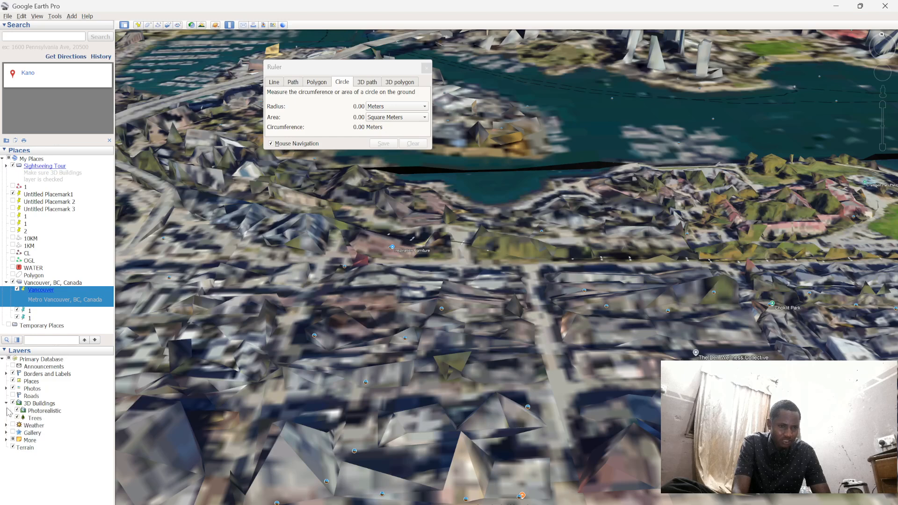
{"action": "left_click", "coordinate": [17, 420]}
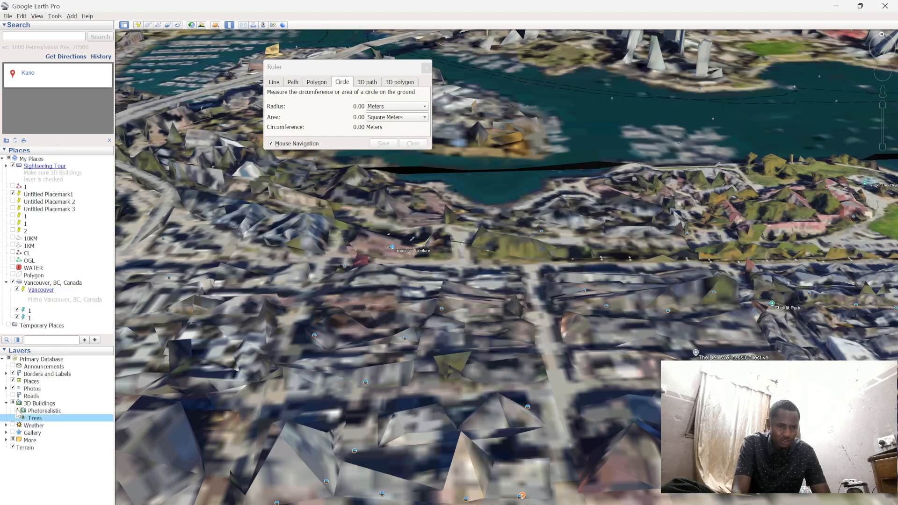
{"action": "left_click", "coordinate": [17, 411]}
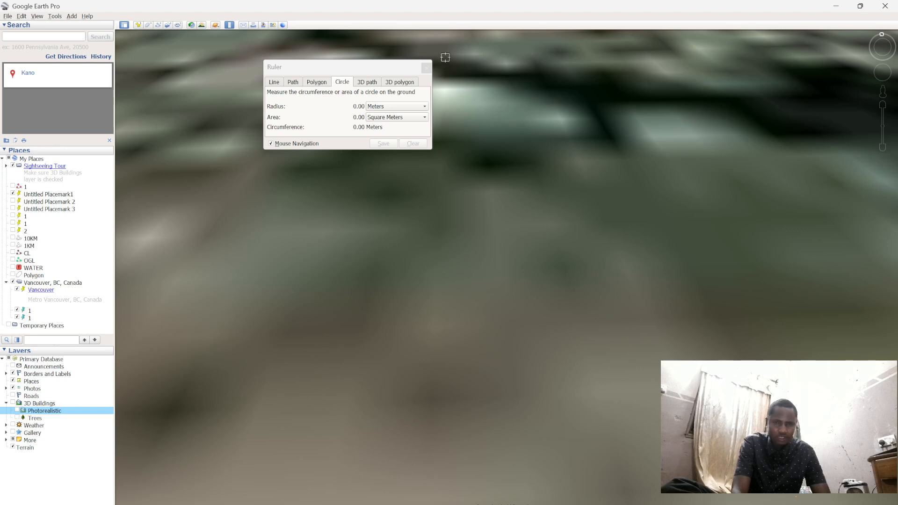
{"action": "left_click", "coordinate": [426, 67]}
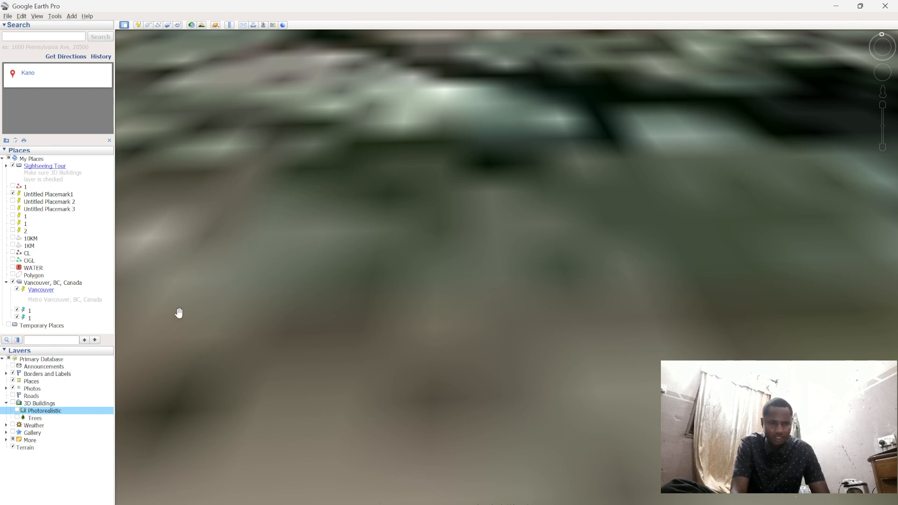
{"action": "left_click", "coordinate": [16, 411]}
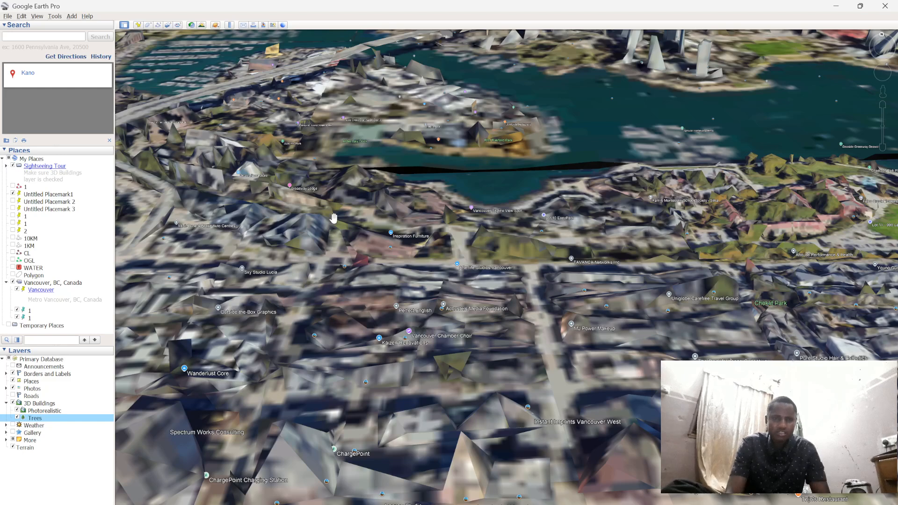
Step: Examine the bridge and its branching ramps beside the marina in 3D, opening the Ruler briefly and closing it
{"action": "left_click", "coordinate": [230, 25]}
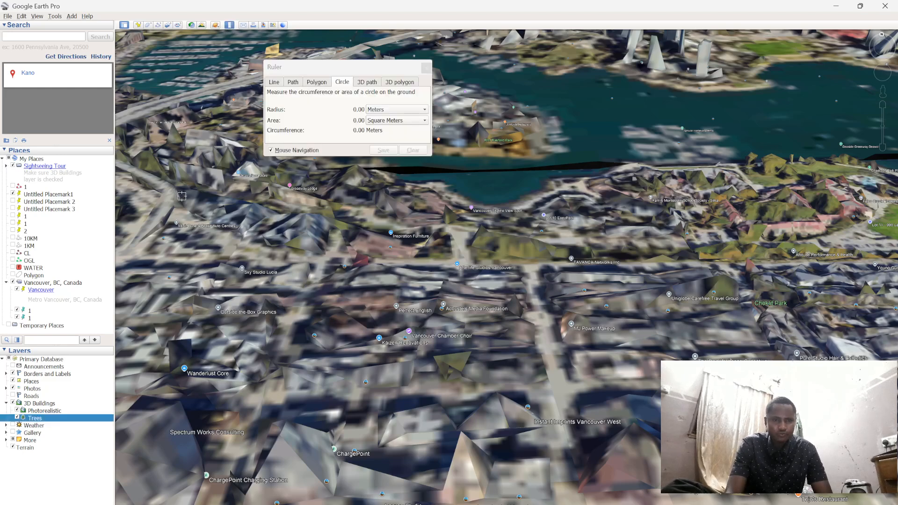
{"action": "left_click_drag", "start_coordinate": [182, 196], "coordinate": [328, 248]}
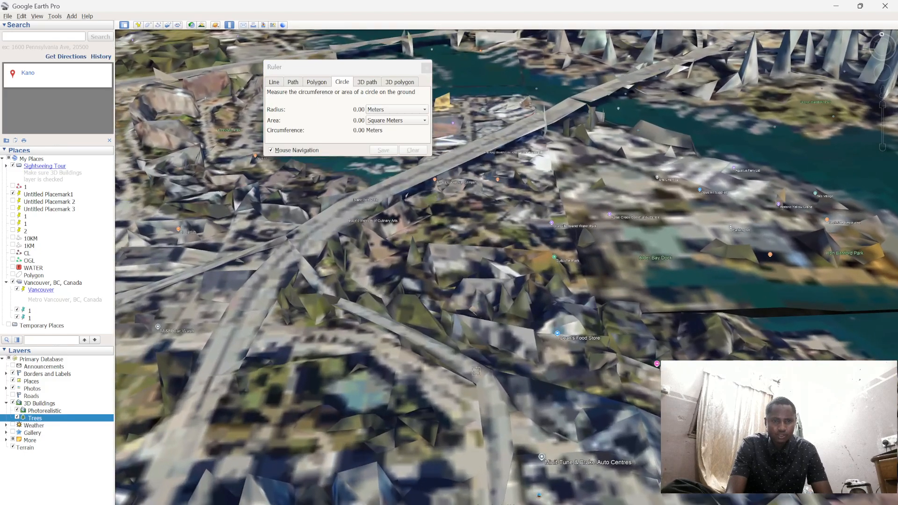
{"action": "left_click_drag", "start_coordinate": [285, 223], "coordinate": [321, 345]}
{"action": "scroll", "coordinate": [317, 329], "scroll_direction": "up", "scroll_amount": 3}
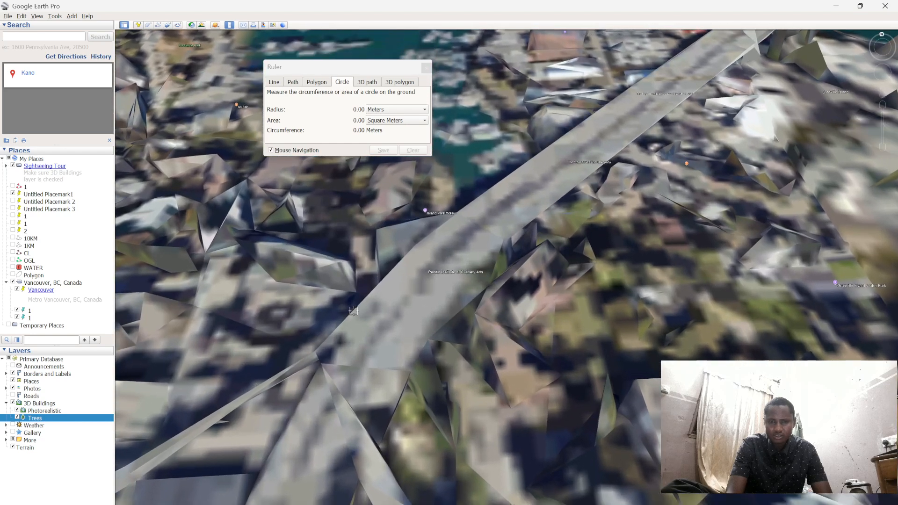
{"action": "left_click_drag", "start_coordinate": [353, 310], "coordinate": [452, 257]}
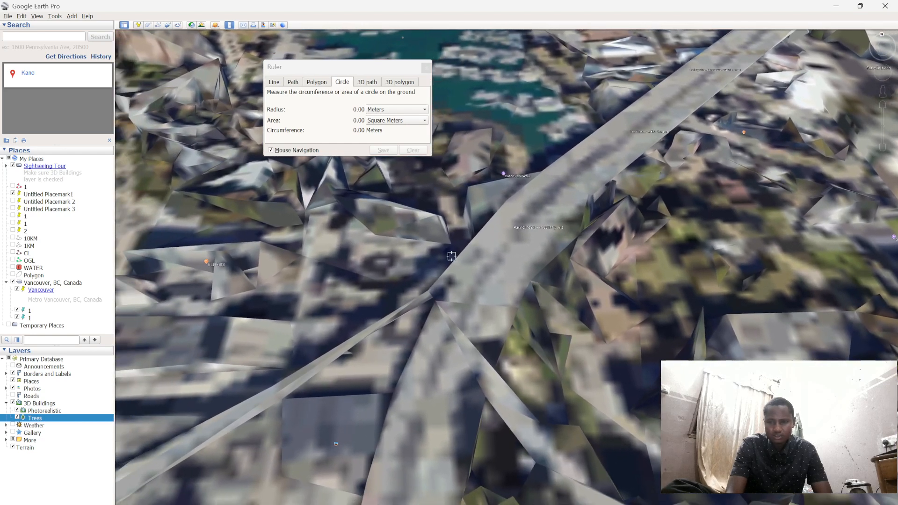
{"action": "left_click", "coordinate": [425, 69]}
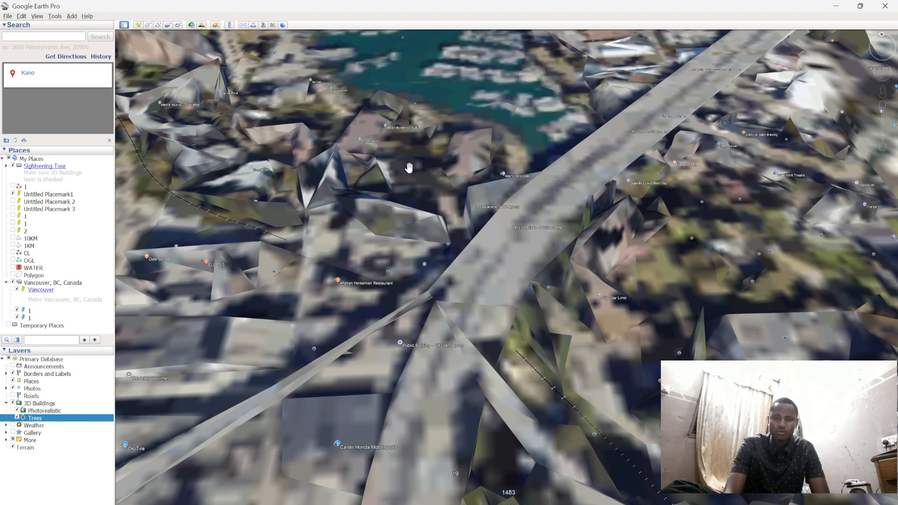
Step: Open the image-saving mode for the current 3D view of the bridge
{"action": "left_click", "coordinate": [7, 17]}
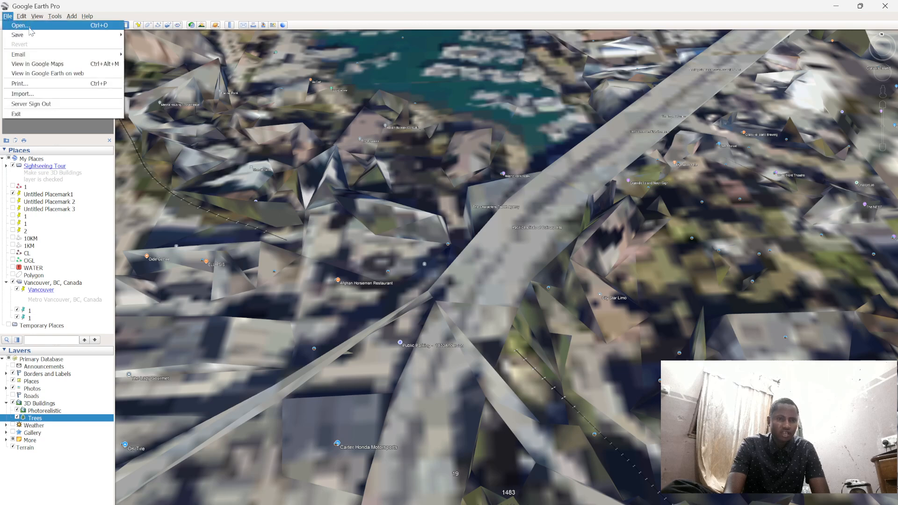
{"action": "mouse_move", "coordinate": [58, 37]}
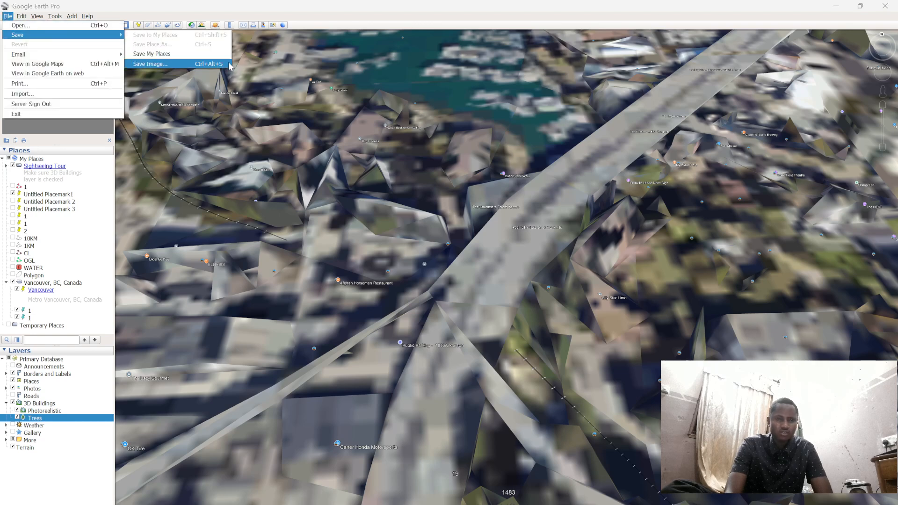
{"action": "left_click", "coordinate": [151, 64]}
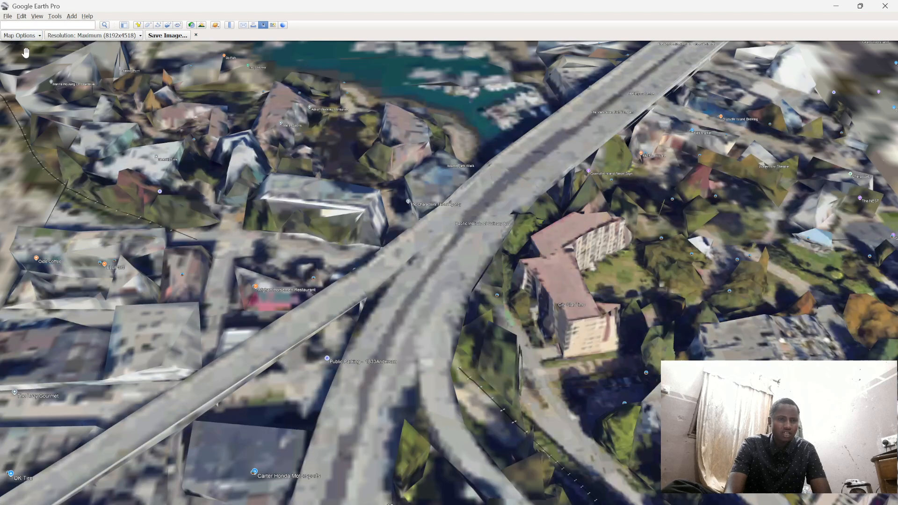
Step: Try out the Compass, Scale and Legend map elements for the image and turn them off again
{"action": "left_click", "coordinate": [32, 36]}
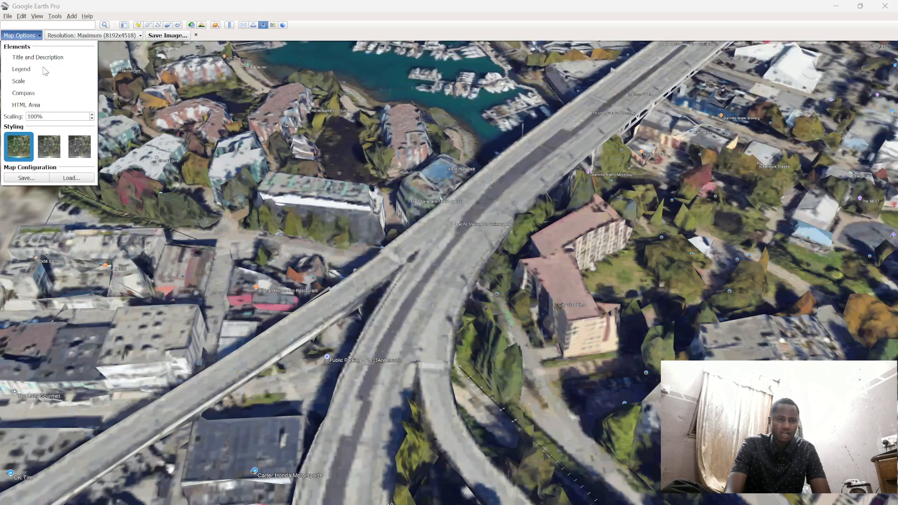
{"action": "left_click", "coordinate": [17, 94]}
{"action": "left_click", "coordinate": [17, 94]}
{"action": "left_click", "coordinate": [16, 81]}
{"action": "left_click", "coordinate": [14, 69]}
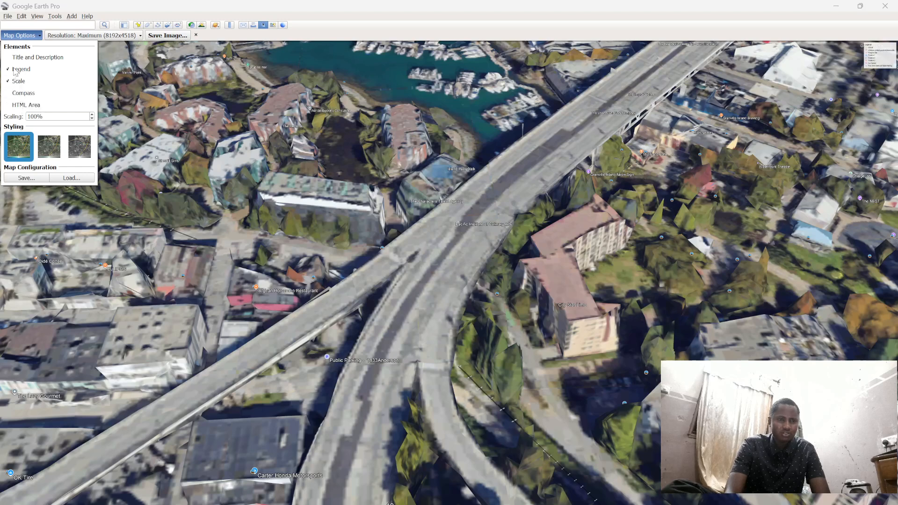
{"action": "left_click", "coordinate": [16, 82]}
{"action": "left_click", "coordinate": [15, 70]}
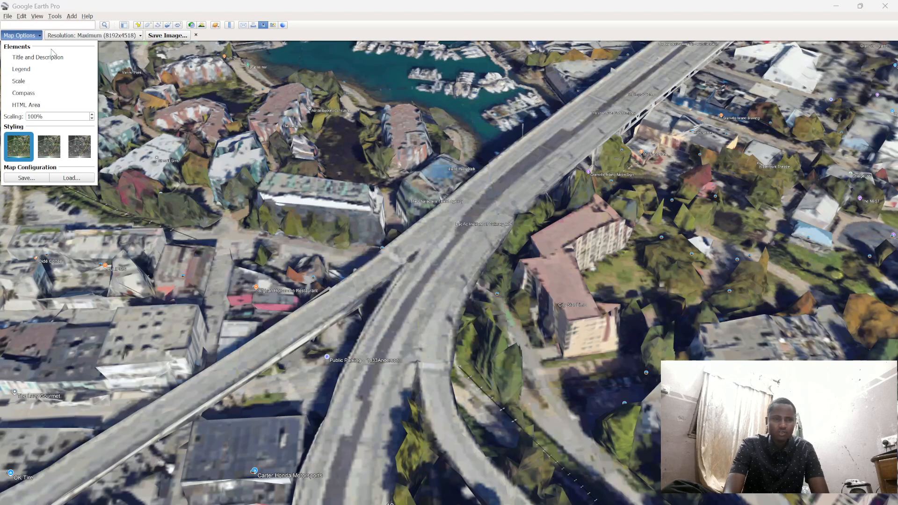
Step: Set the image resolution to 1280x720 (720 HD) and check the file types offered for saving, without saving the image
{"action": "left_click", "coordinate": [93, 37]}
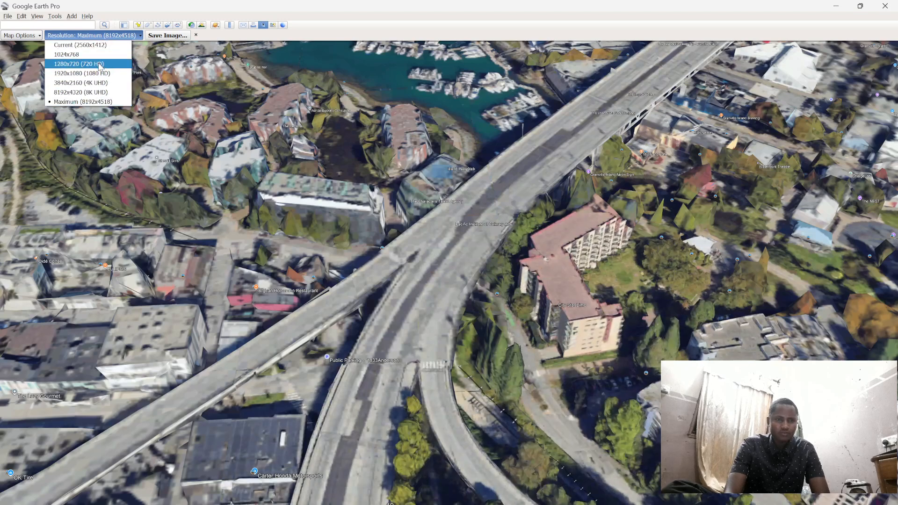
{"action": "left_click", "coordinate": [100, 64]}
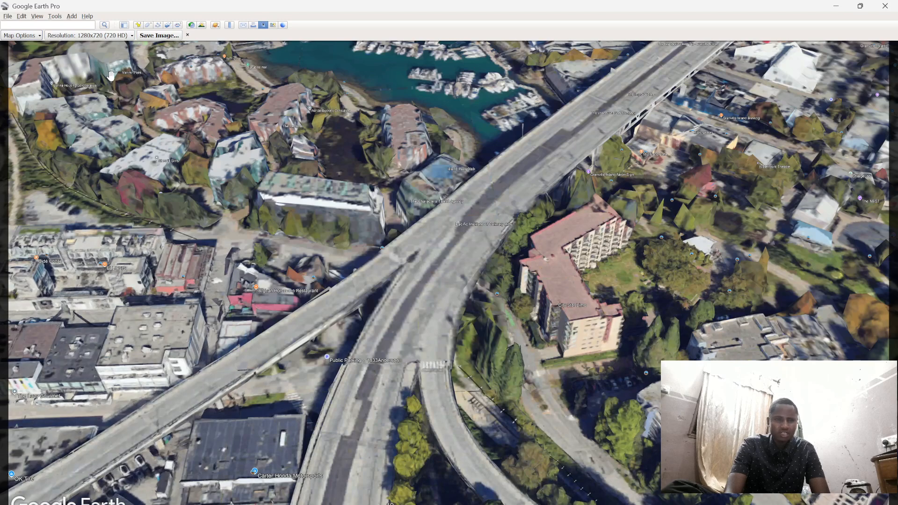
{"action": "left_click", "coordinate": [159, 36]}
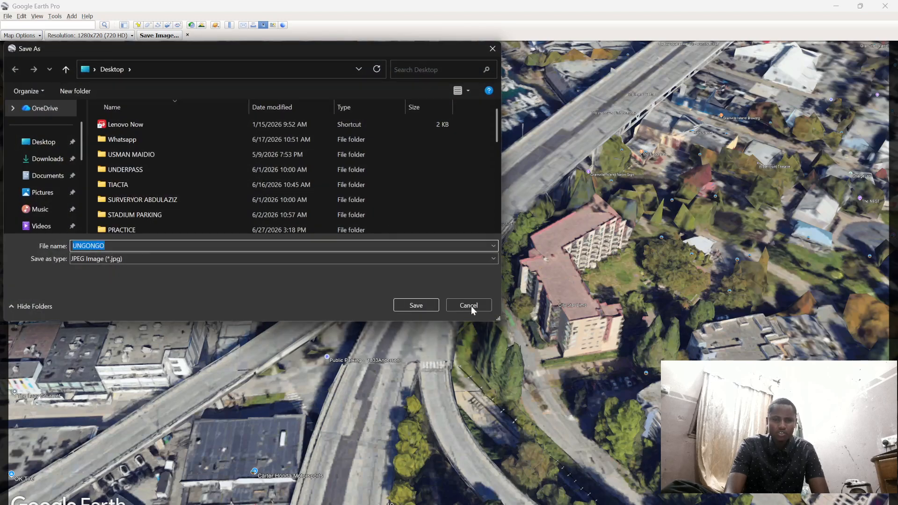
{"action": "left_click", "coordinate": [307, 261]}
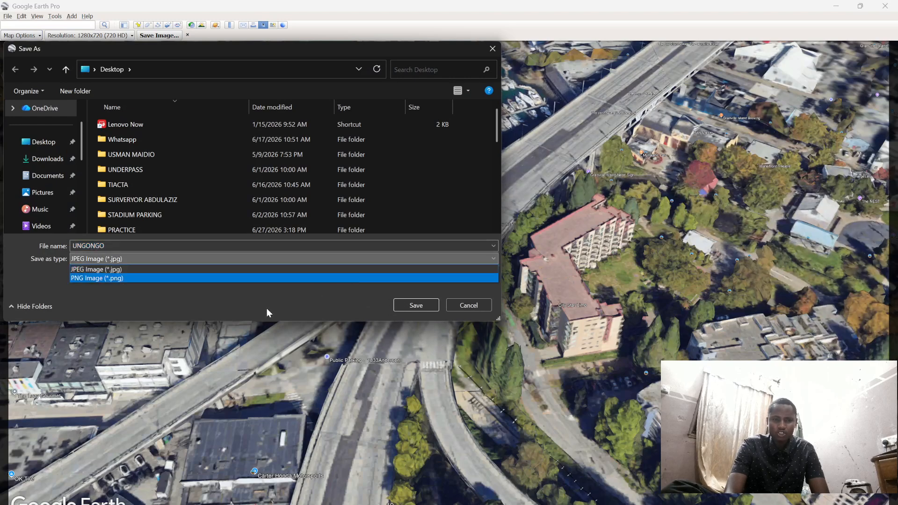
{"action": "left_click", "coordinate": [460, 303]}
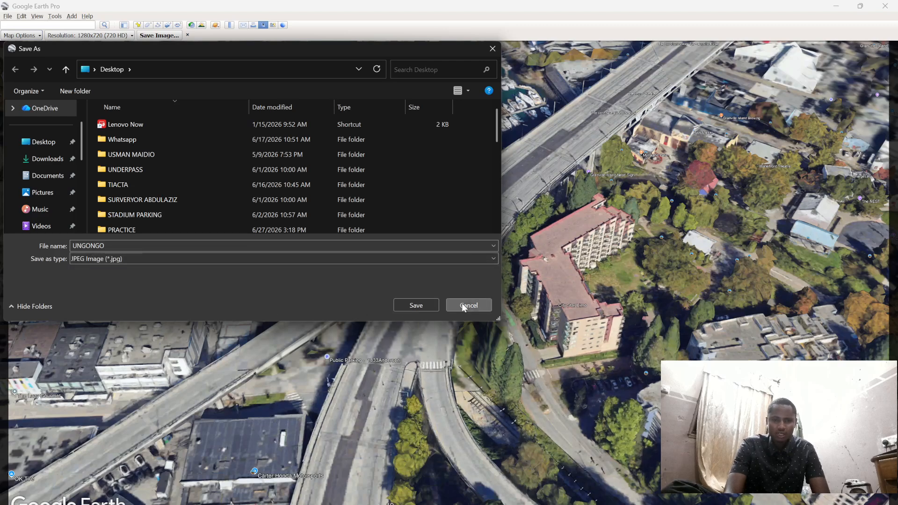
{"action": "left_click", "coordinate": [469, 305]}
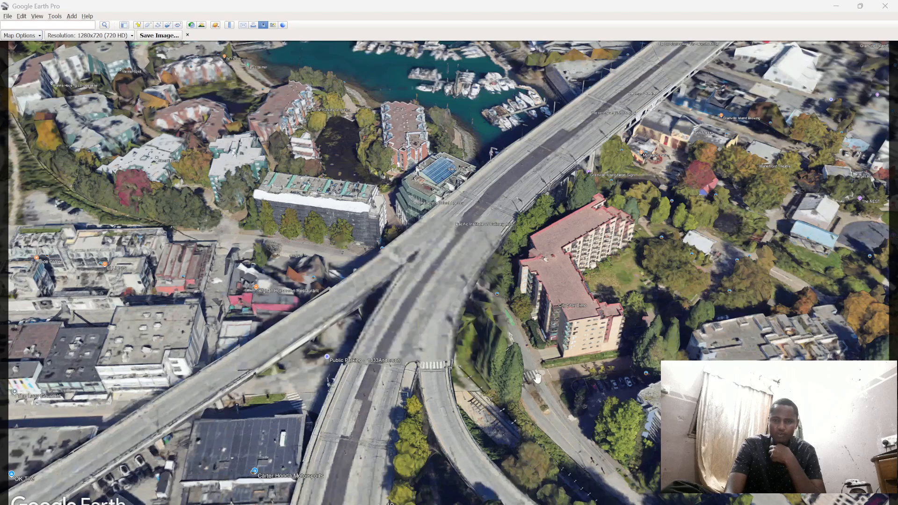
Step: Zoom in on the apartment building with the red-edged roof beside the bridge and leave the image-saving mode
{"action": "scroll", "coordinate": [537, 378], "scroll_direction": "up", "scroll_amount": 5}
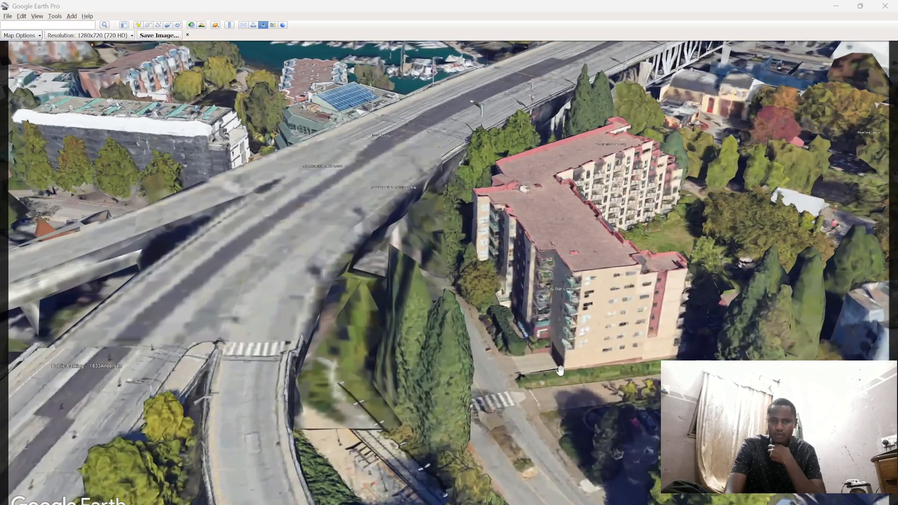
{"action": "scroll", "coordinate": [560, 369], "scroll_direction": "up", "scroll_amount": 5}
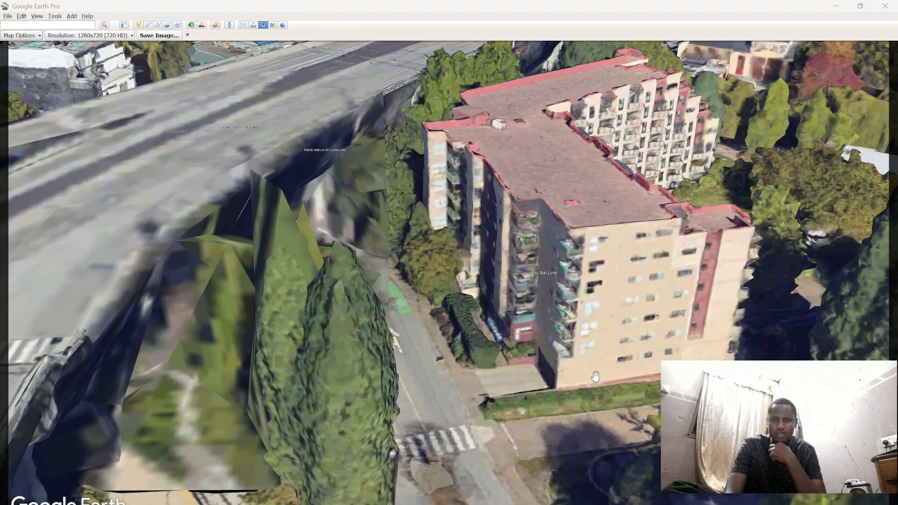
{"action": "left_click", "coordinate": [187, 35]}
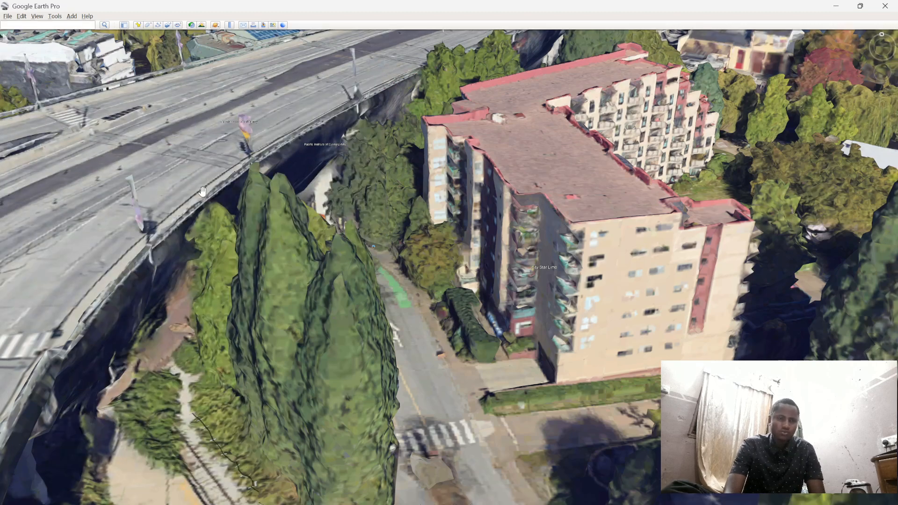
Step: Measure the apartment building's height in meters with a 3D path from the ground to the top of its facade
{"action": "left_click", "coordinate": [231, 25]}
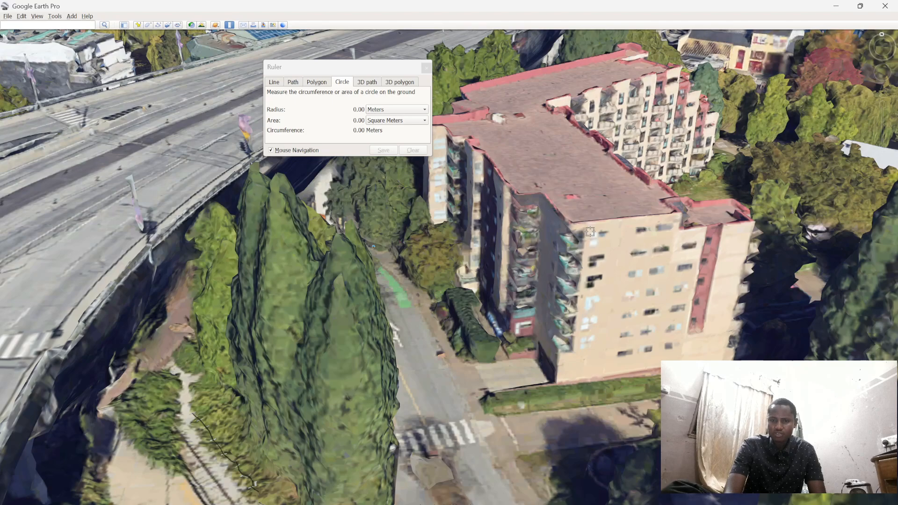
{"action": "scroll", "coordinate": [590, 325], "scroll_direction": "up", "scroll_amount": 3}
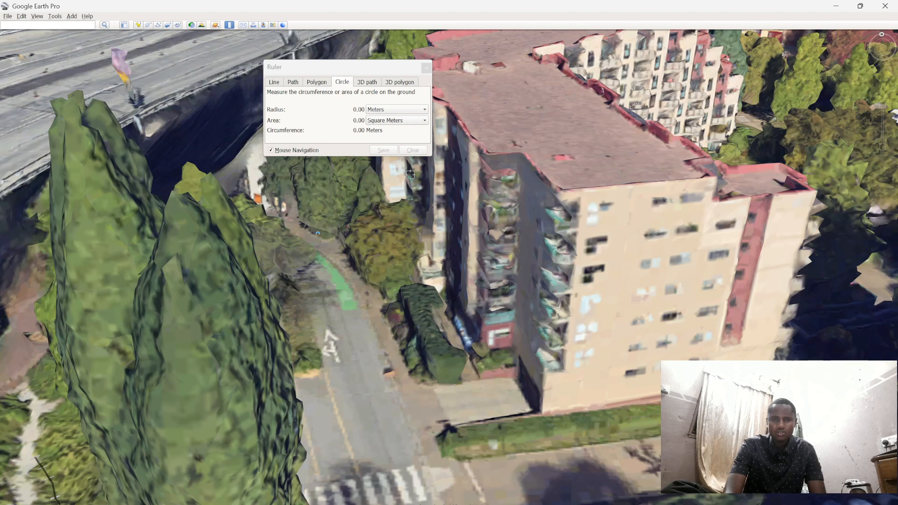
{"action": "left_click", "coordinate": [371, 84]}
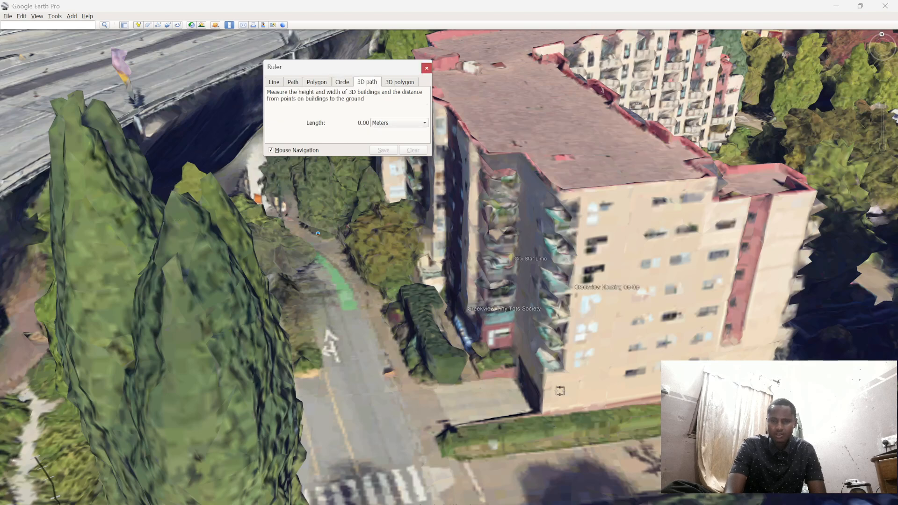
{"action": "left_click", "coordinate": [575, 409]}
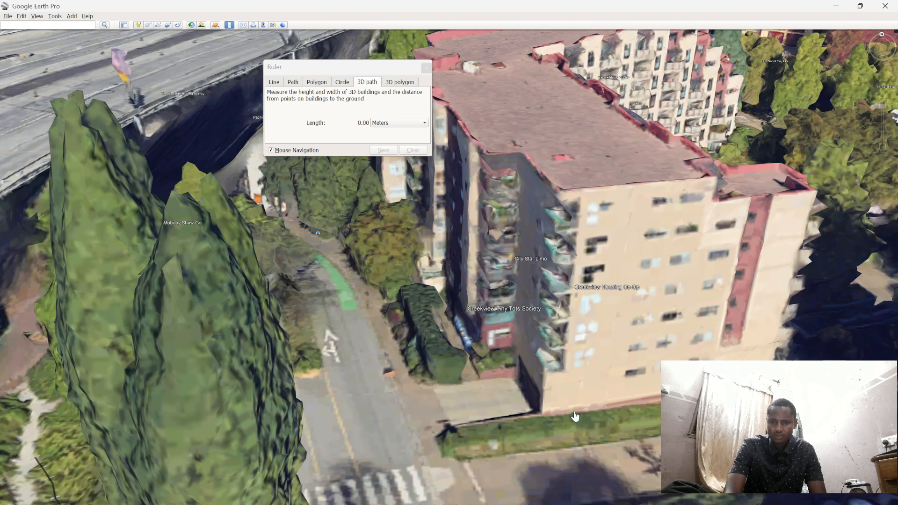
{"action": "left_click", "coordinate": [587, 199]}
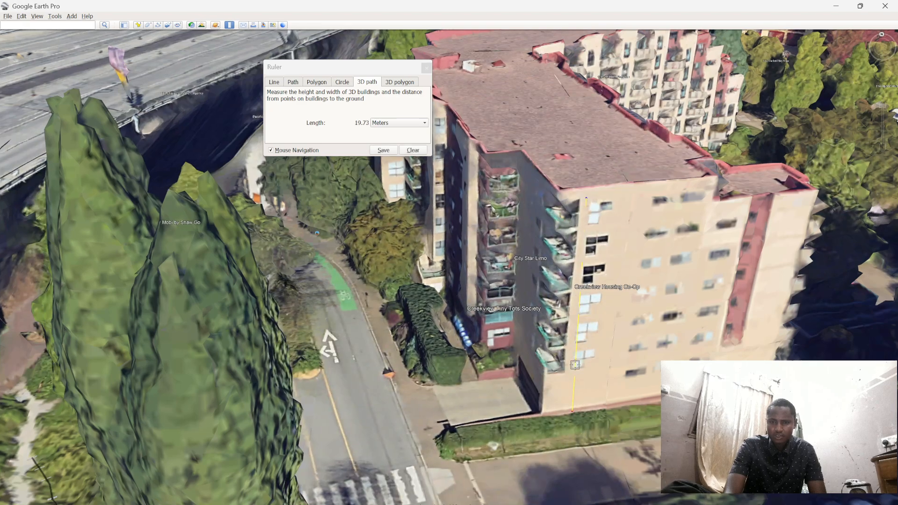
Step: Inspect the measured 3D path along the building's facade from closer and from higher angles
{"action": "scroll", "coordinate": [575, 364], "scroll_direction": "up", "scroll_amount": 5}
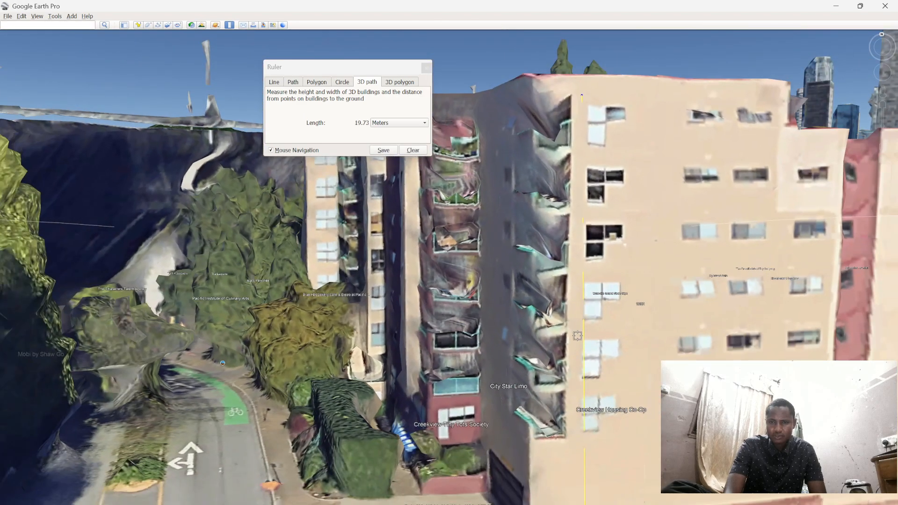
{"action": "scroll", "coordinate": [578, 336], "scroll_direction": "down", "scroll_amount": 5}
{"action": "middle_click_drag", "start_coordinate": [586, 326], "coordinate": [584, 193]}
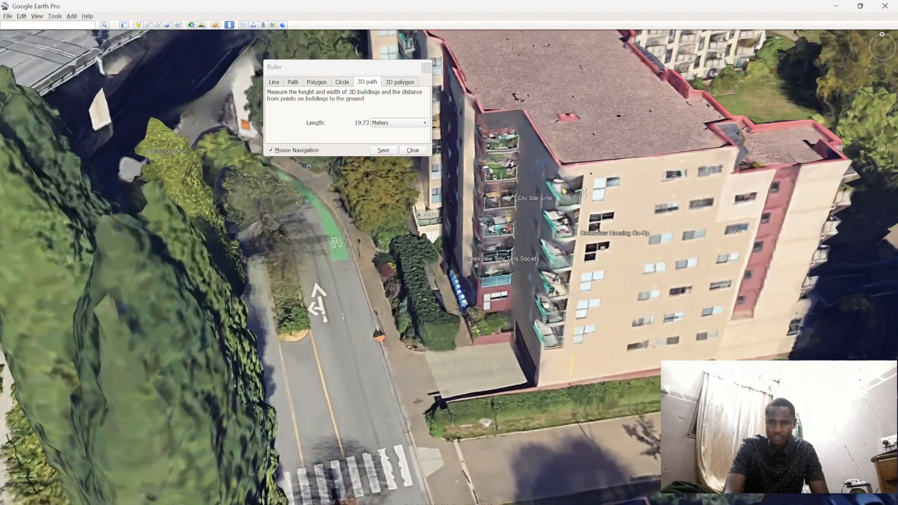
{"action": "scroll", "coordinate": [581, 426], "scroll_direction": "up", "scroll_amount": 5}
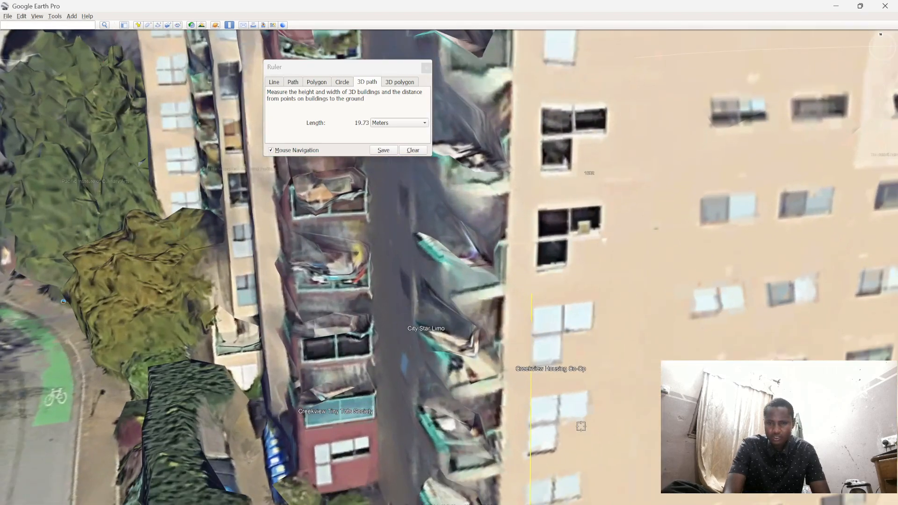
{"action": "scroll", "coordinate": [572, 383], "scroll_direction": "down", "scroll_amount": 5}
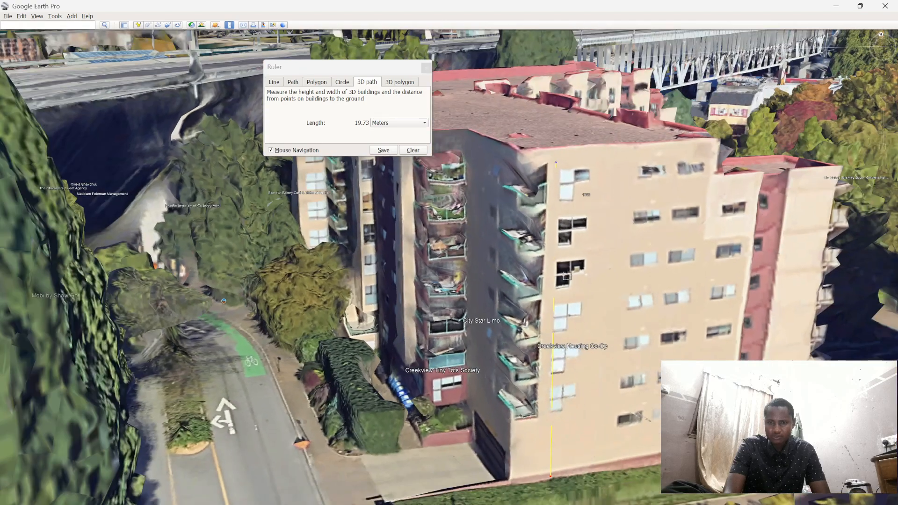
{"action": "middle_click_drag", "start_coordinate": [564, 351], "coordinate": [558, 225]}
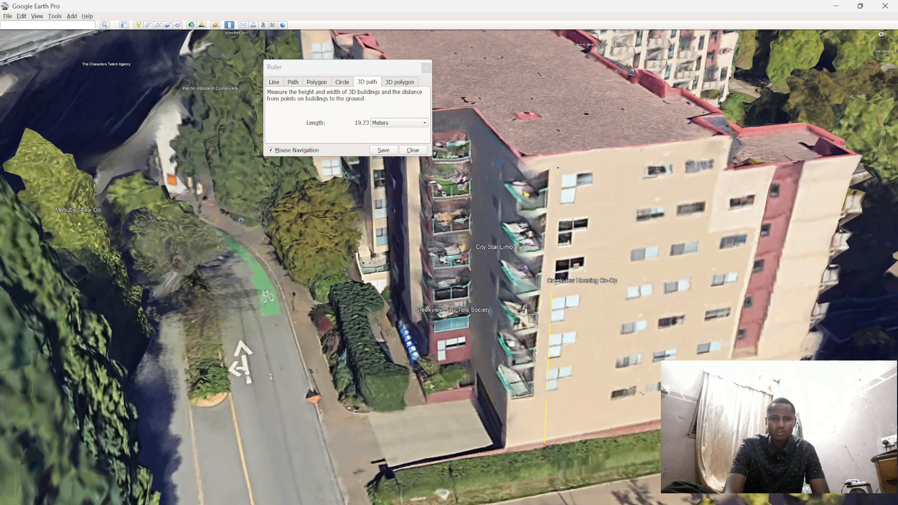
Step: Clear the 3D path and outline the apartment building's beige facade with a 3D polygon from its base corner around to the roofline
{"action": "left_click", "coordinate": [412, 150]}
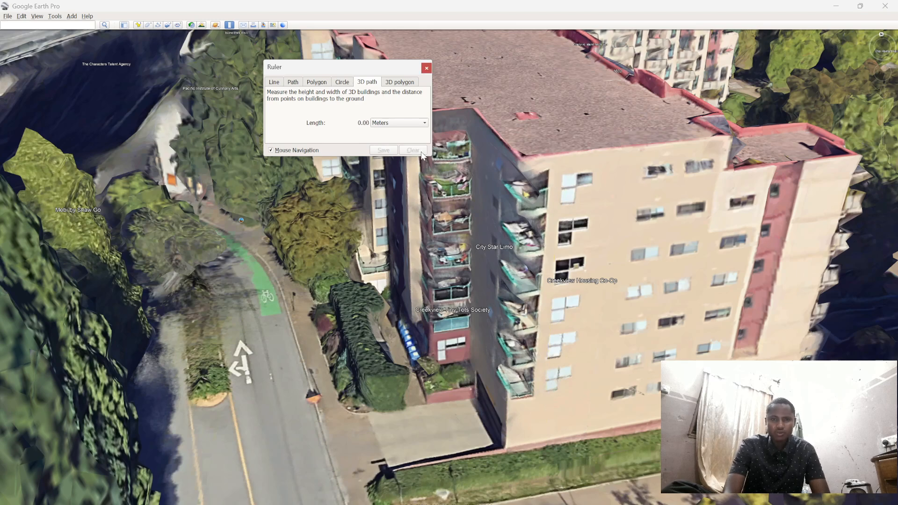
{"action": "left_click", "coordinate": [411, 81]}
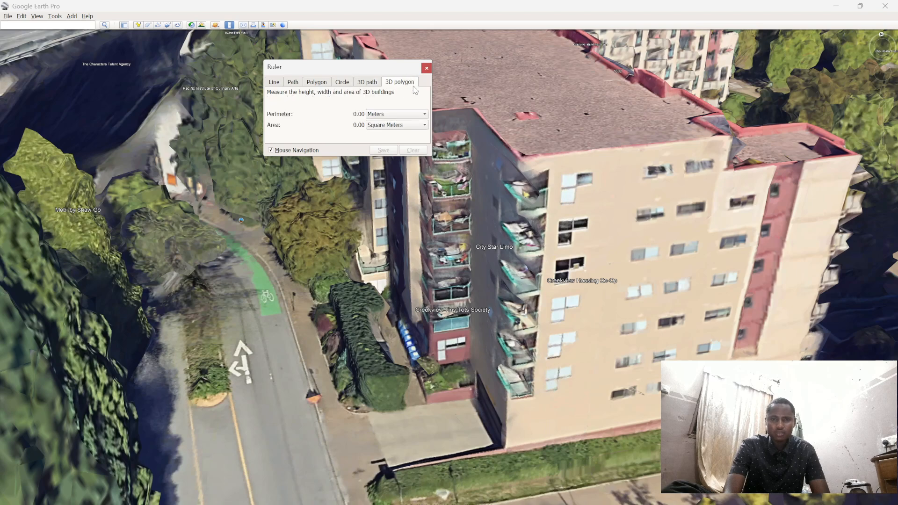
{"action": "left_click", "coordinate": [508, 448]}
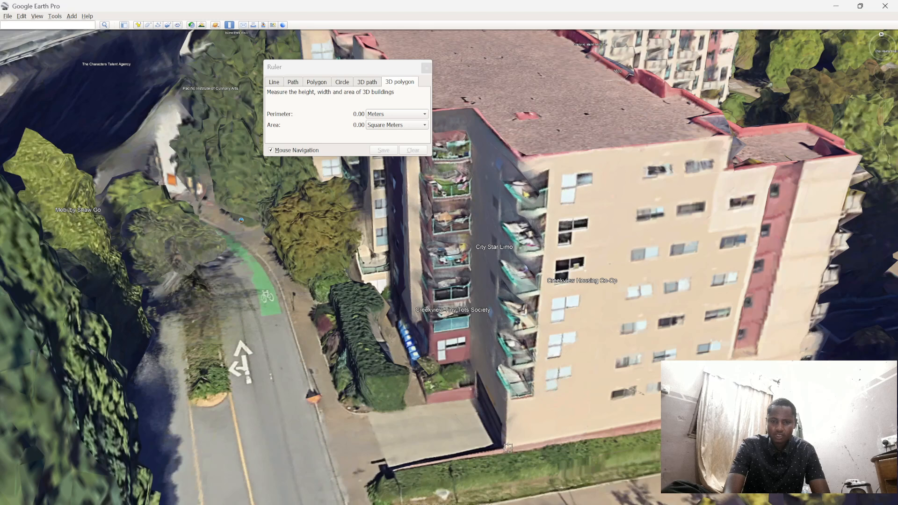
{"action": "left_click", "coordinate": [508, 448]}
{"action": "left_click", "coordinate": [721, 414]}
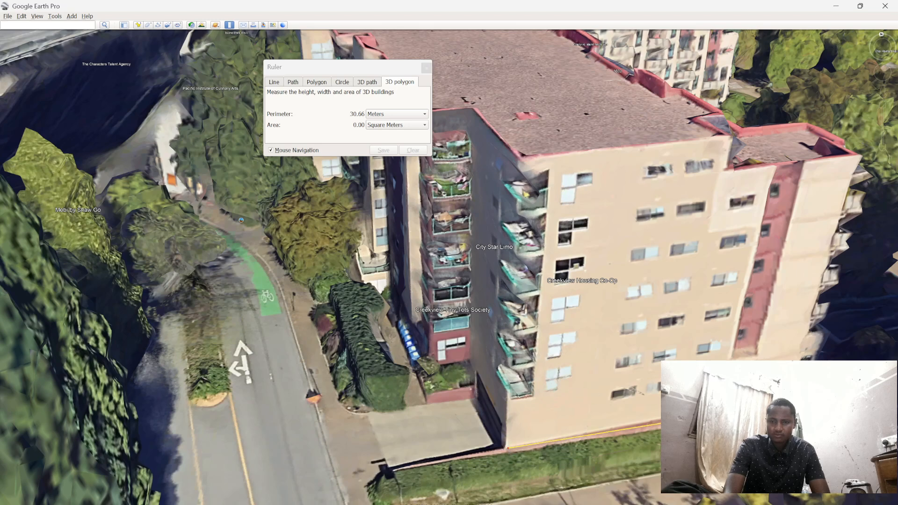
{"action": "left_click", "coordinate": [772, 171]}
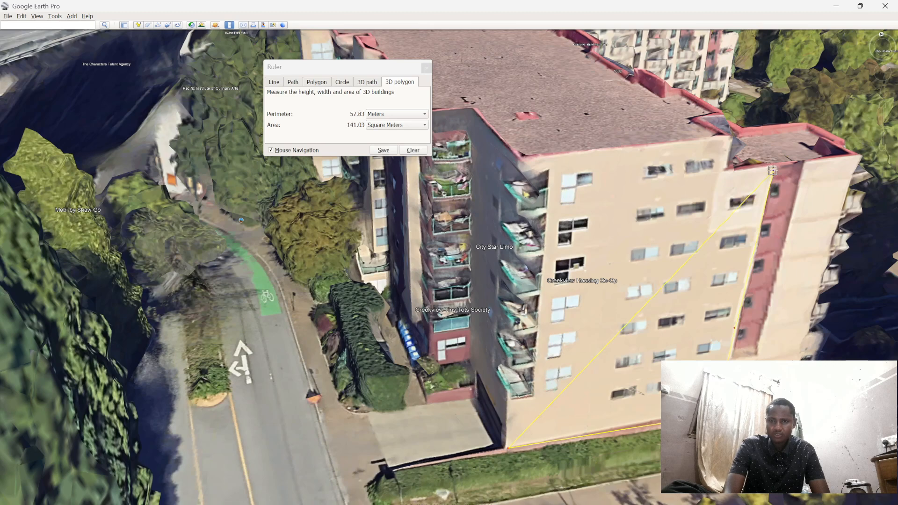
{"action": "left_click", "coordinate": [722, 173]}
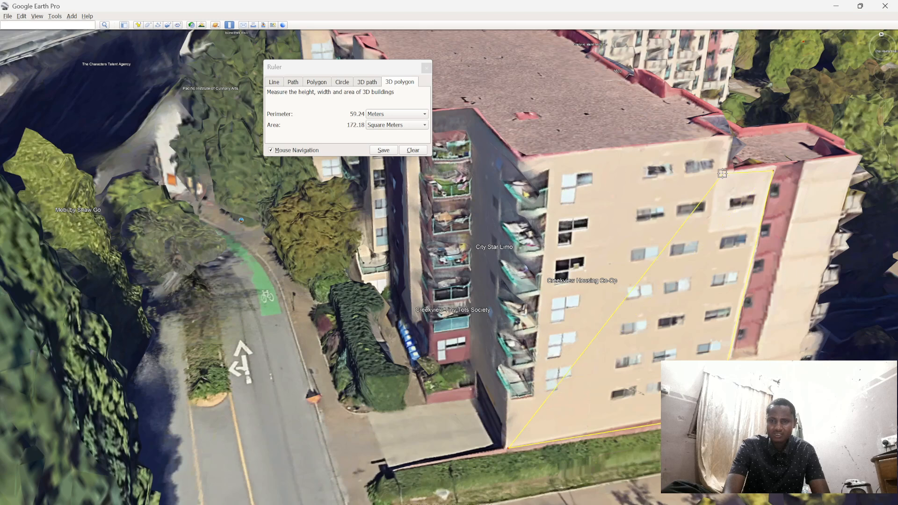
{"action": "left_click", "coordinate": [722, 146]}
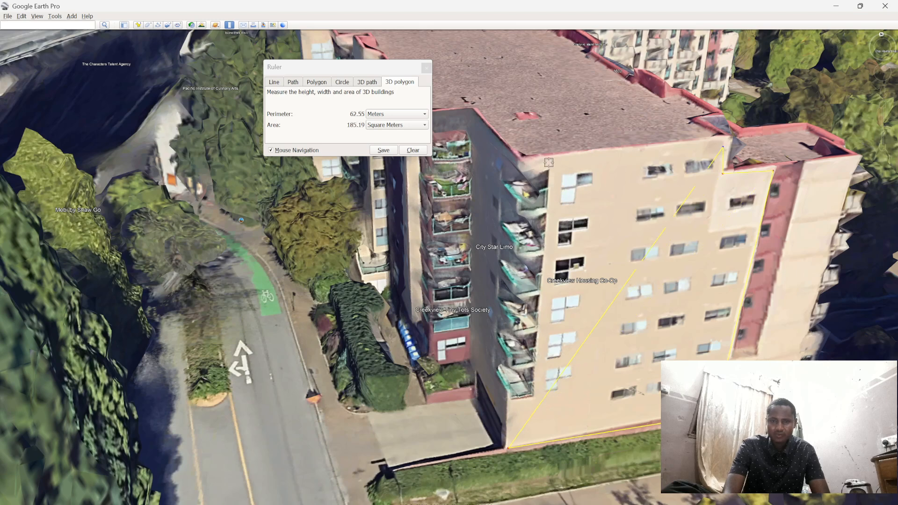
{"action": "left_click", "coordinate": [533, 164]}
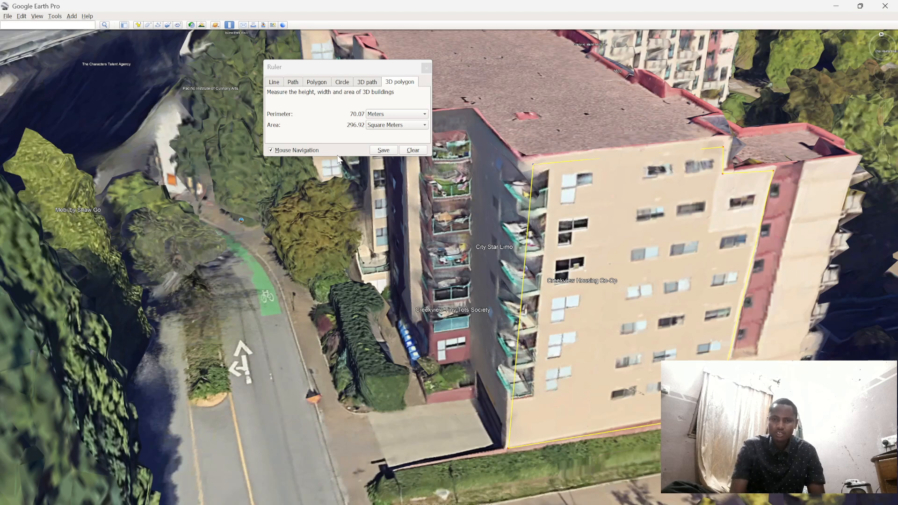
Step: Finish the 3D polygon down the facade's balcony-side edge to its base, and discard the measurement
{"action": "left_click", "coordinate": [535, 175]}
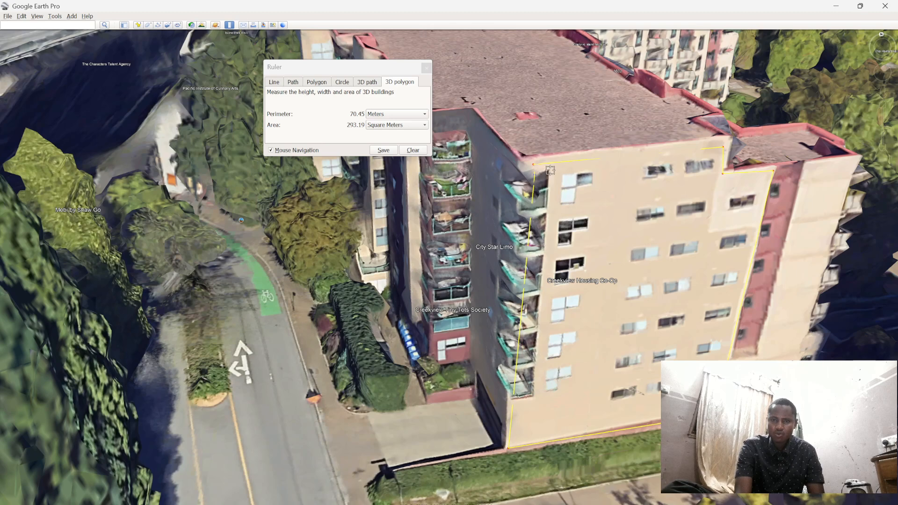
{"action": "left_click", "coordinate": [550, 173]}
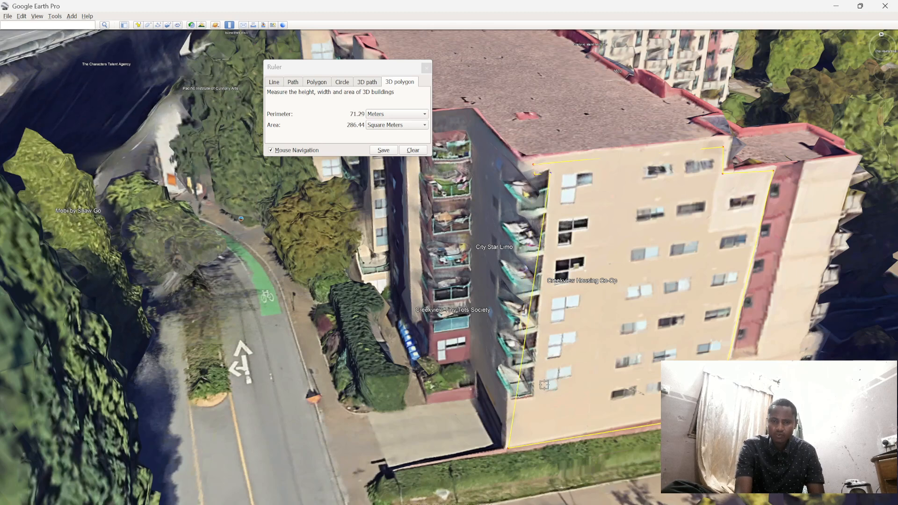
{"action": "left_click", "coordinate": [535, 396]}
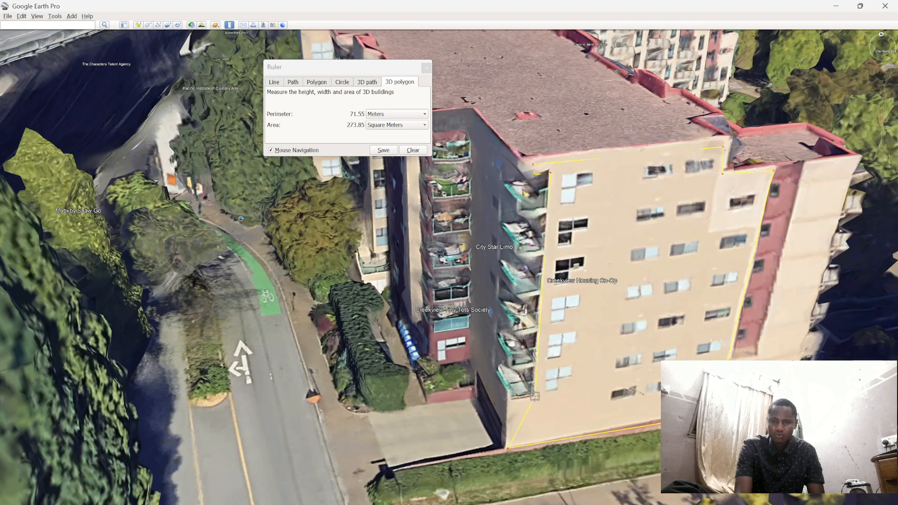
{"action": "left_click", "coordinate": [509, 401]}
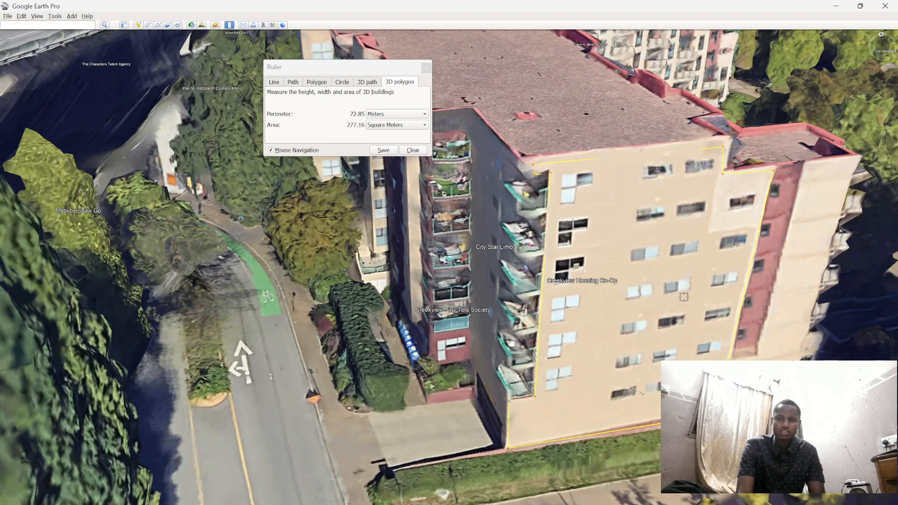
{"action": "left_click", "coordinate": [413, 150]}
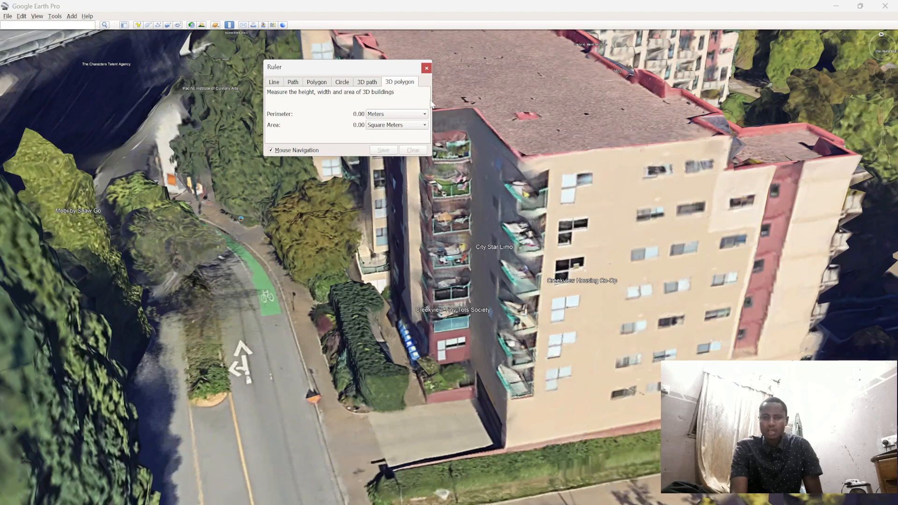
{"action": "left_click", "coordinate": [426, 68]}
Step: Measure across the outer part of the bridge roadway beside the solar-panelled building with a 3D path in meters, and discard the measurement
{"action": "scroll", "coordinate": [361, 239], "scroll_direction": "down", "scroll_amount": 5}
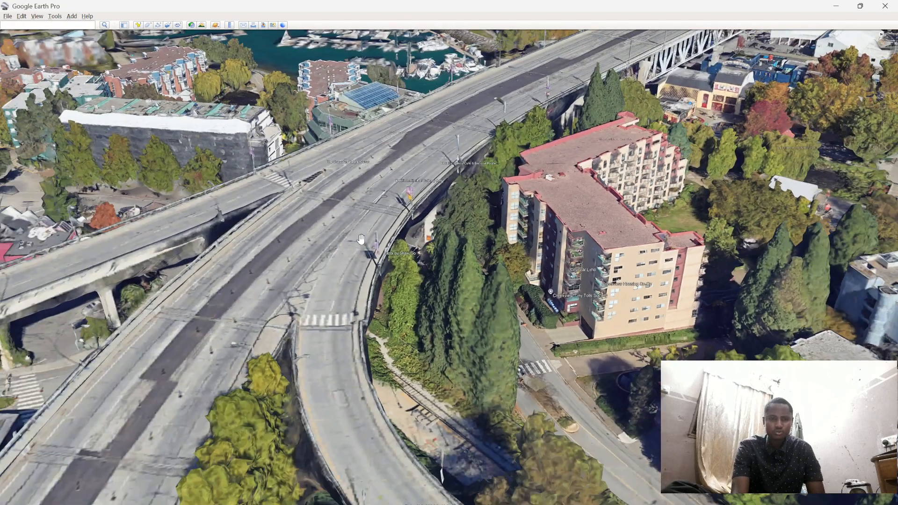
{"action": "left_click_drag", "start_coordinate": [306, 204], "coordinate": [527, 359]}
{"action": "left_click_drag", "start_coordinate": [720, 202], "coordinate": [690, 251]}
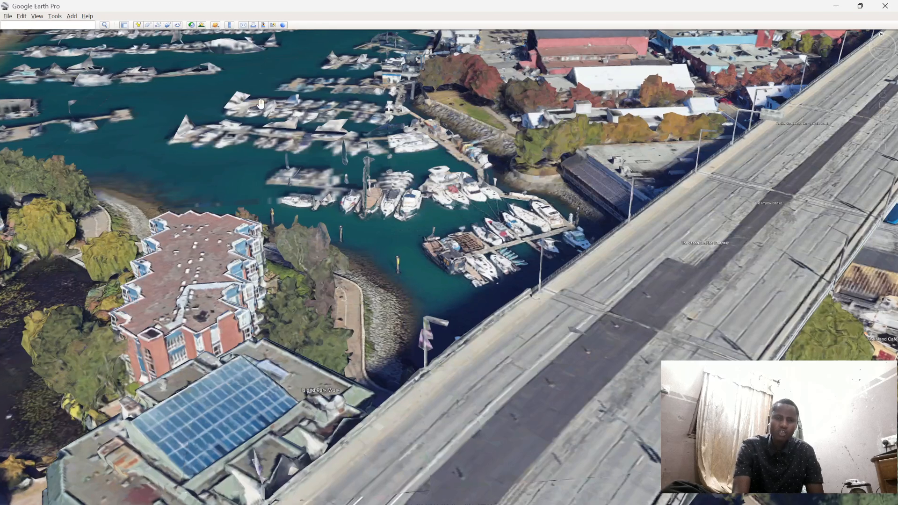
{"action": "left_click", "coordinate": [229, 25]}
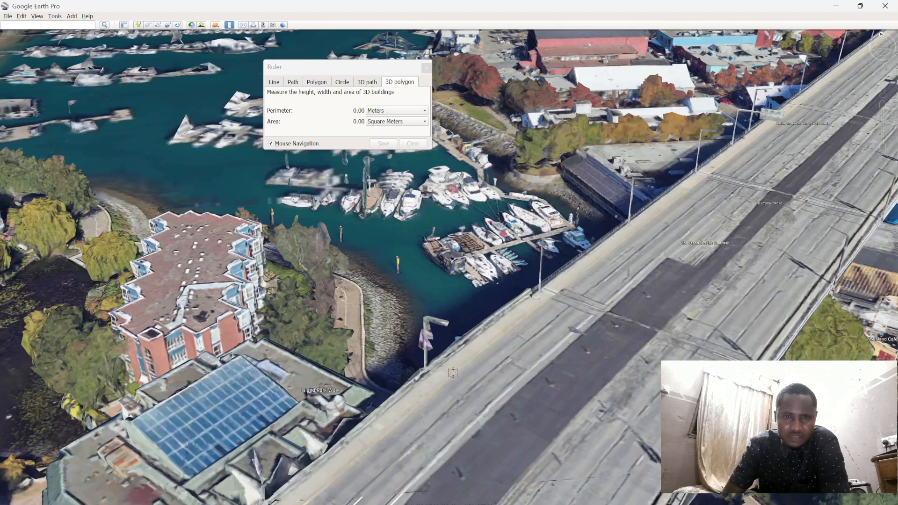
{"action": "left_click", "coordinate": [368, 82]}
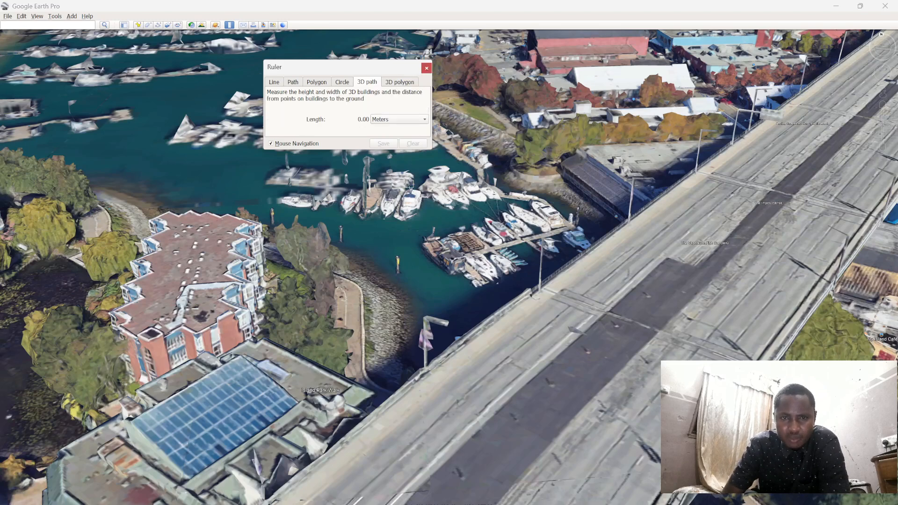
{"action": "left_click", "coordinate": [402, 401]}
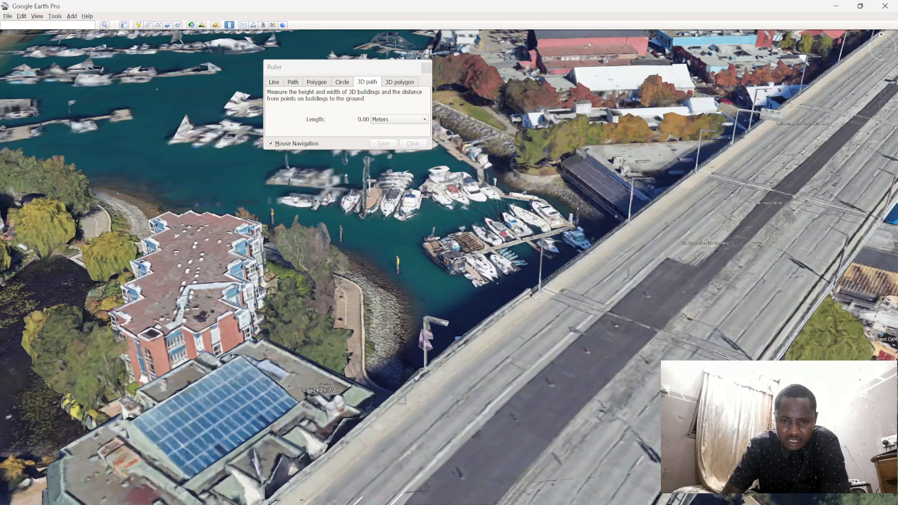
{"action": "left_click", "coordinate": [454, 436]}
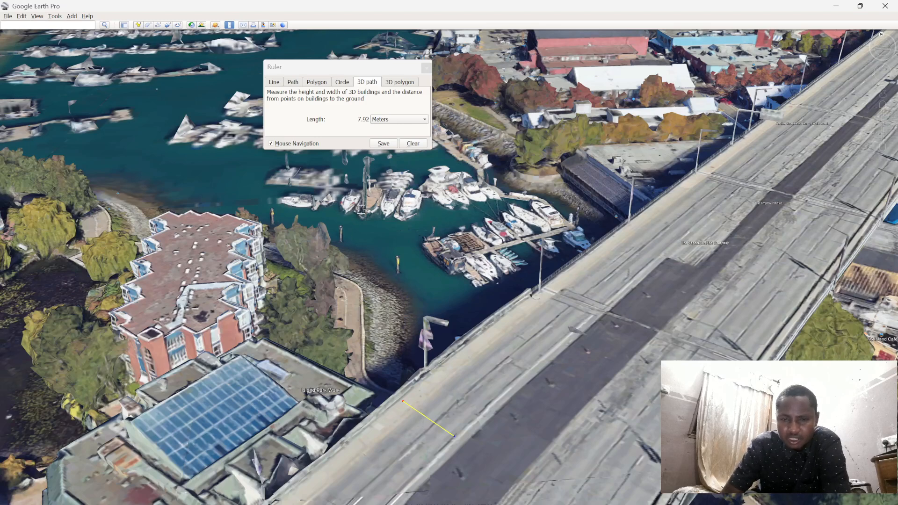
{"action": "left_click", "coordinate": [413, 145]}
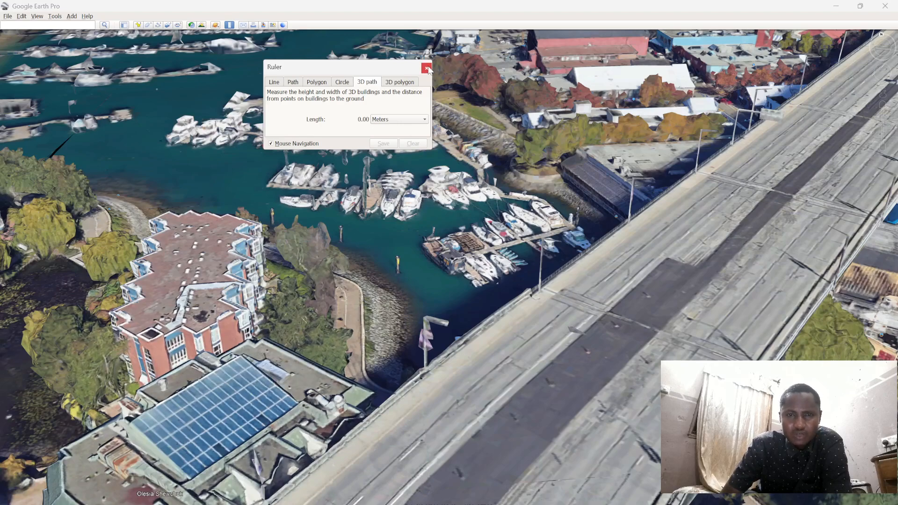
{"action": "left_click", "coordinate": [426, 69]}
Step: Check the Ruler's 3D path mode and the celestial bodies offered for viewing, without switching away from Earth
{"action": "scroll", "coordinate": [388, 185], "scroll_direction": "down", "scroll_amount": 3}
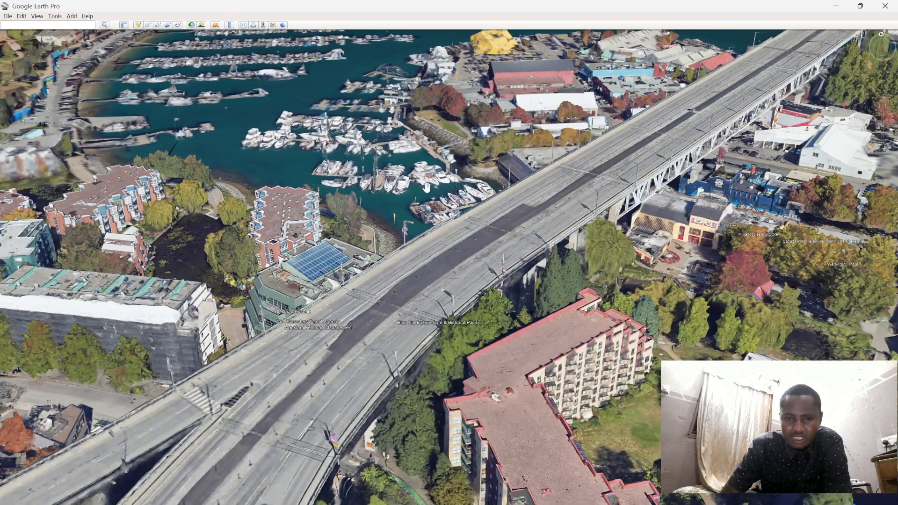
{"action": "scroll", "coordinate": [427, 178], "scroll_direction": "down", "scroll_amount": 2}
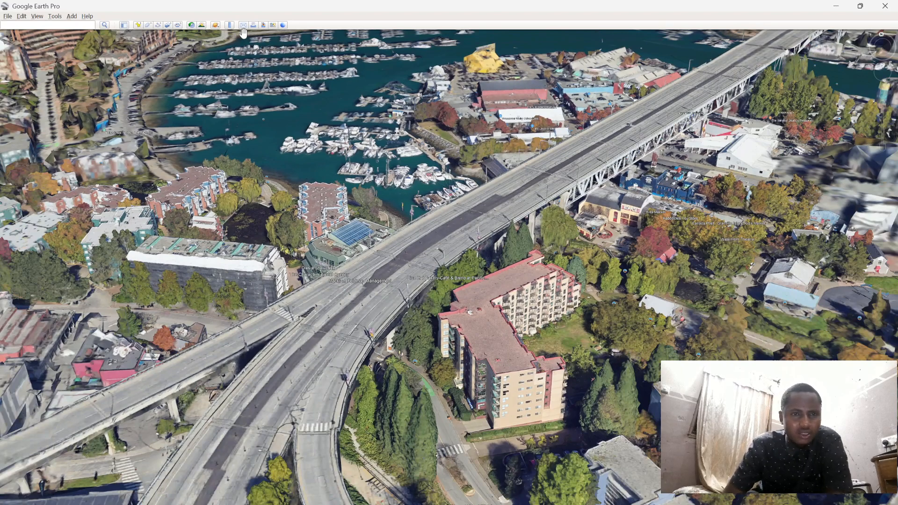
{"action": "left_click", "coordinate": [229, 25]}
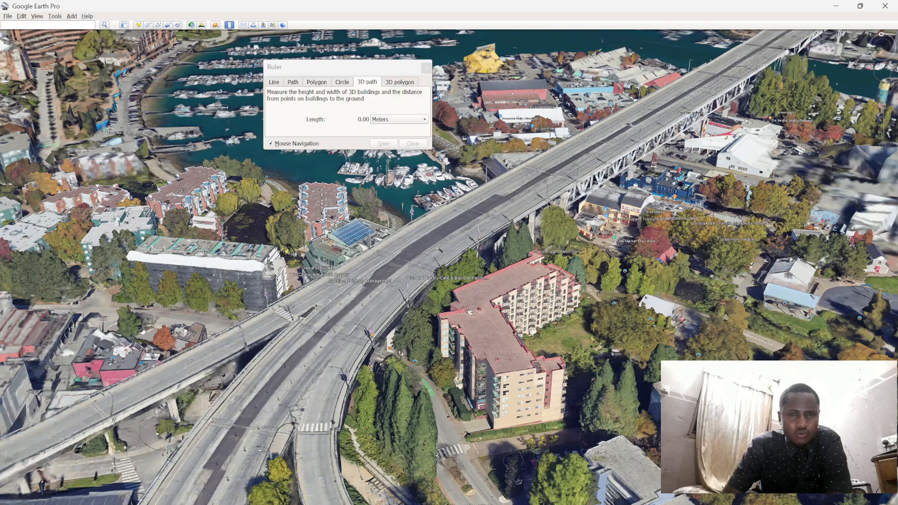
{"action": "left_click", "coordinate": [426, 68]}
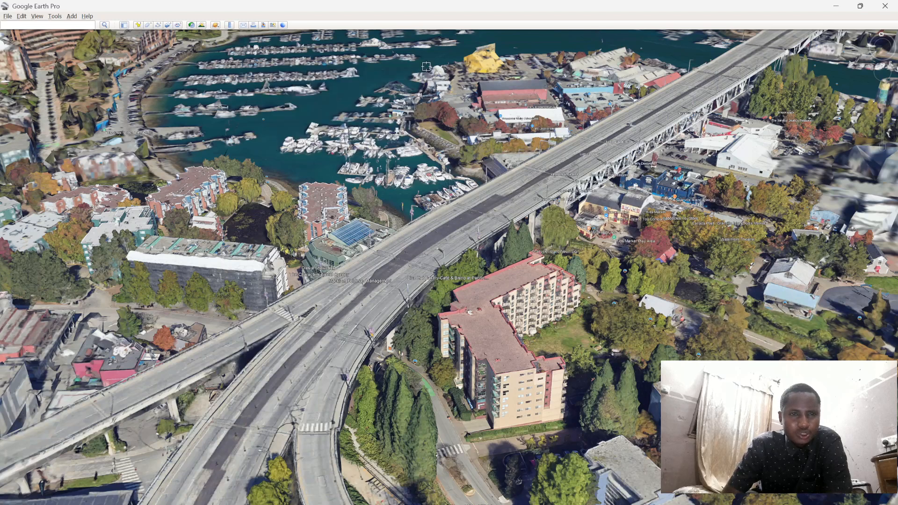
{"action": "left_click", "coordinate": [215, 25]}
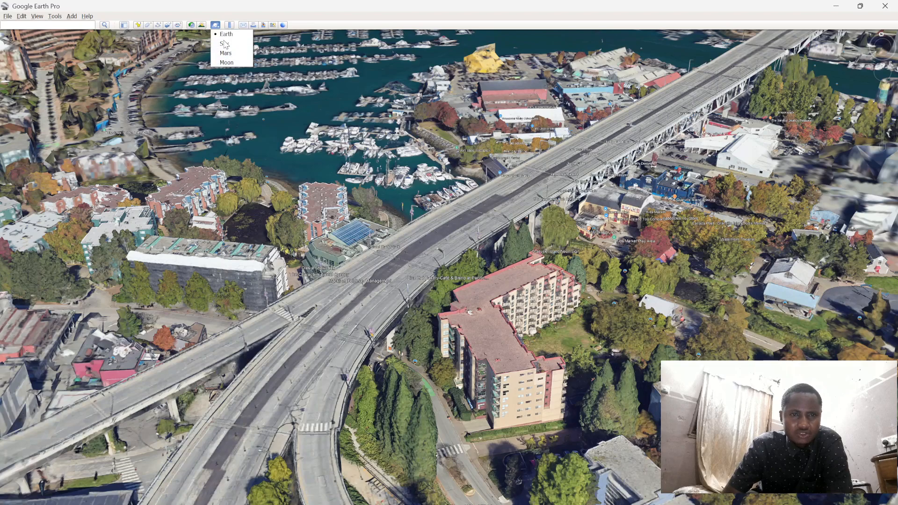
{"action": "left_click", "coordinate": [269, 10]}
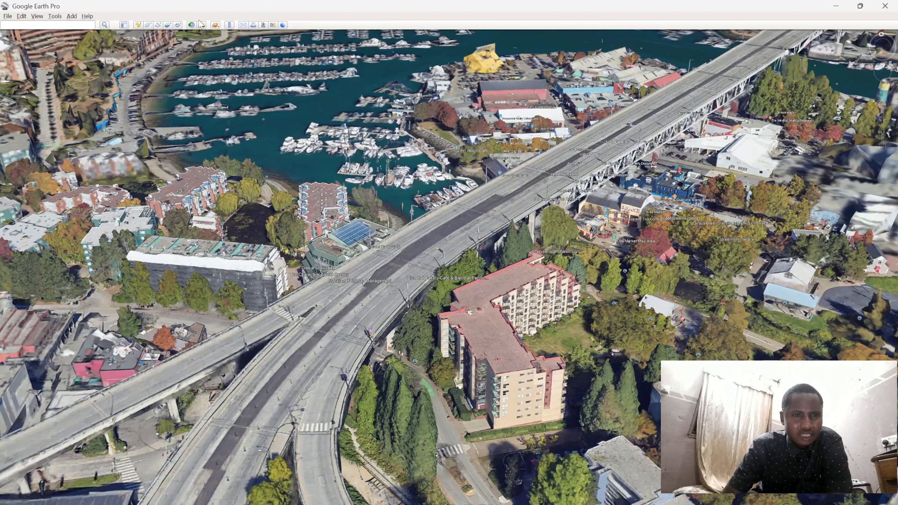
Step: Start a new placemark with the yellow pushpin icon at 100% opacity and position it on the street beside the apartment building's hedge
{"action": "left_click", "coordinate": [138, 24]}
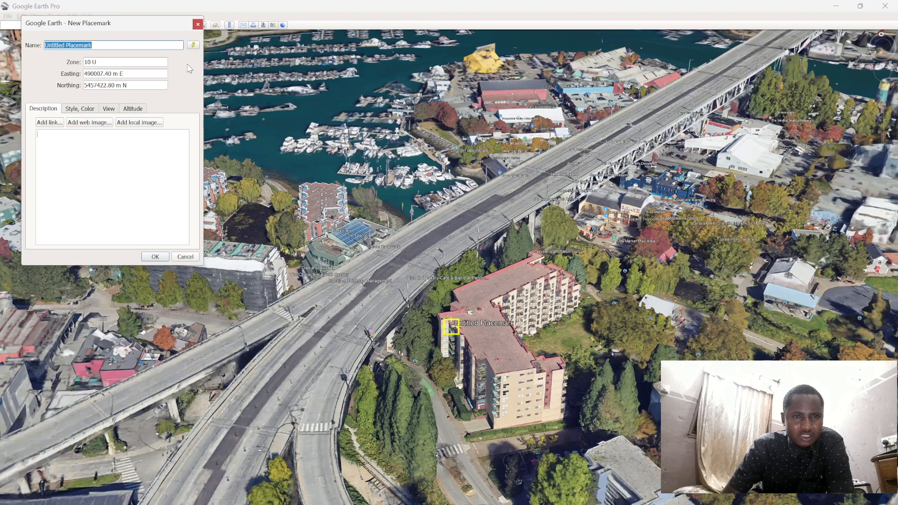
{"action": "left_click_drag", "start_coordinate": [451, 330], "coordinate": [408, 290]}
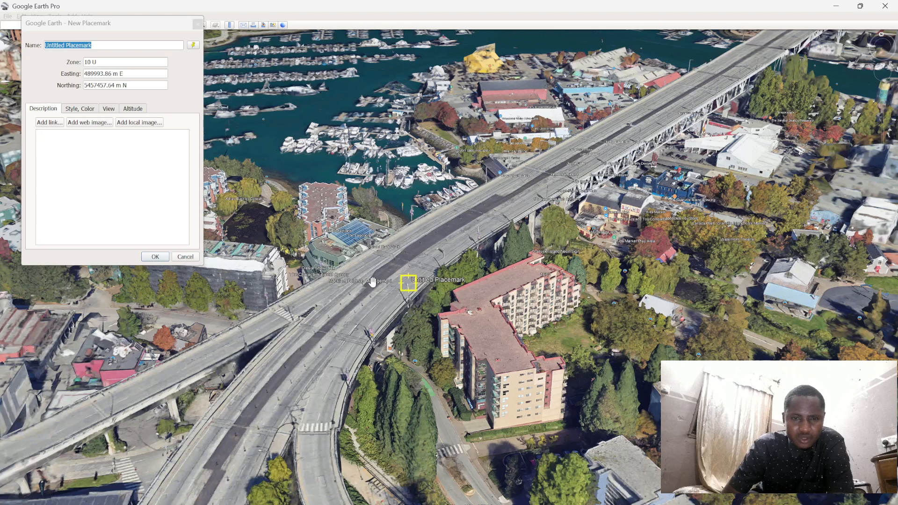
{"action": "left_click", "coordinate": [193, 46]}
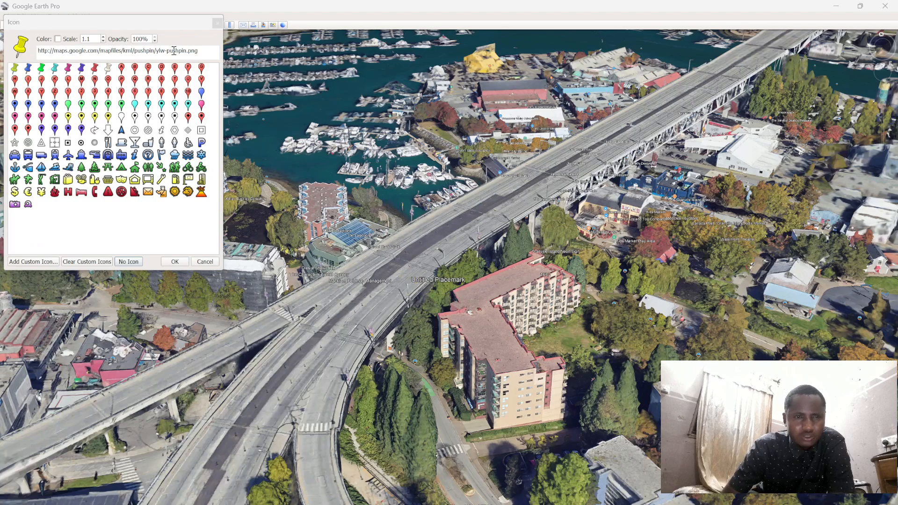
{"action": "left_click", "coordinate": [154, 41]}
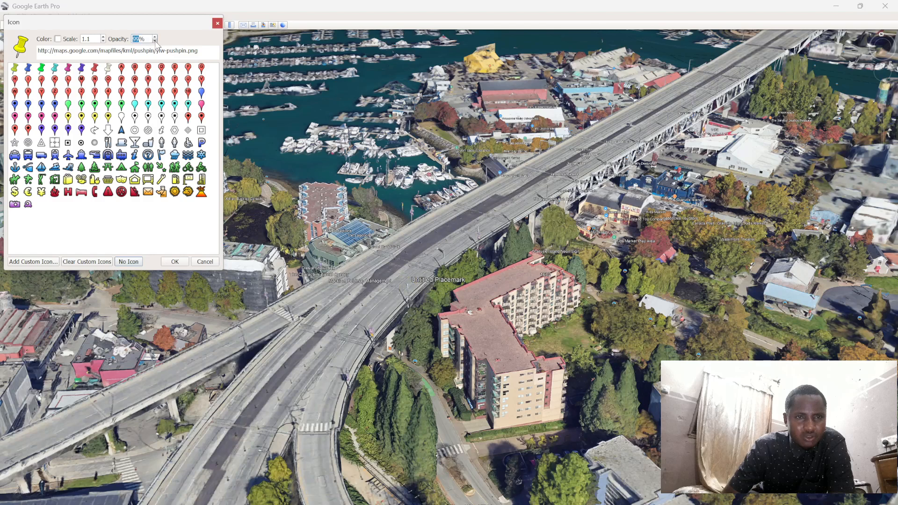
{"action": "left_click", "coordinate": [155, 37]}
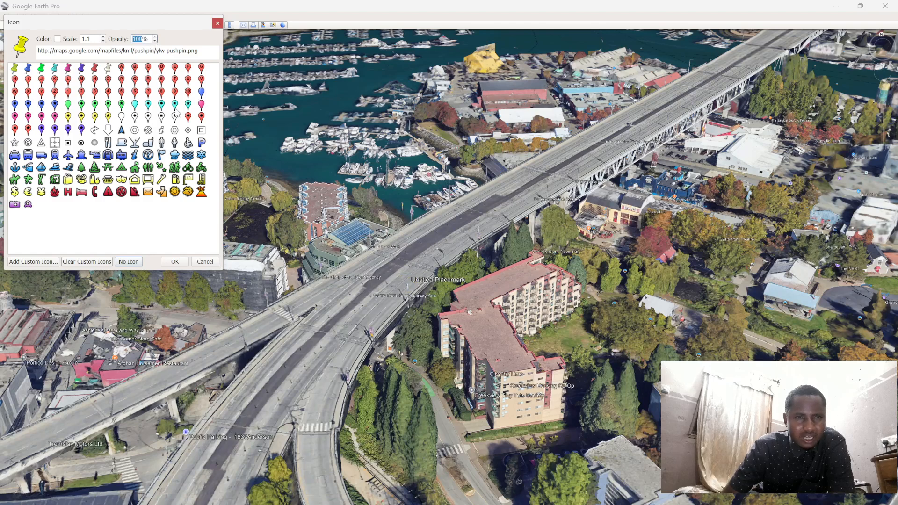
{"action": "left_click_drag", "start_coordinate": [408, 284], "coordinate": [450, 434]}
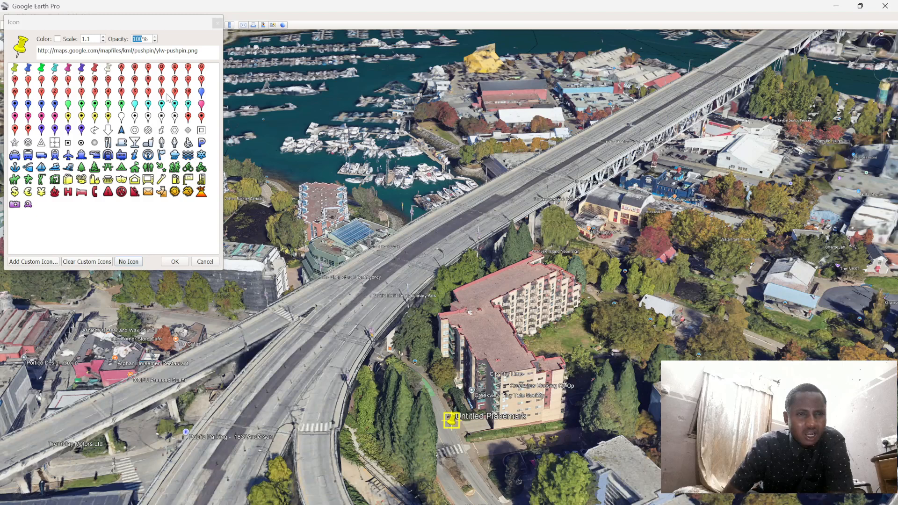
Step: Try the placemark icon at 10% opacity and return it to 100%
{"action": "left_click", "coordinate": [135, 42]}
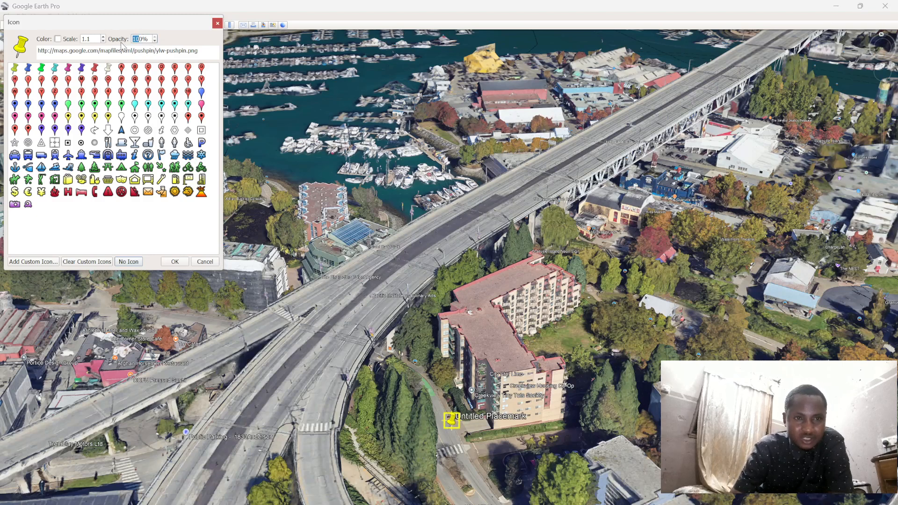
{"action": "key", "text": "BackSpace"}
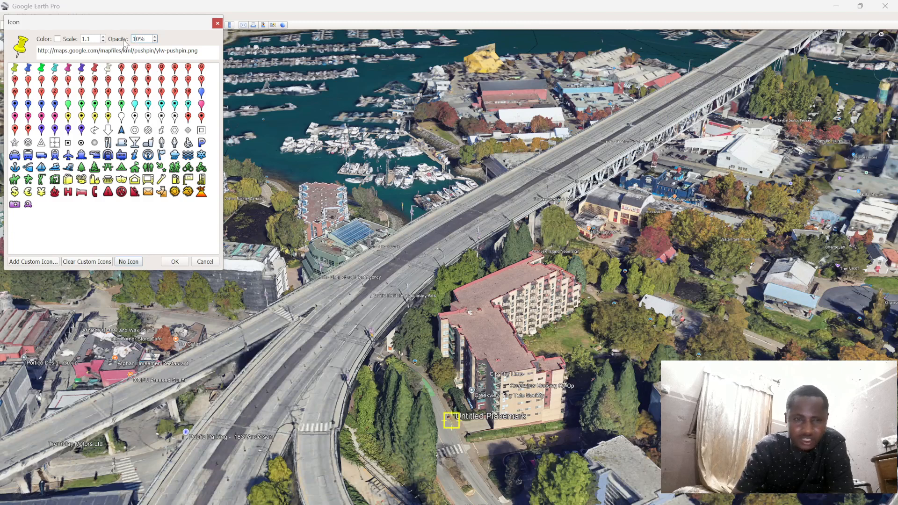
{"action": "type", "text": "0"}
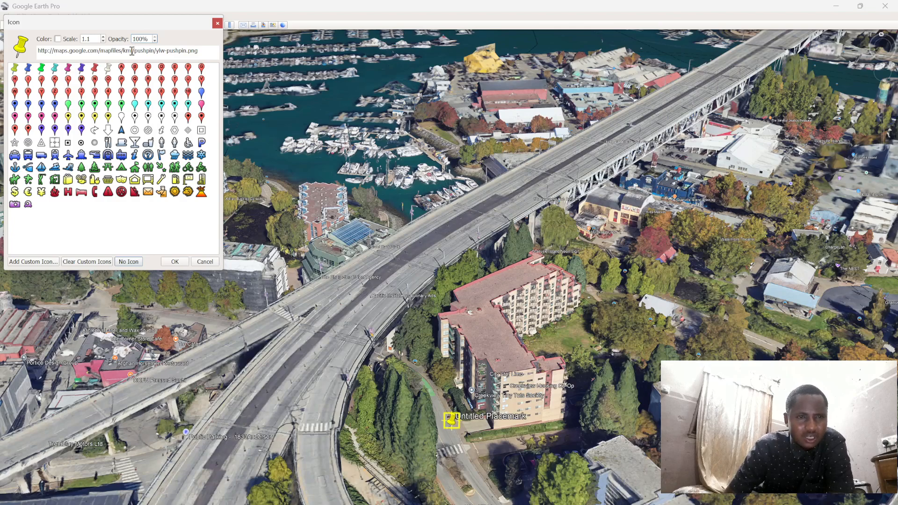
Step: Change the placemark's icon to the white pushpin and name the placemark POLE
{"action": "left_click", "coordinate": [108, 69]}
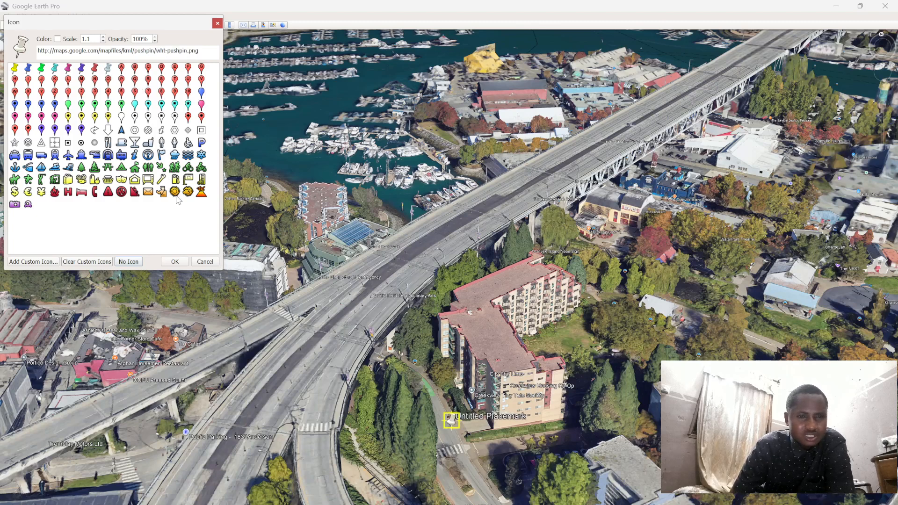
{"action": "left_click", "coordinate": [180, 263]}
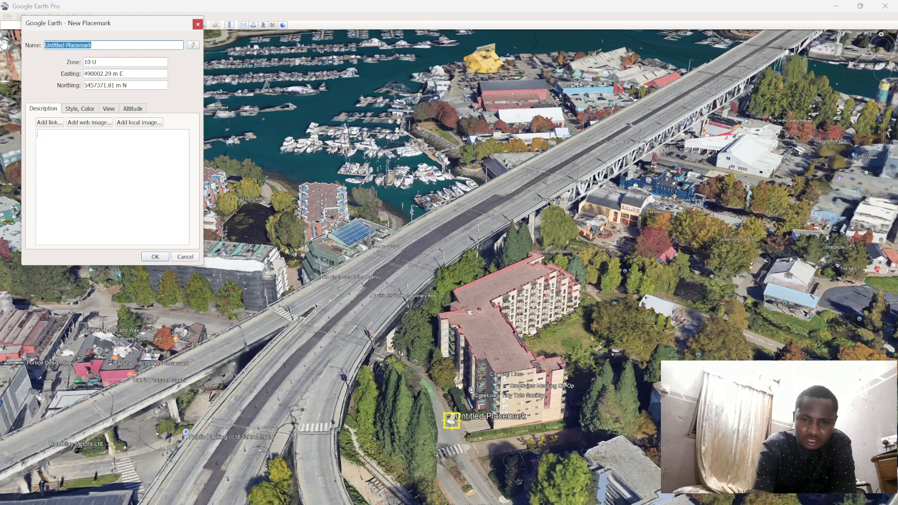
{"action": "type", "text": "R"}
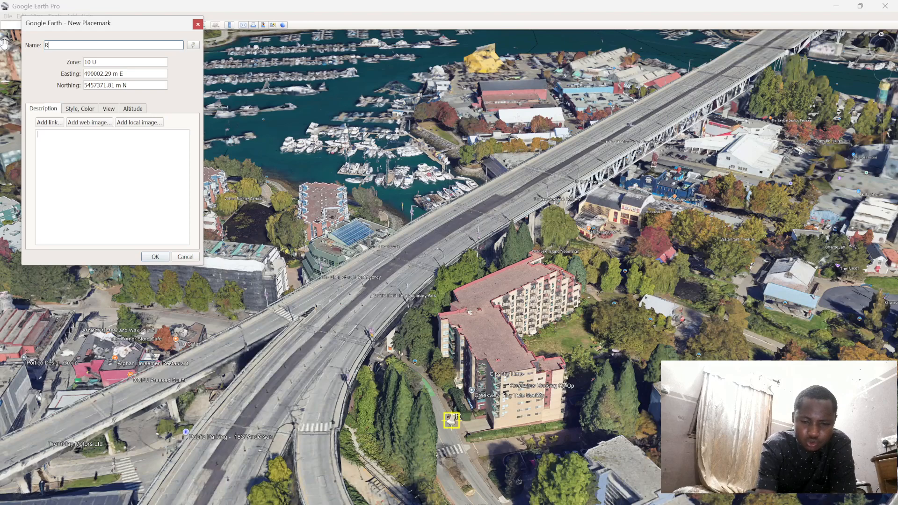
{"action": "type", "text": "OAD"}
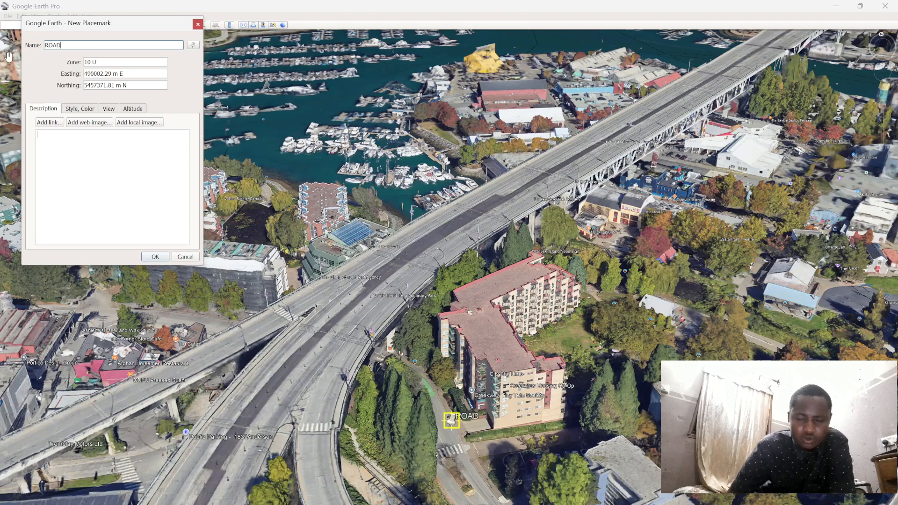
{"action": "key", "text": "BackSpace"}
{"action": "key", "text": "BackSpace"}
{"action": "key", "text": "BackSpace"}
{"action": "type", "text": "POLE"}
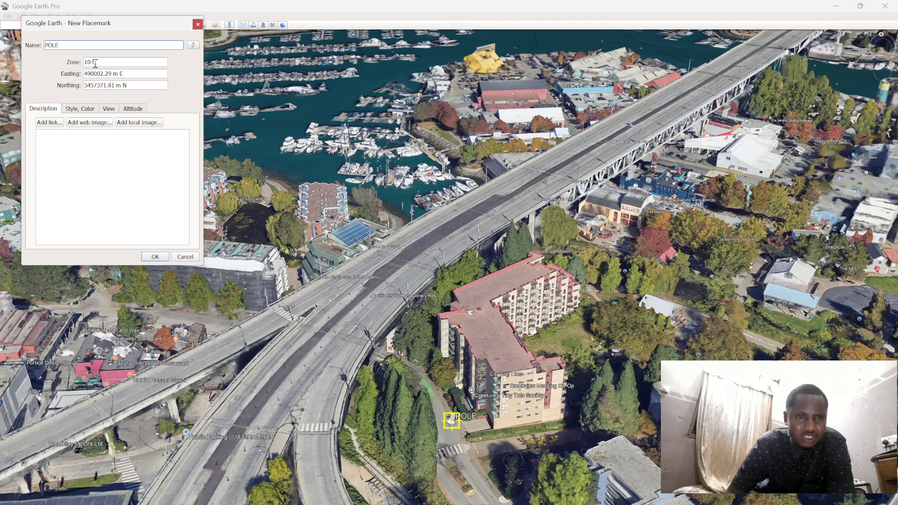
{"action": "triple_click", "coordinate": [109, 62]}
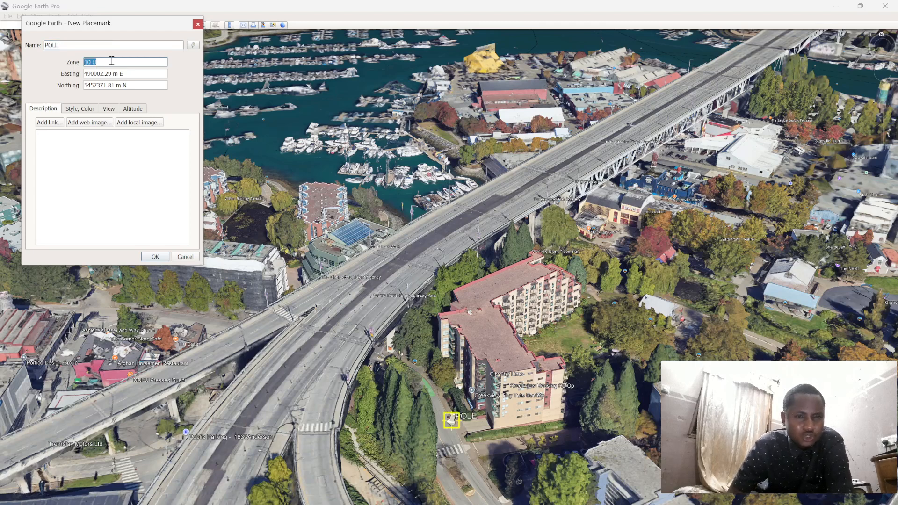
{"action": "left_click", "coordinate": [134, 73]}
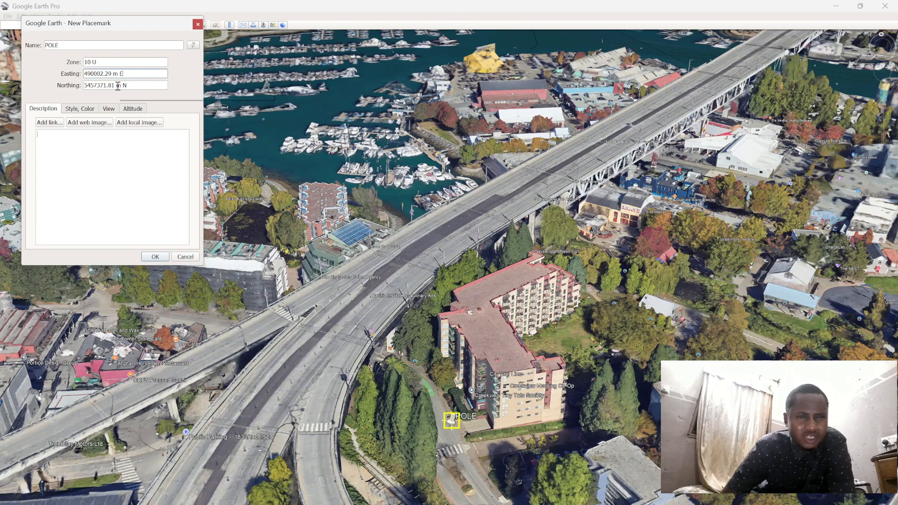
Step: Color the placemark's icon orange and its label pinkish red
{"action": "left_click", "coordinate": [89, 110]}
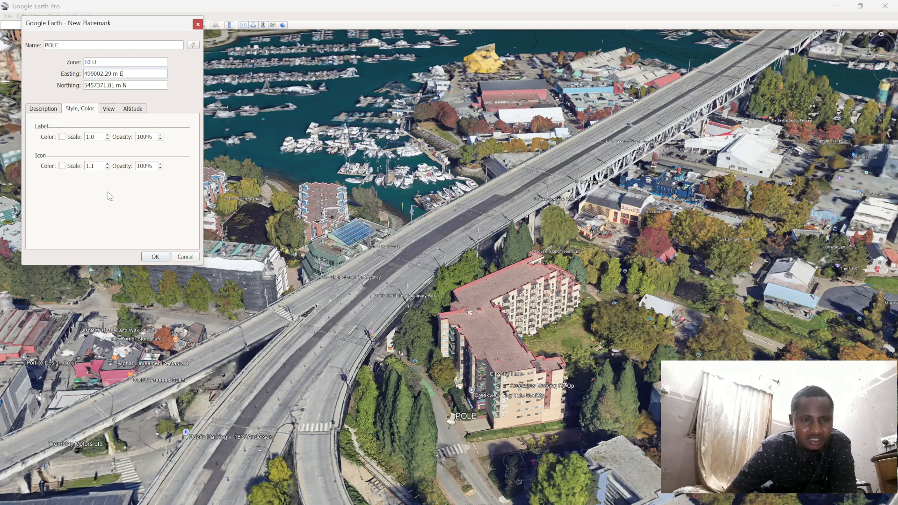
{"action": "left_click", "coordinate": [62, 166]}
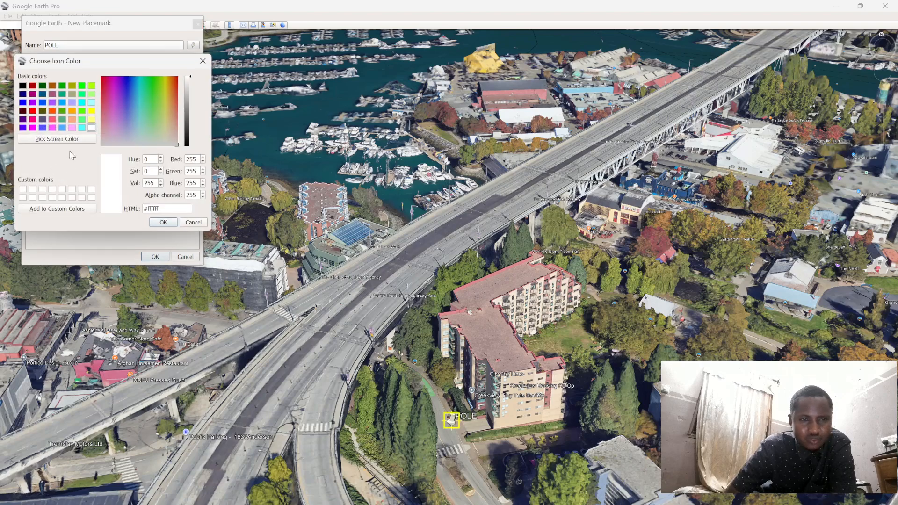
{"action": "left_click", "coordinate": [72, 112]}
{"action": "left_click", "coordinate": [163, 223]}
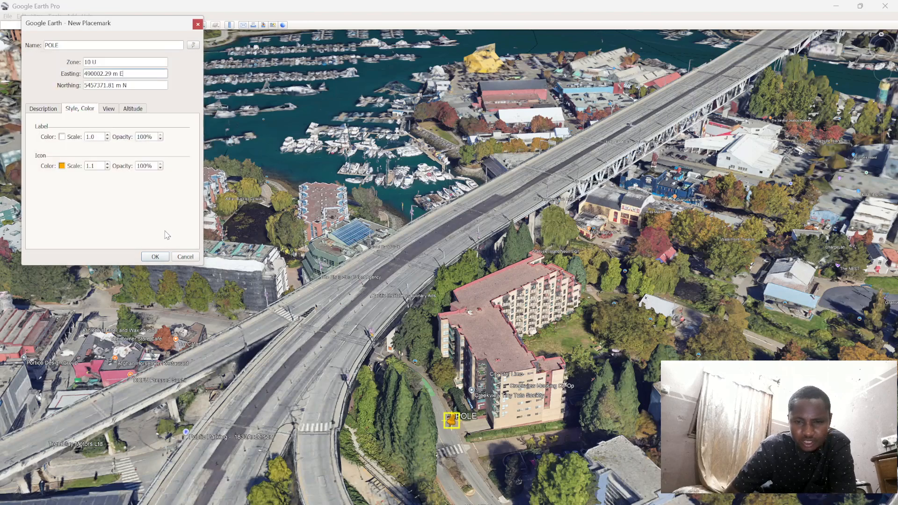
{"action": "left_click", "coordinate": [62, 137]}
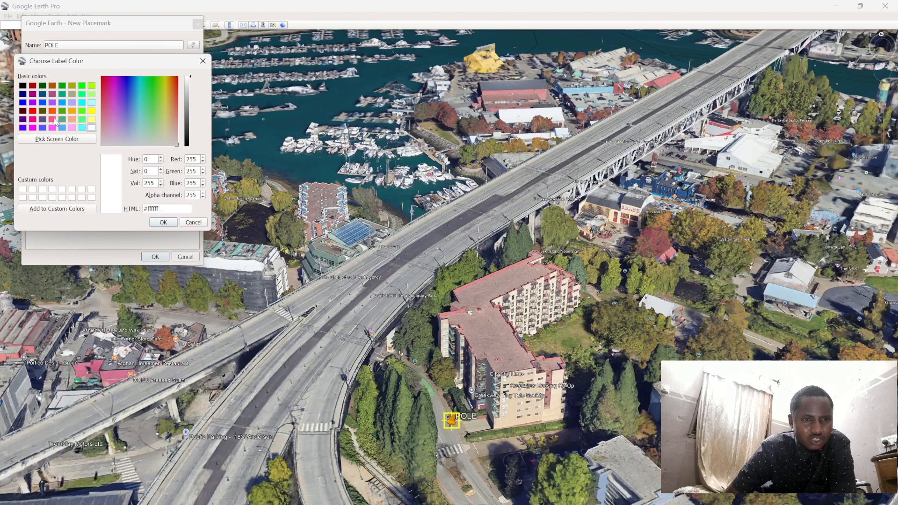
{"action": "left_click", "coordinate": [53, 120]}
{"action": "left_click", "coordinate": [159, 223]}
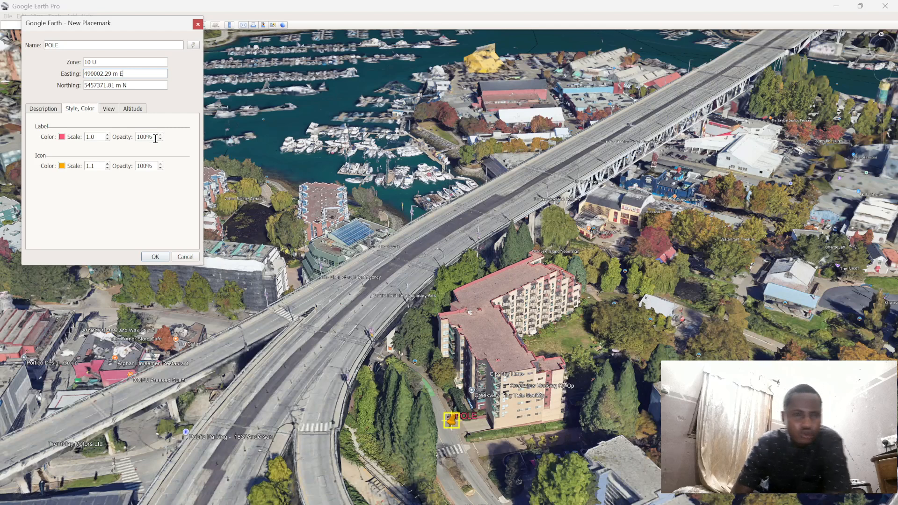
Step: Review the placemark's view and altitude settings
{"action": "left_click", "coordinate": [110, 110]}
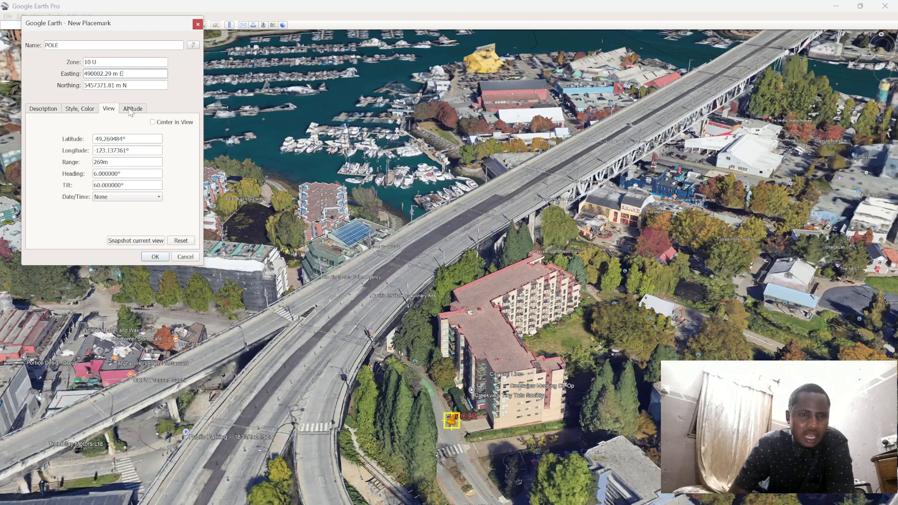
{"action": "left_click", "coordinate": [131, 110]}
{"action": "left_click", "coordinate": [115, 110]}
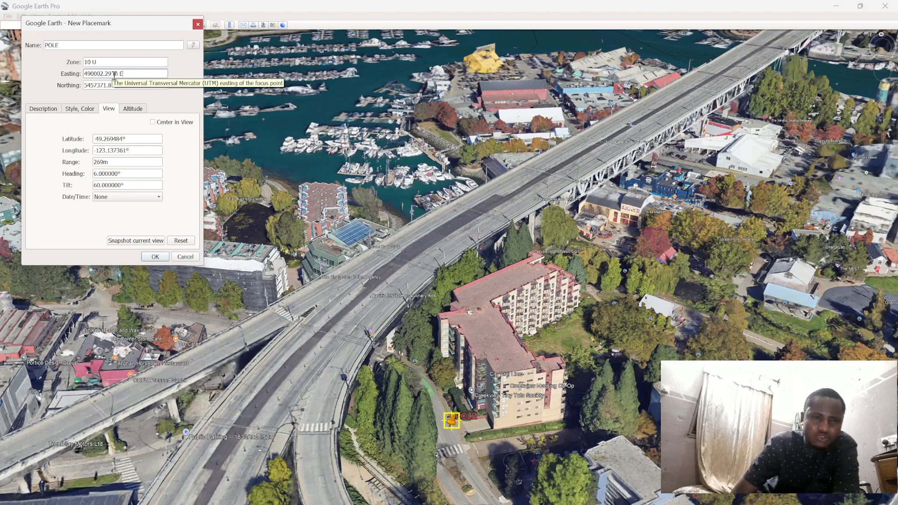
Step: Set the placemark's easting to 490002.0 m E and its northing to 5457350.81 m N
{"action": "left_click_drag", "start_coordinate": [114, 73], "coordinate": [110, 74]}
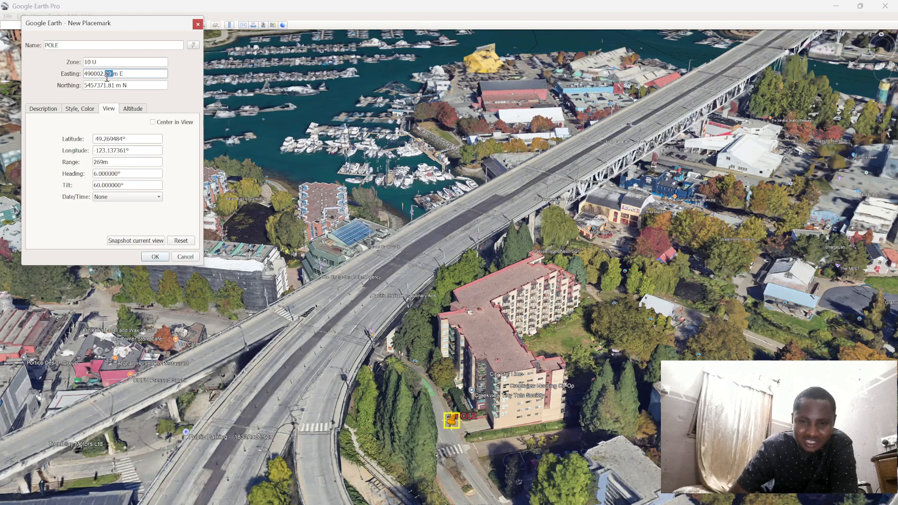
{"action": "type", "text": "0"}
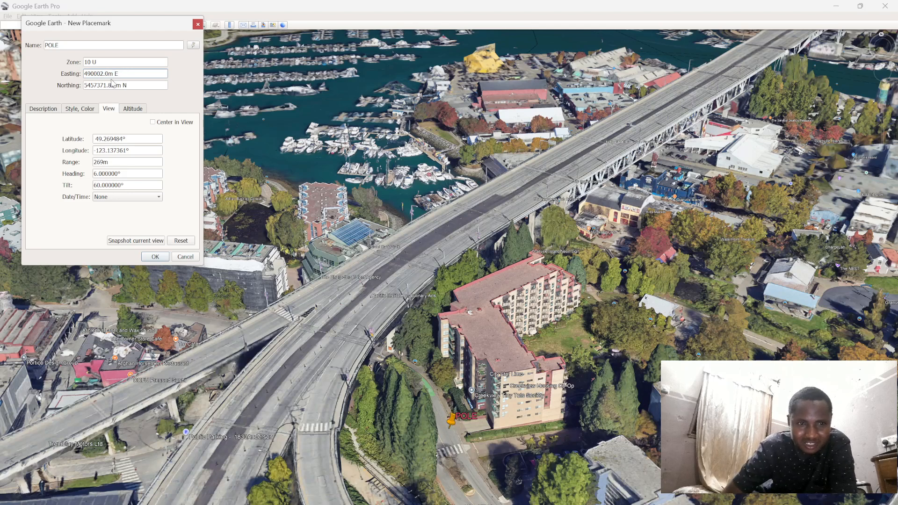
{"action": "left_click", "coordinate": [115, 85]}
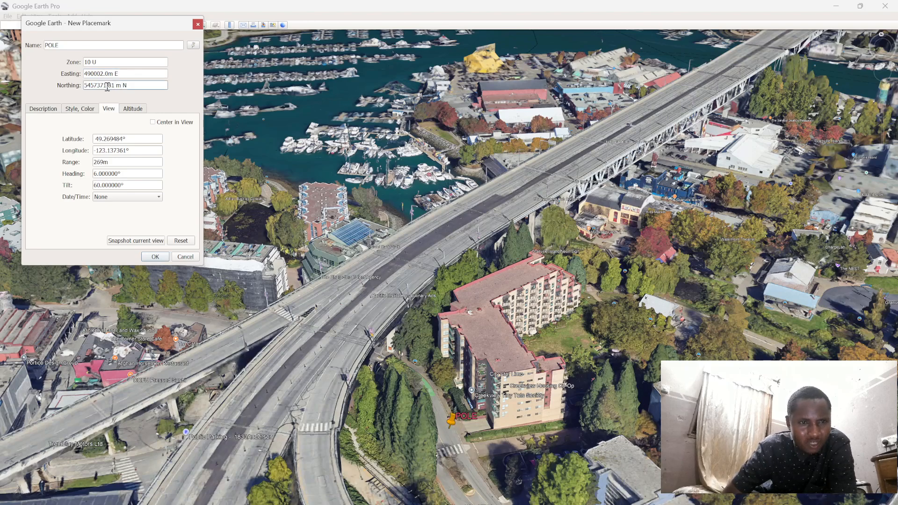
{"action": "left_click_drag", "start_coordinate": [107, 87], "coordinate": [104, 87]}
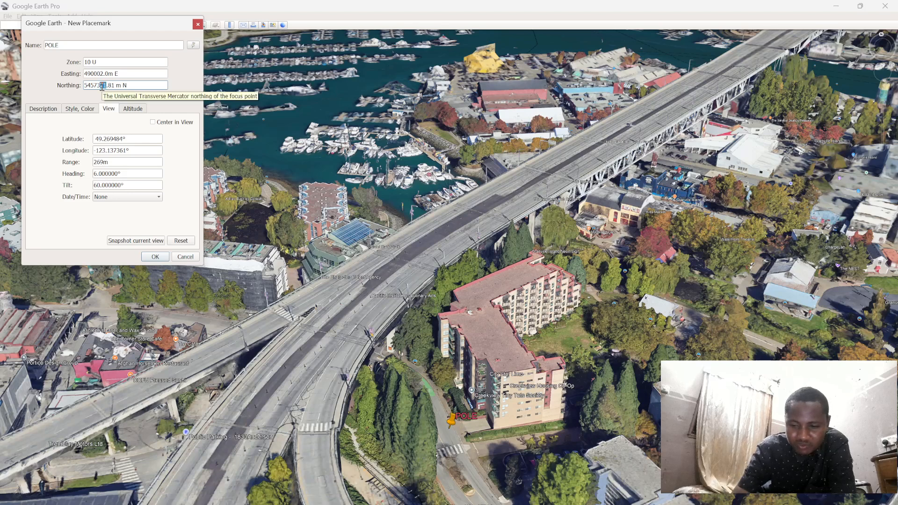
{"action": "key", "text": "BackSpace"}
{"action": "type", "text": "50"}
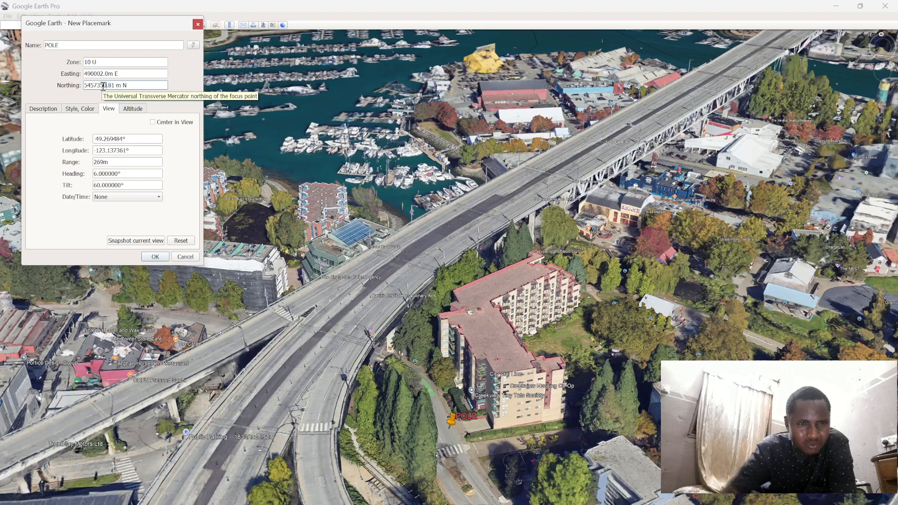
{"action": "left_click", "coordinate": [128, 73]}
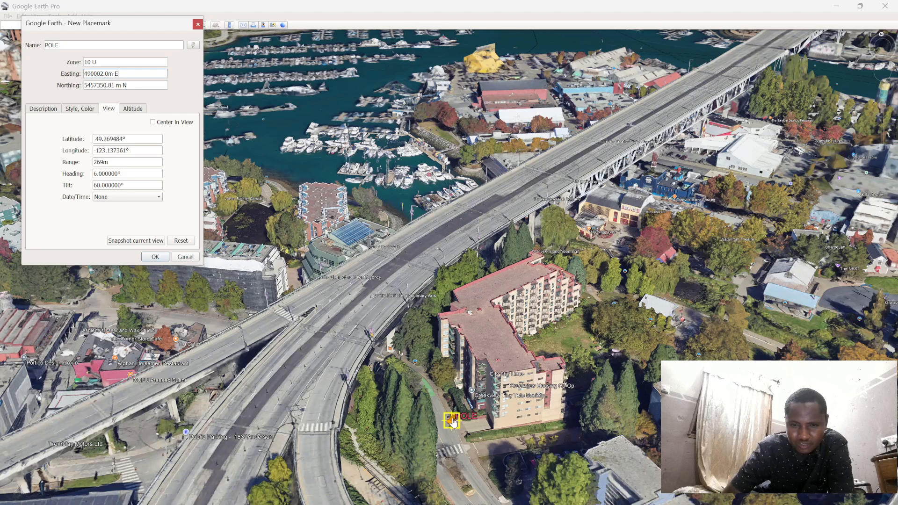
Step: Move the placemark to the foot of the tall trees beside the bridge ramp, and discard the placemark
{"action": "left_click_drag", "start_coordinate": [451, 424], "coordinate": [394, 451]}
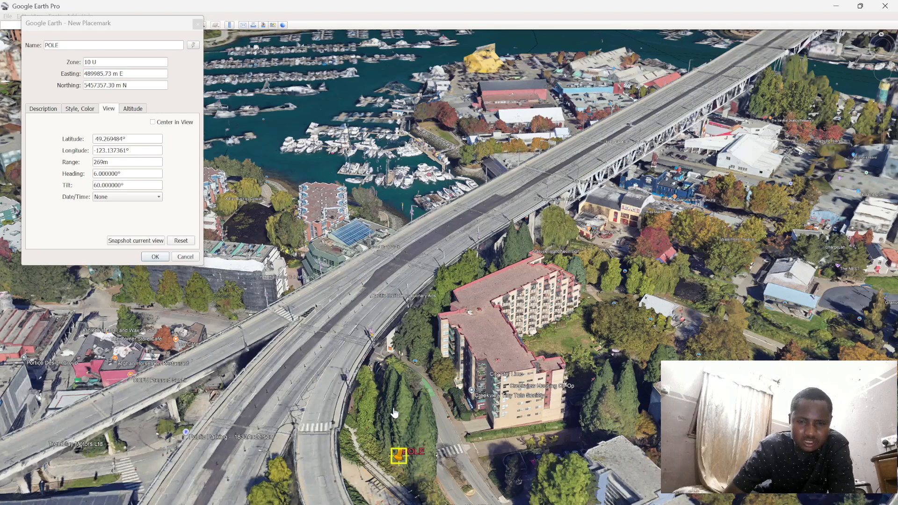
{"action": "left_click", "coordinate": [186, 257]}
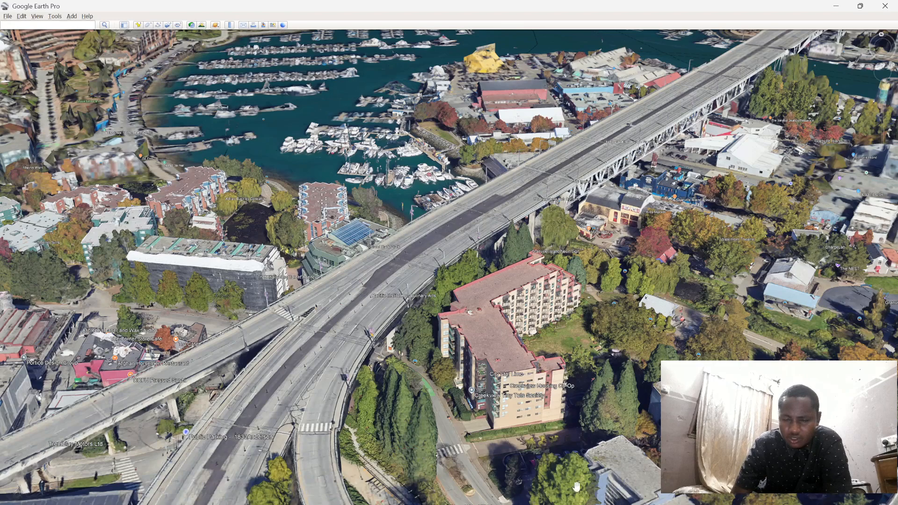
{"action": "left_click", "coordinate": [601, 504]}
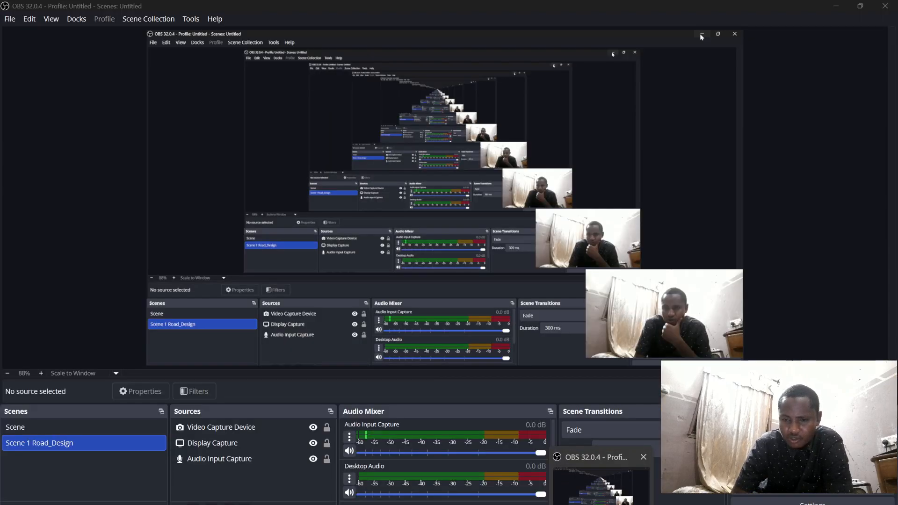